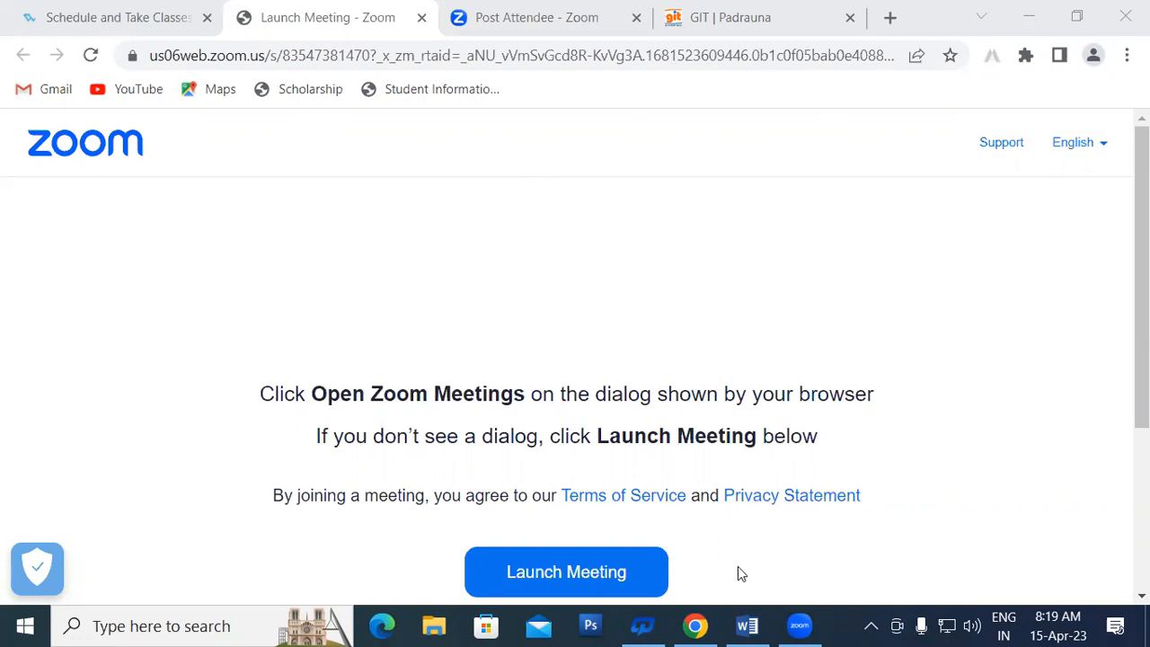
Step: Switch from the Zoom launch page in Chrome to the blank Word Document1
left_click(746, 627)
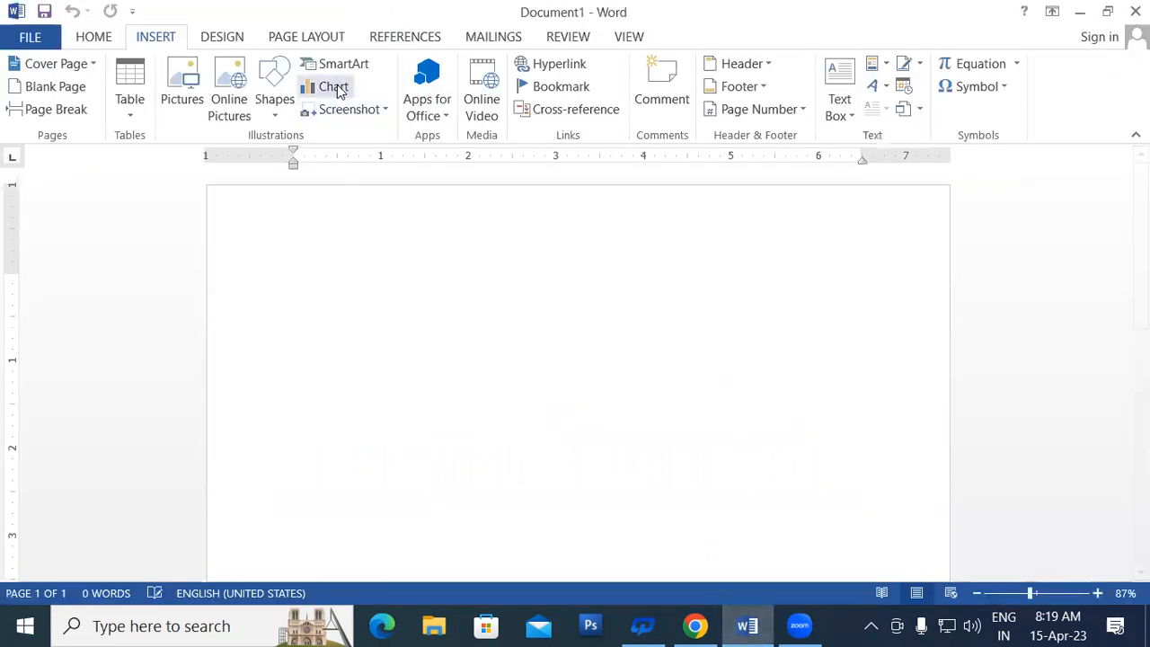
left_click(129, 115)
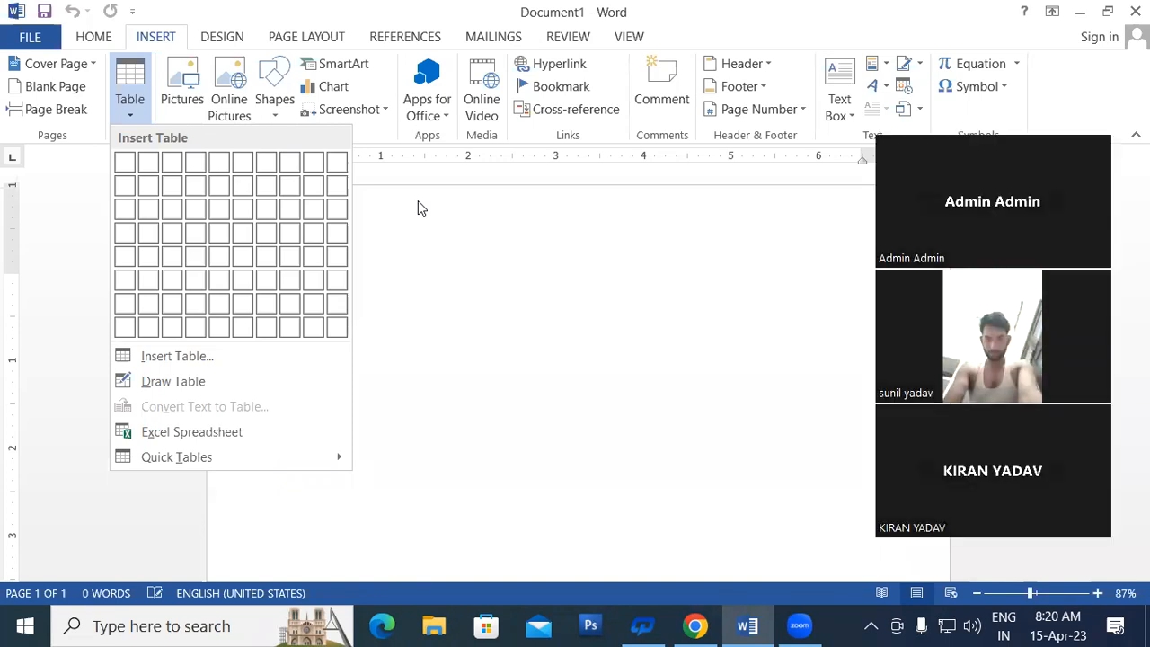
left_click(915, 93)
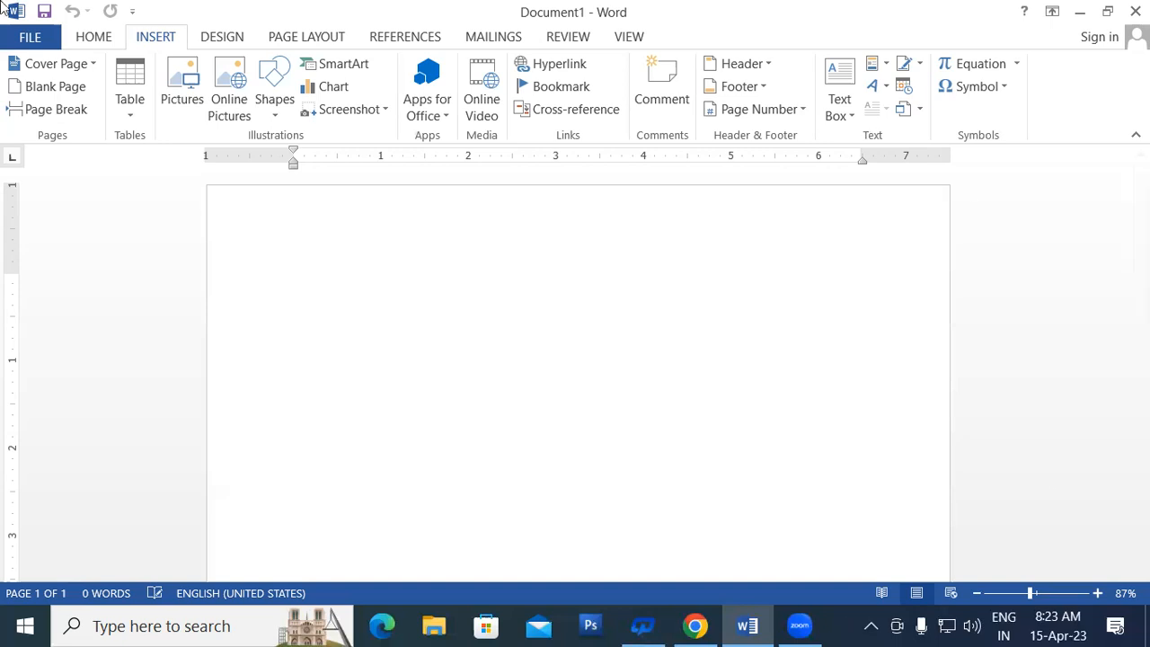
Step: Embed a new blank Excel spreadsheet in the document from Insert > Table
left_click(137, 116)
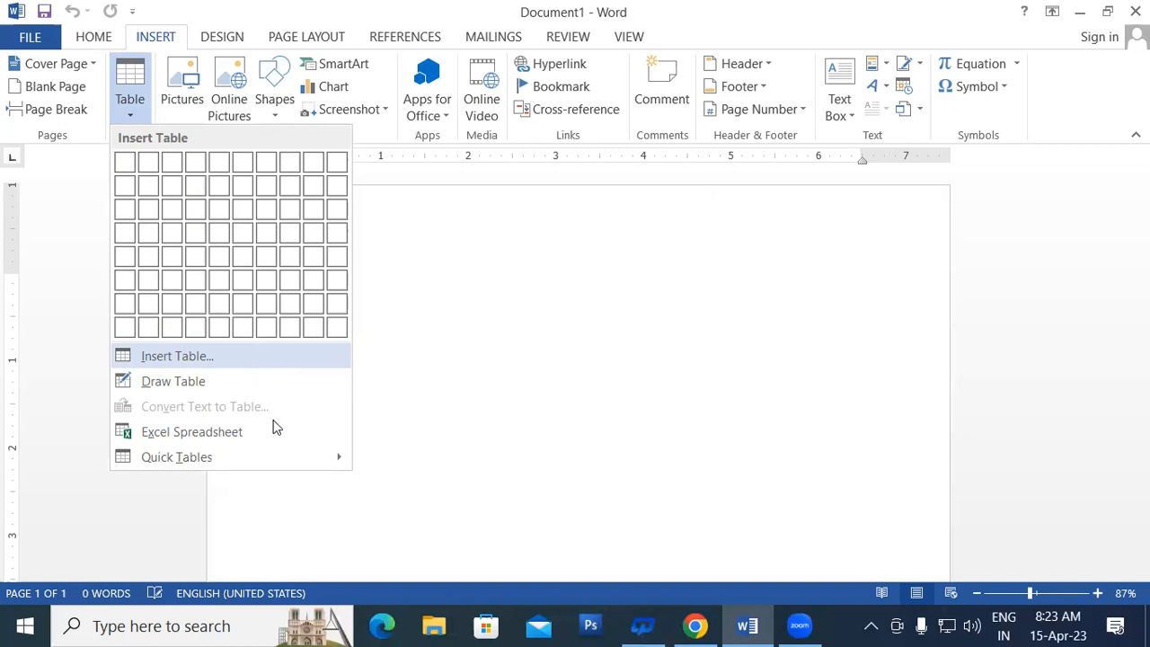
left_click(193, 433)
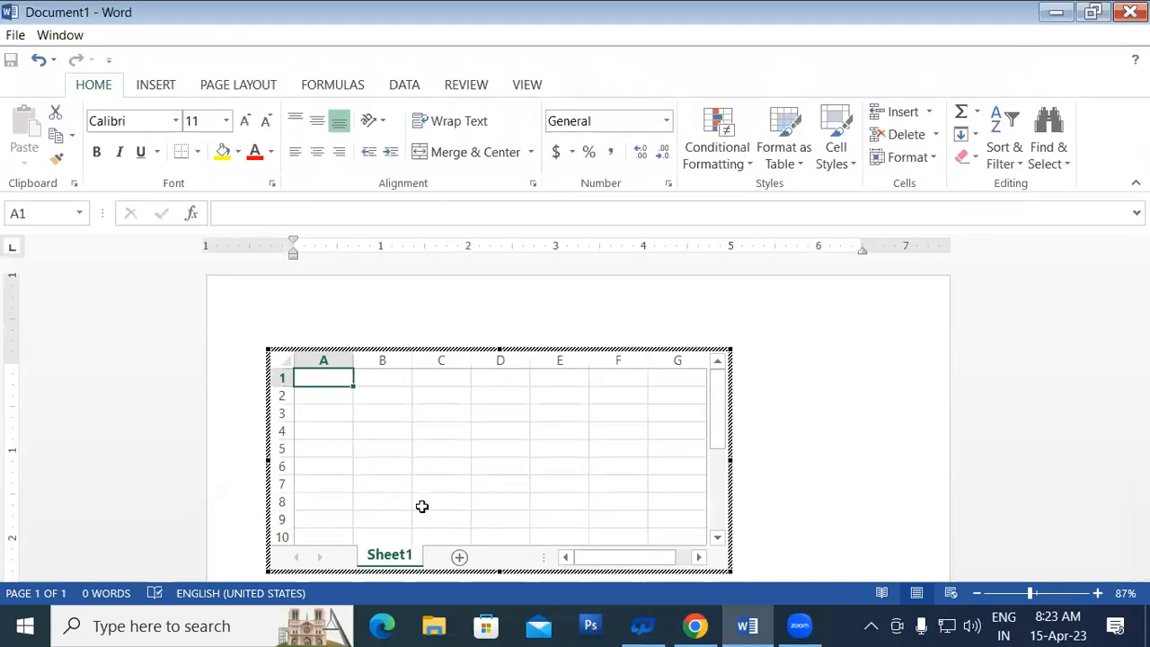
left_click(295, 429)
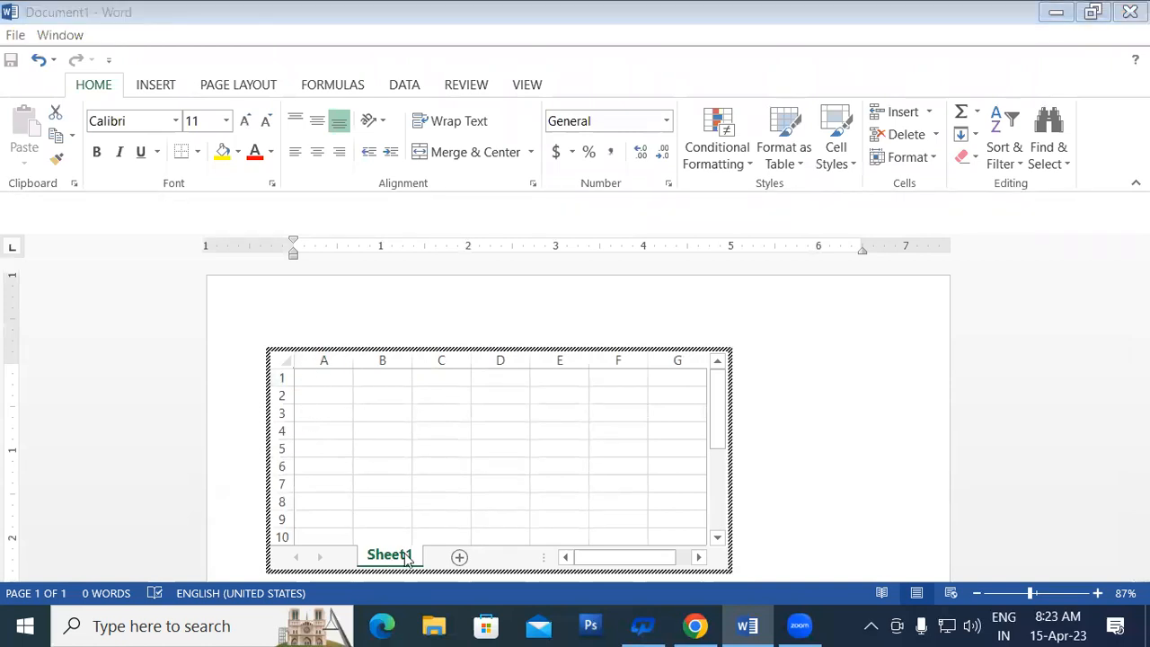
Step: Resize the embedded worksheet wider and taller to show columns A through J and more rows
left_click(678, 483)
left_click_drag(730, 571, 891, 551)
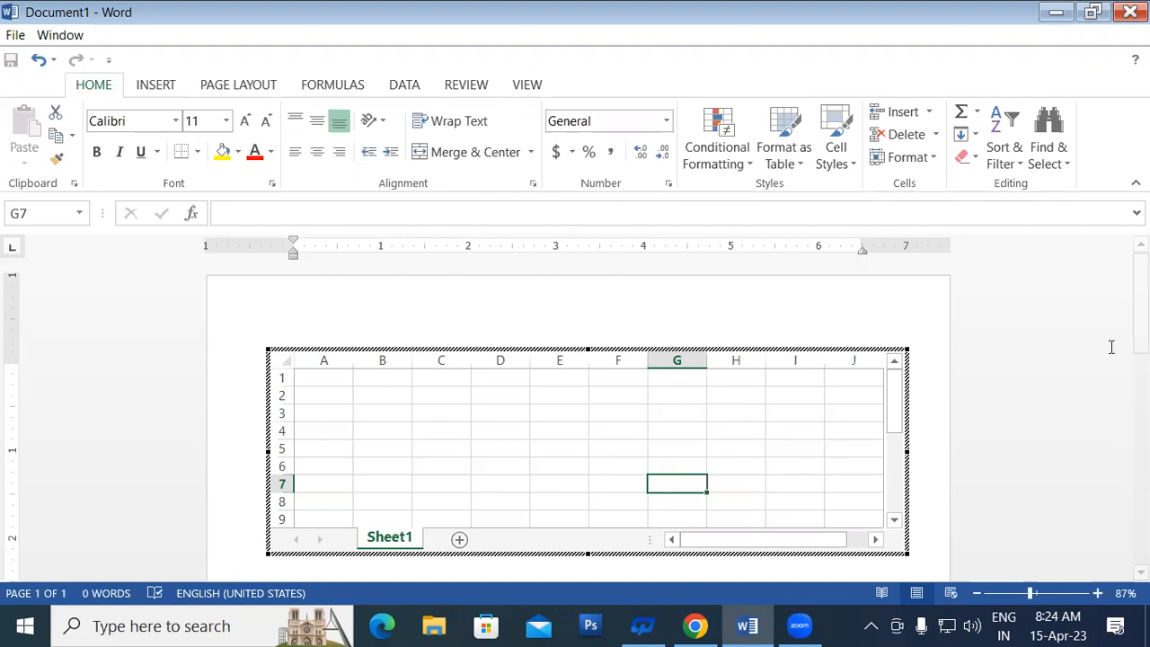
left_click_drag(1141, 314, 1141, 364)
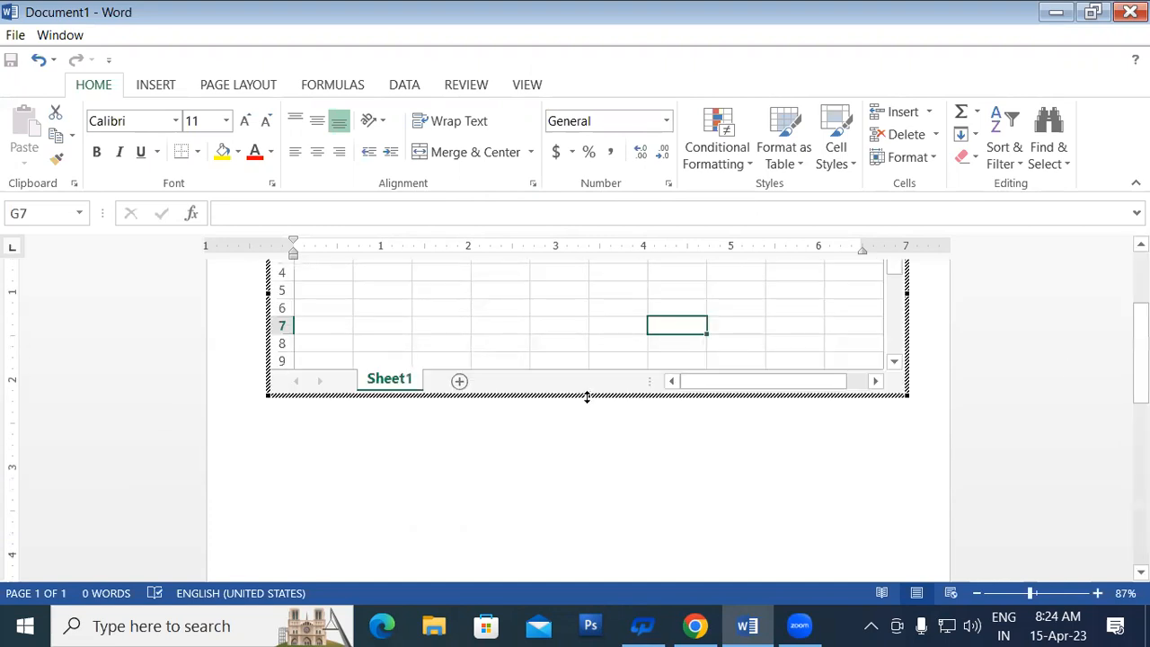
left_click_drag(587, 396, 587, 458)
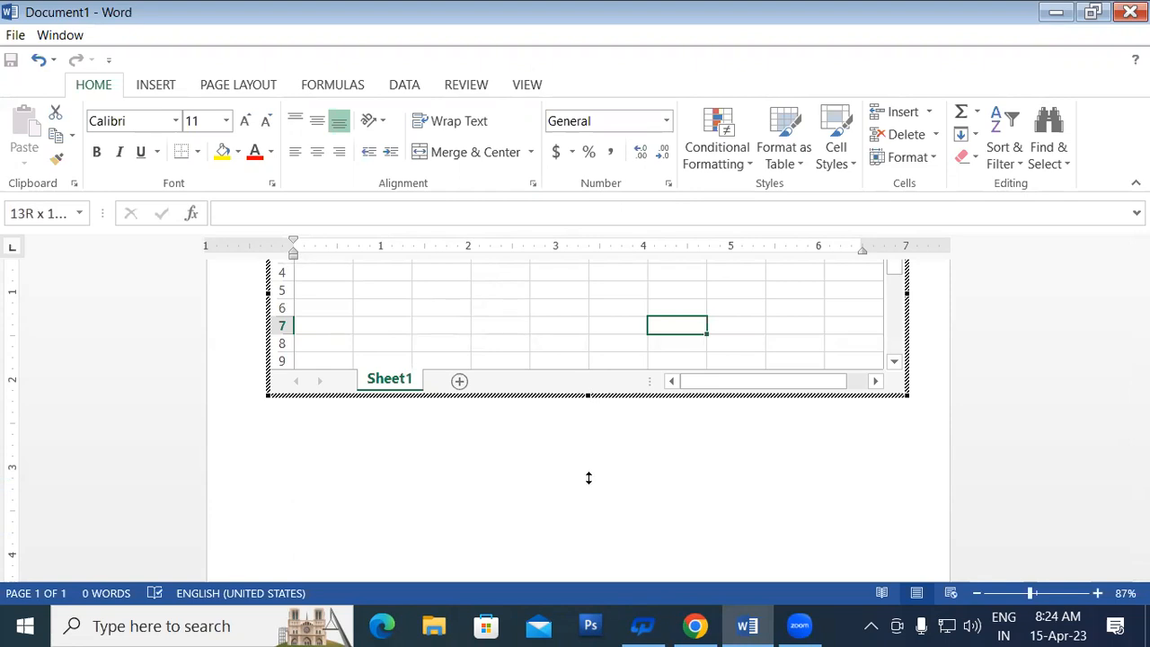
left_click_drag(591, 510, 589, 572)
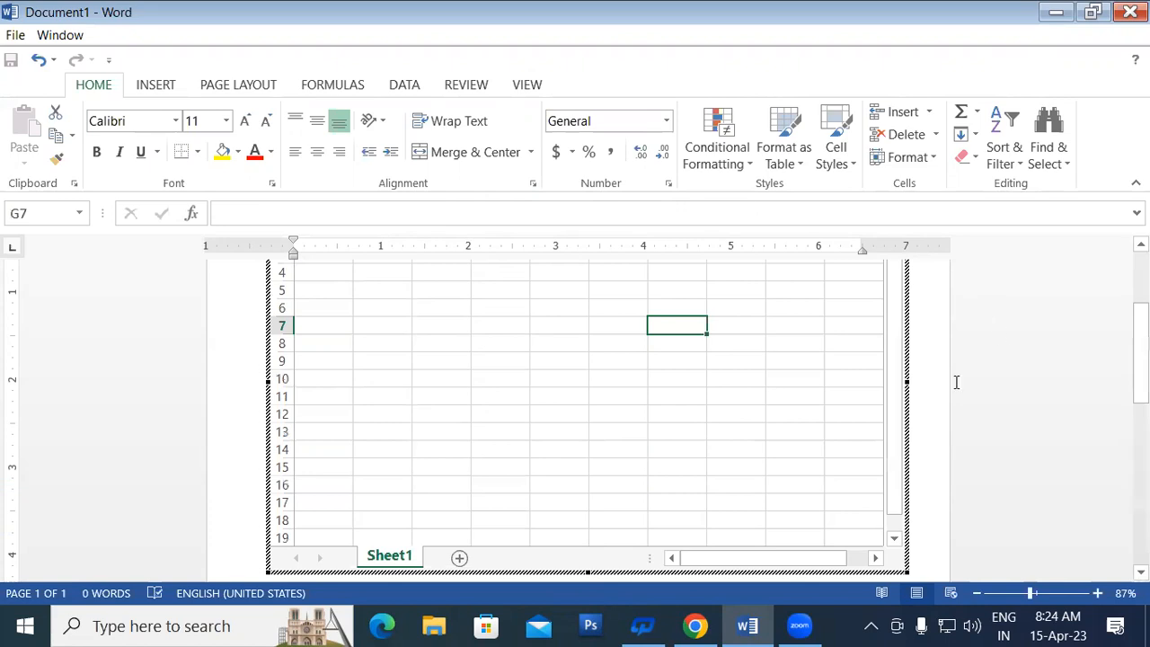
left_click_drag(1145, 352, 1145, 302)
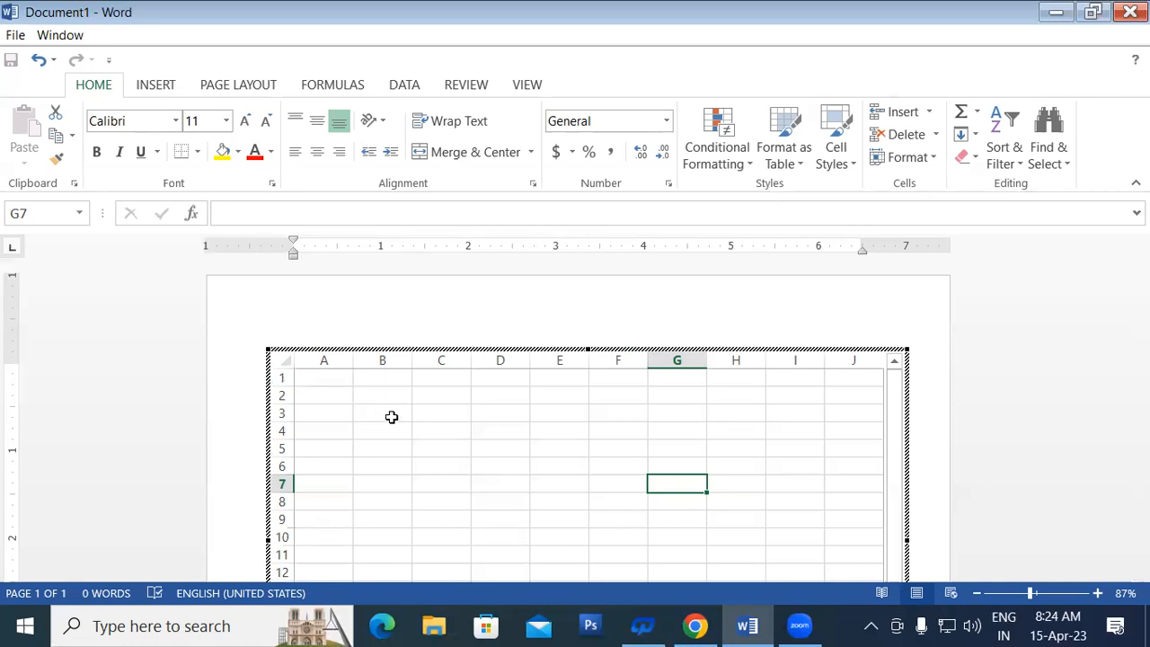
Step: Select cells B1 through I3 of the embedded sheet as the title block
left_click(447, 392)
left_click(609, 436)
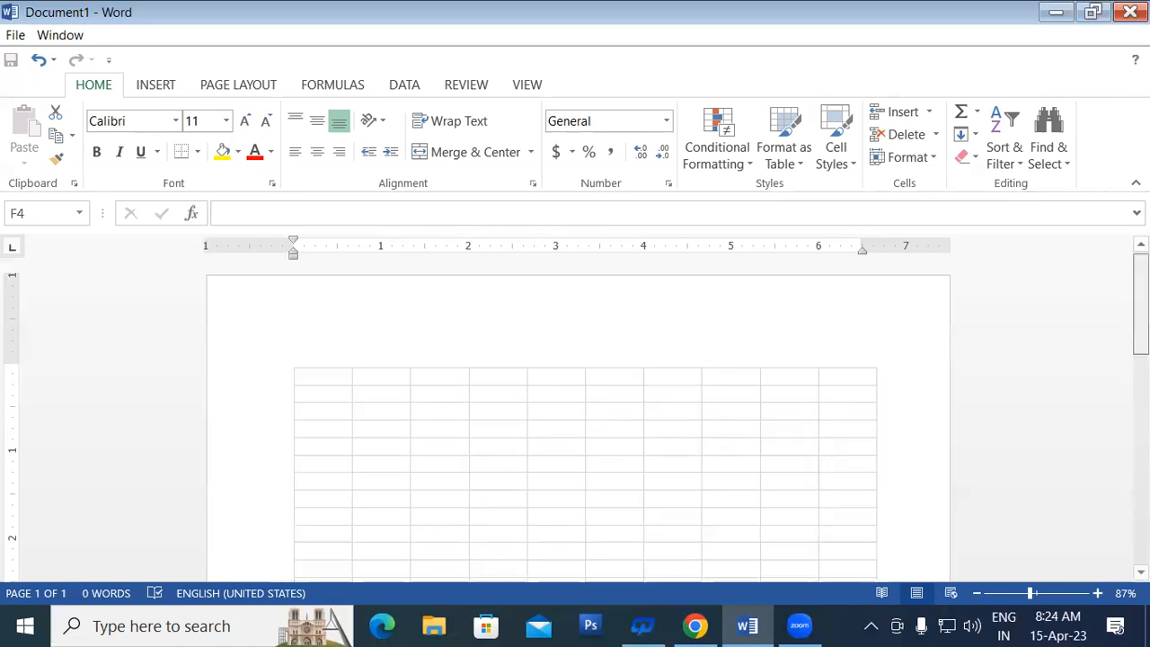
scroll(581, 368, "down", 1)
left_click(428, 340)
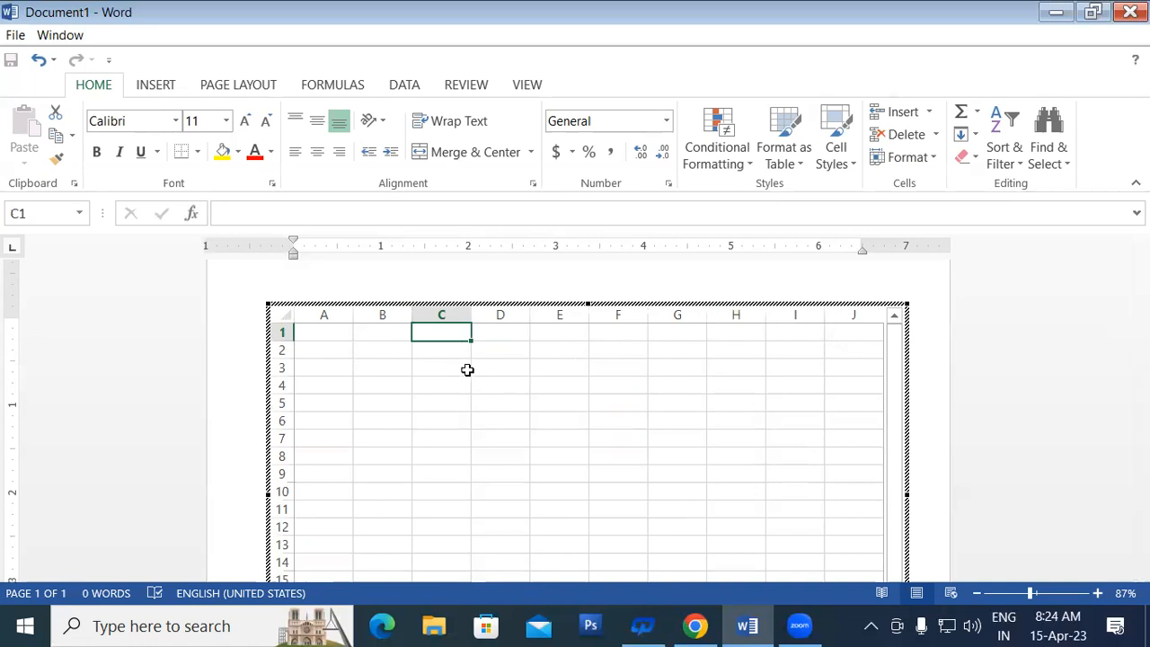
left_click_drag(371, 330, 795, 361)
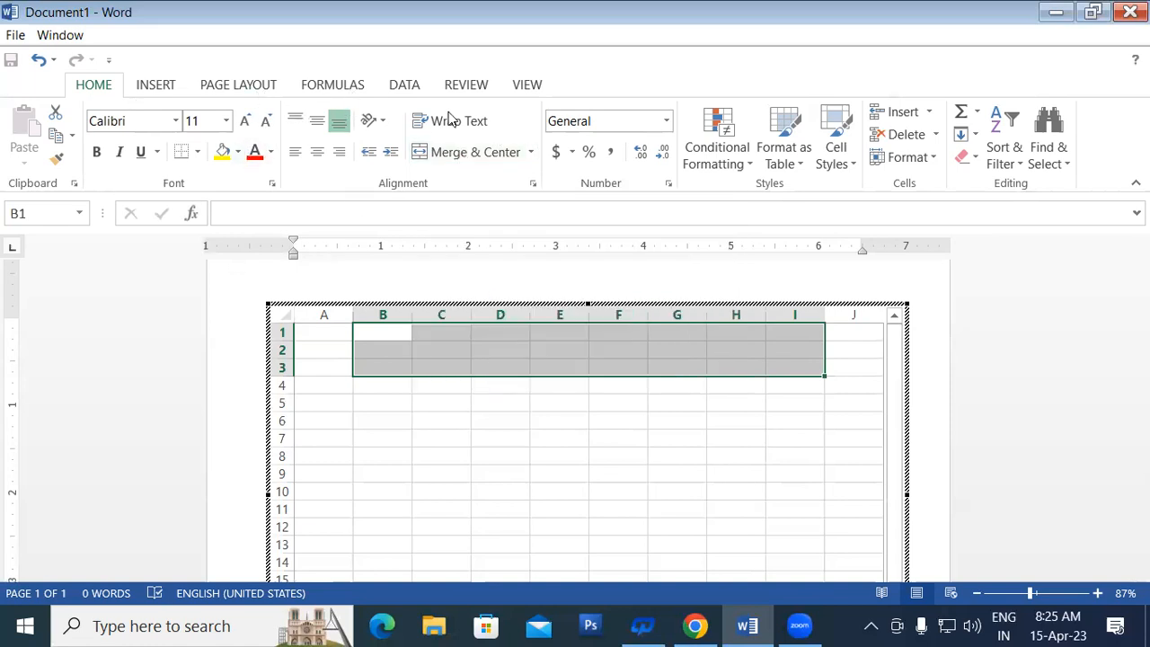
Step: Merge and centre B1:I3 and enter the title 'Marksheet'
left_click(458, 153)
left_click(520, 423)
left_click(494, 351)
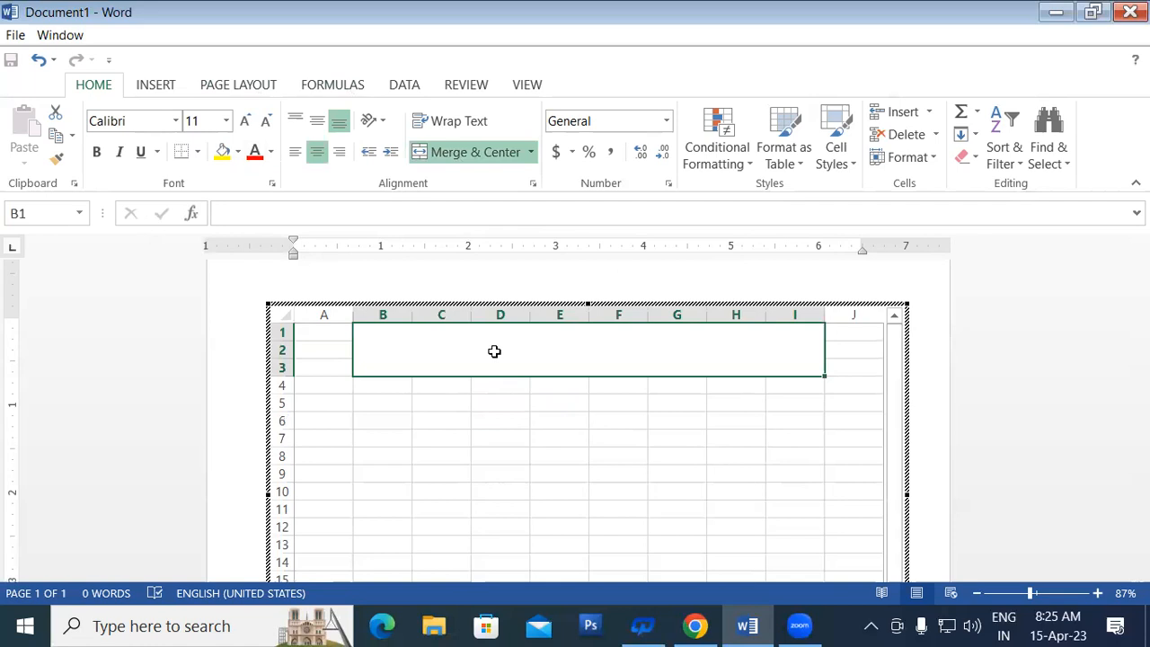
type("Mar")
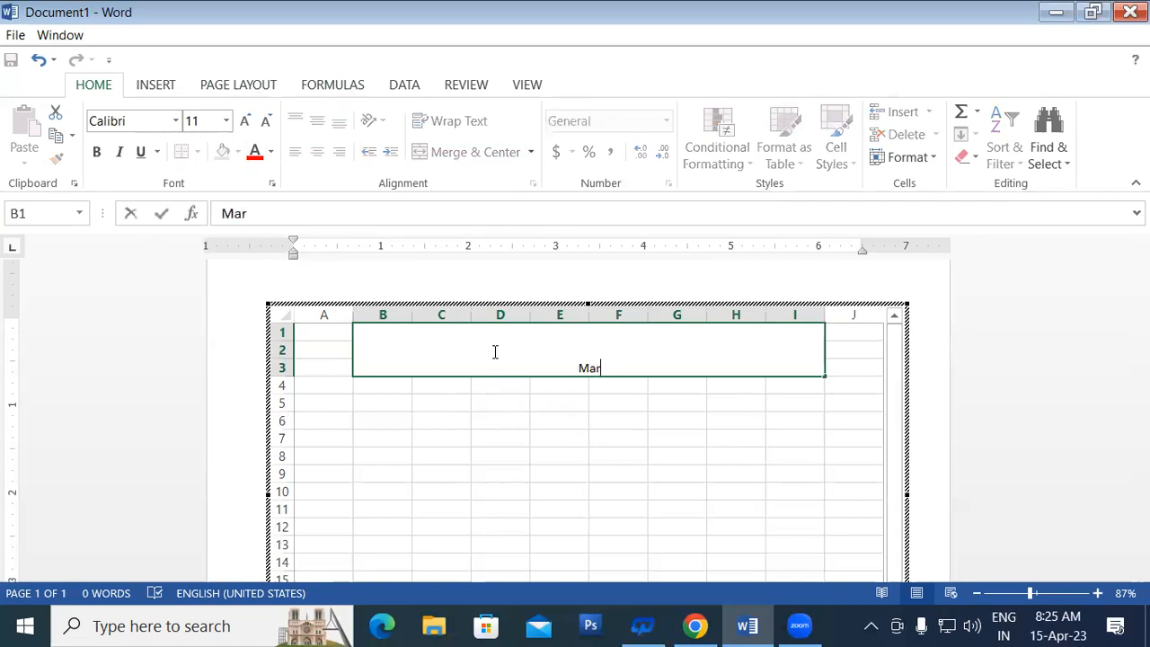
type("ksheet")
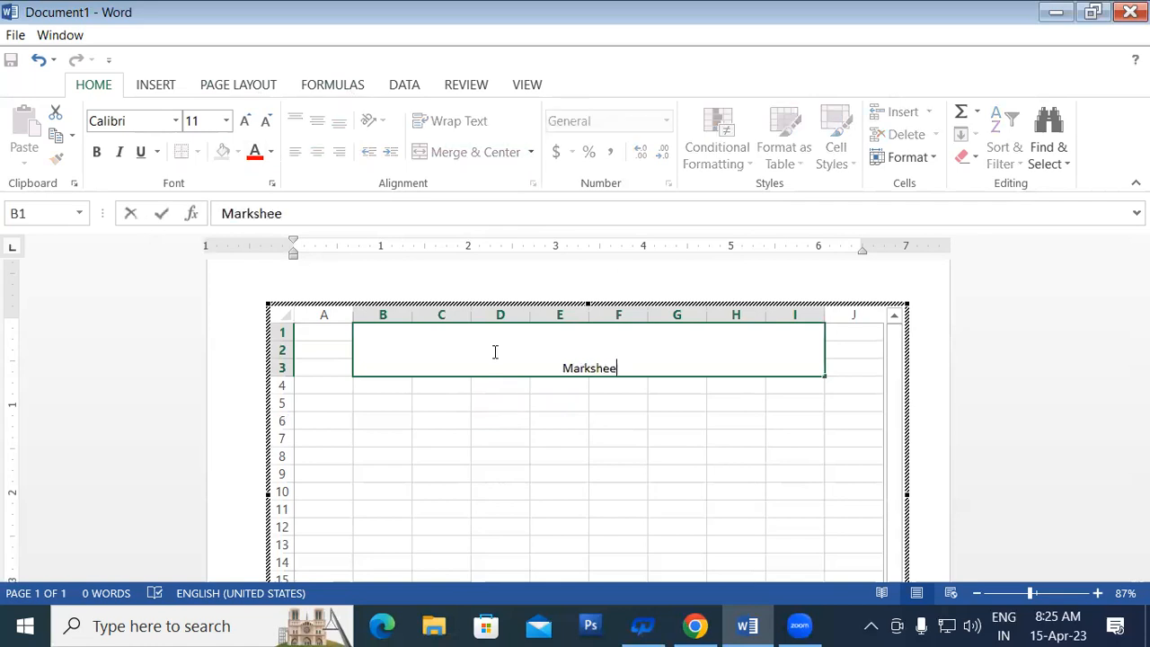
left_click(557, 406)
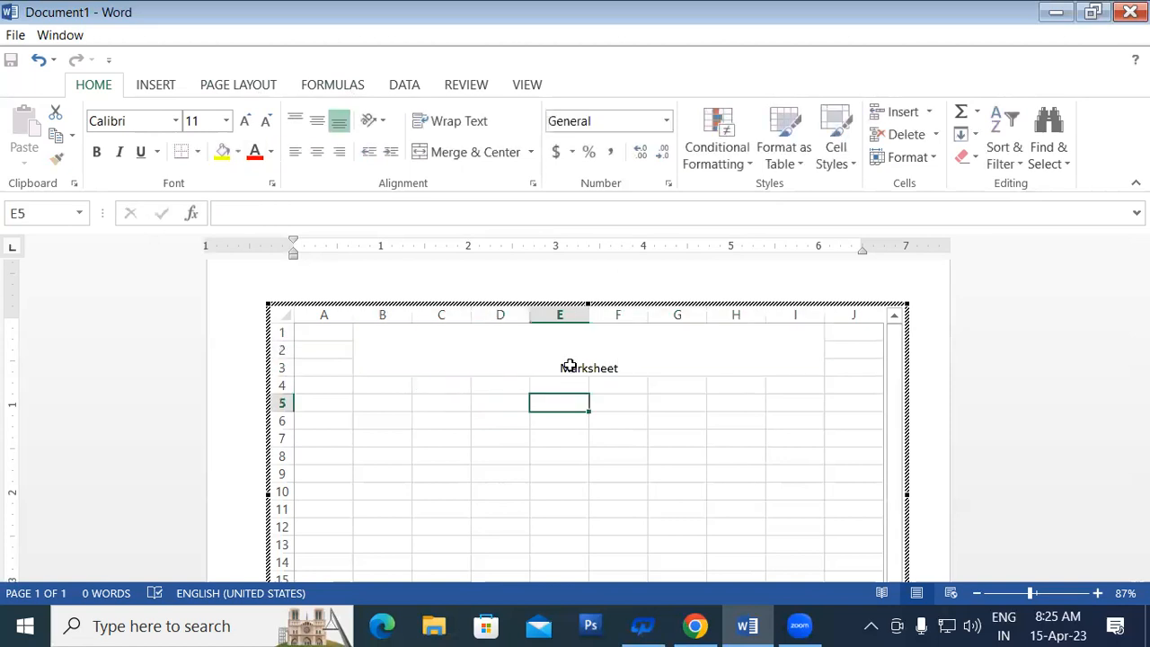
Step: Format the Marksheet title at 36 point with red text on yellow fill
left_click(574, 362)
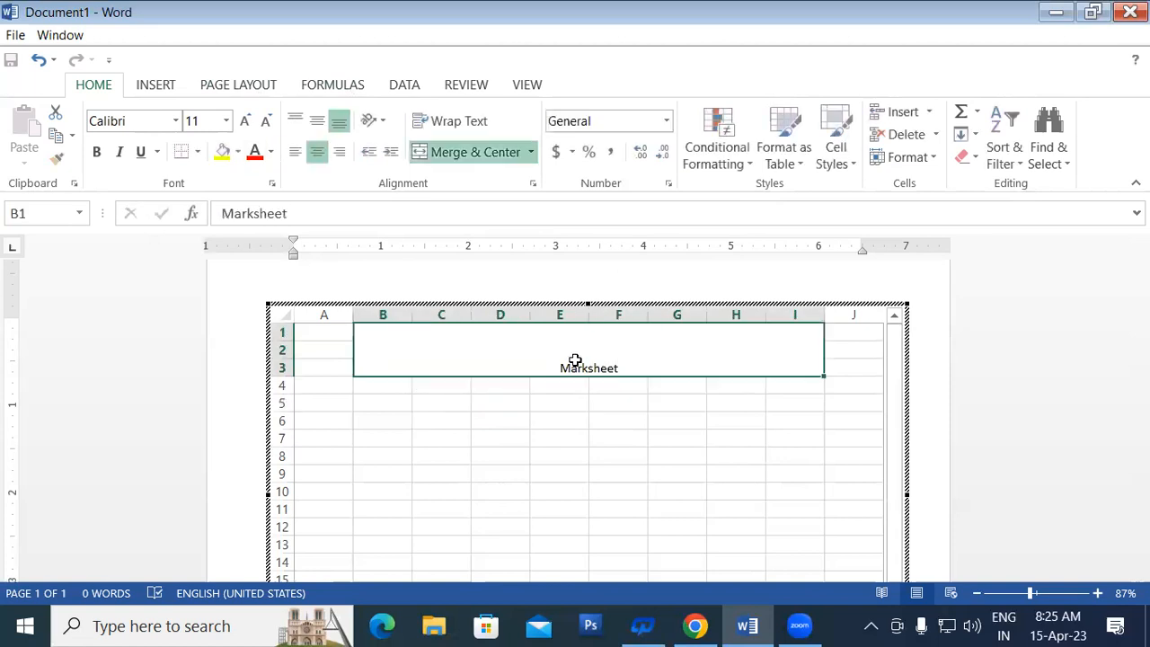
left_click(245, 121)
left_click(246, 121)
left_click(245, 121)
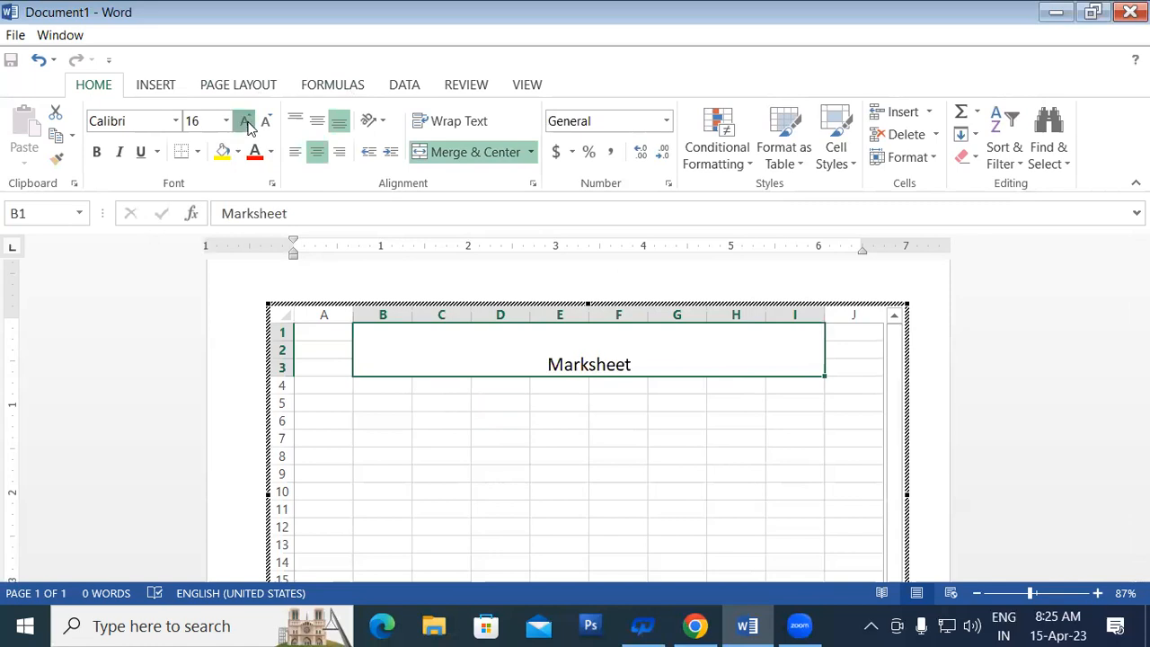
left_click(245, 121)
left_click(245, 121)
left_click(246, 121)
left_click(246, 121)
left_click(246, 121)
left_click(246, 121)
left_click(246, 121)
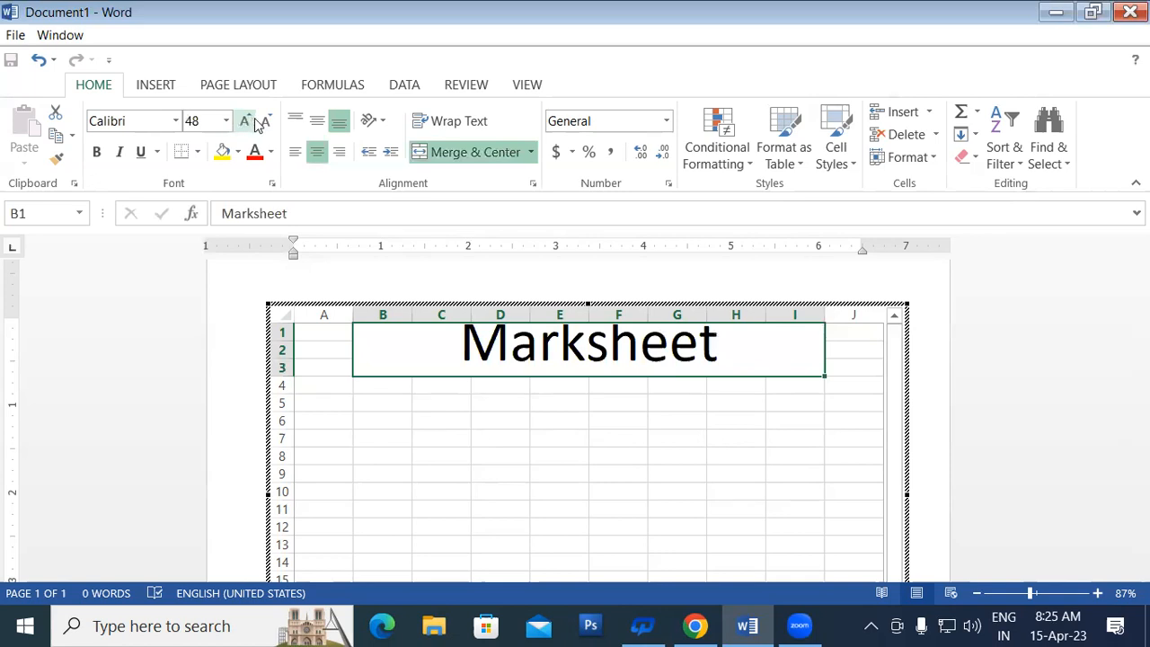
left_click(266, 122)
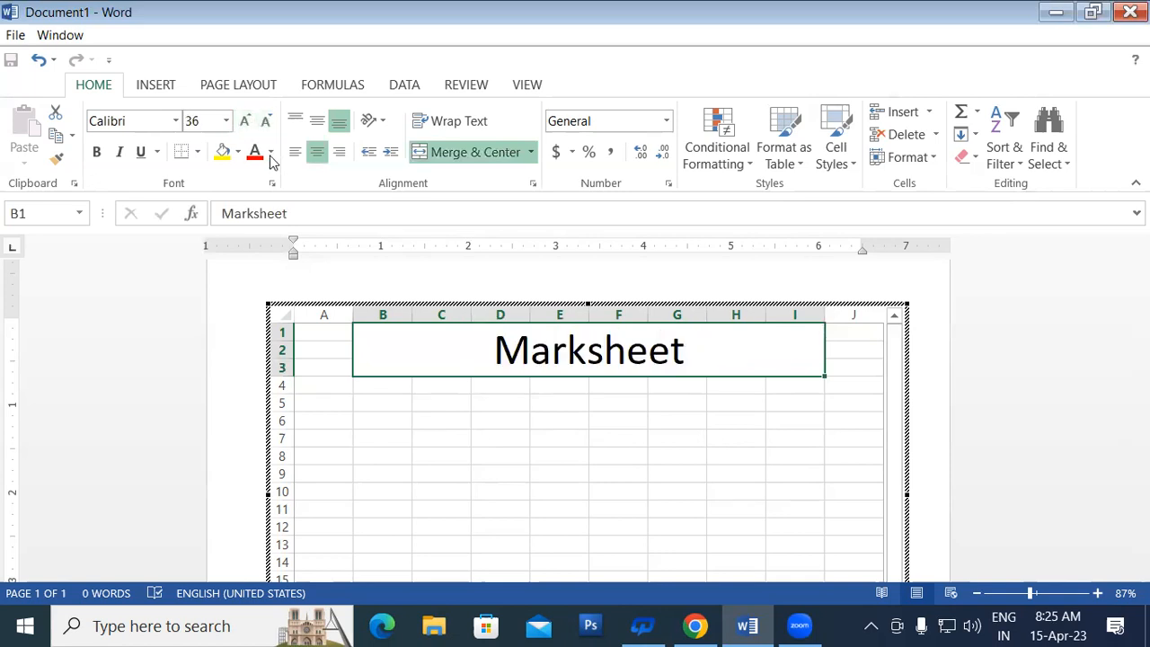
left_click(222, 151)
left_click(256, 153)
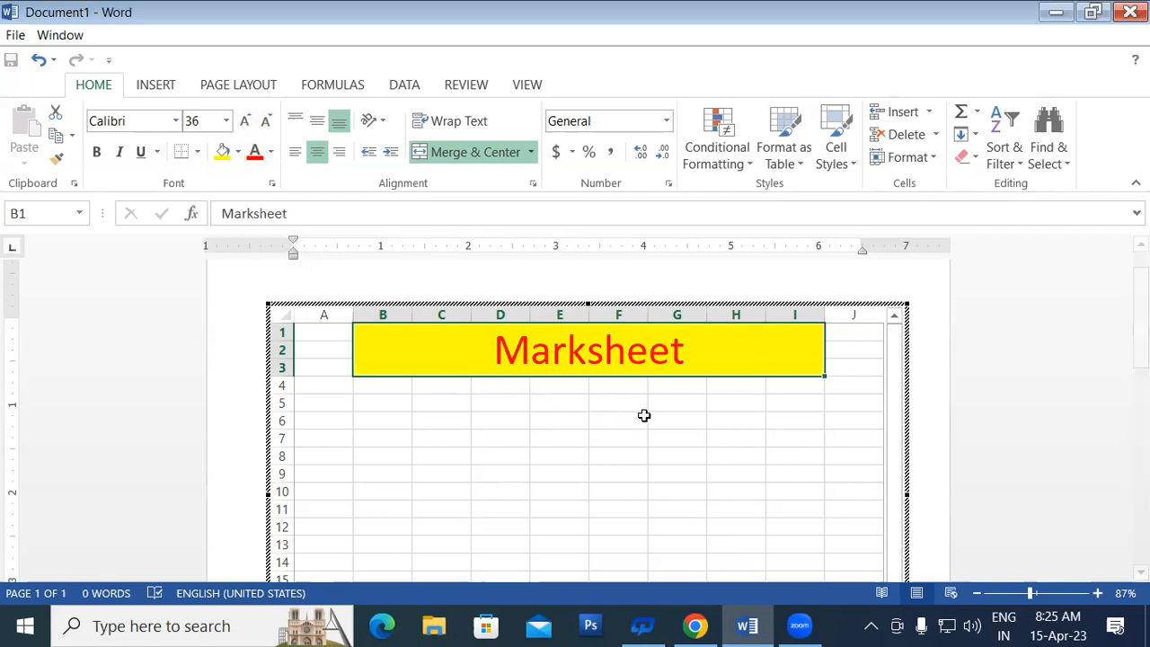
Step: Apply All Borders to cells A4 through J14 below the title
left_click(664, 418)
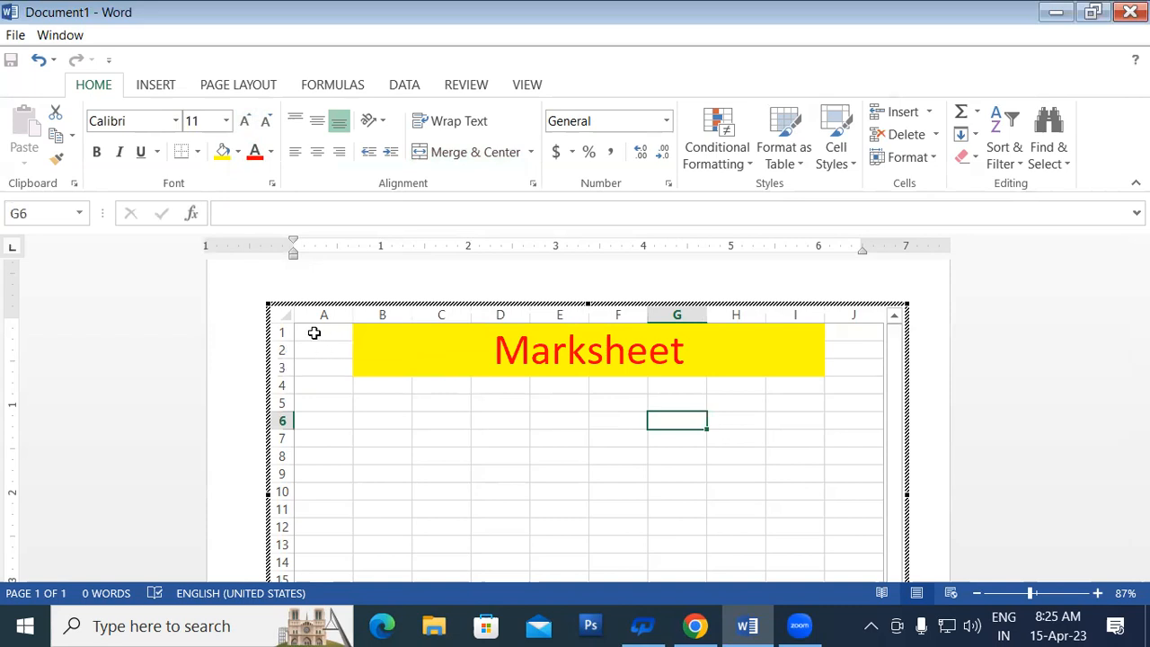
left_click_drag(317, 383, 866, 562)
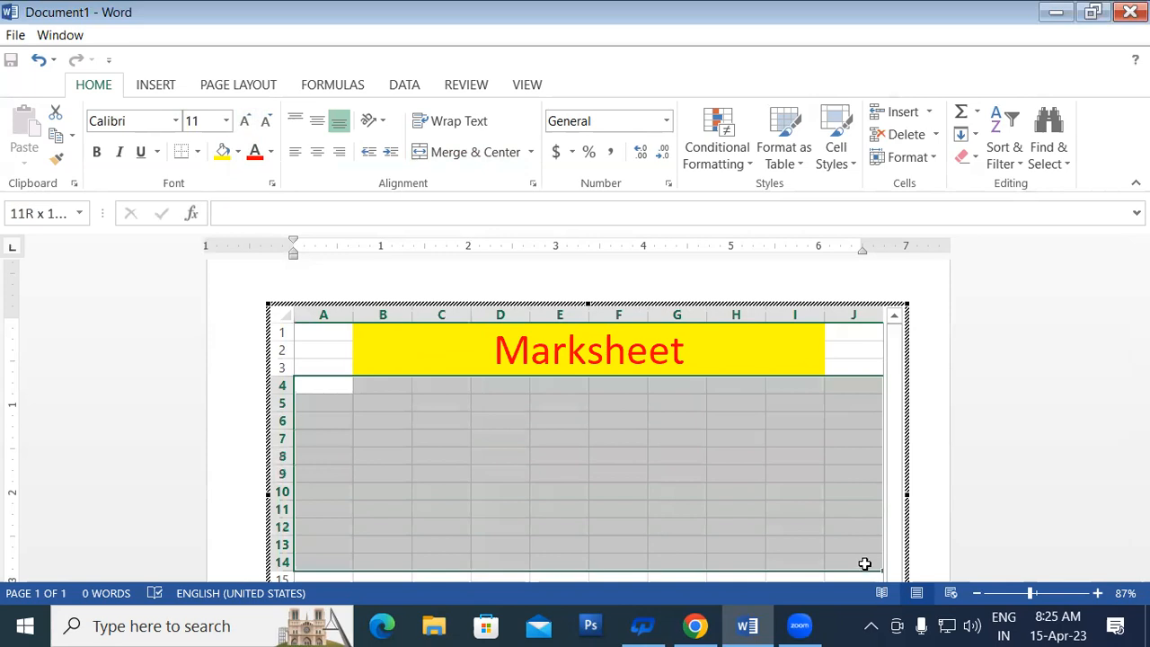
left_click(198, 152)
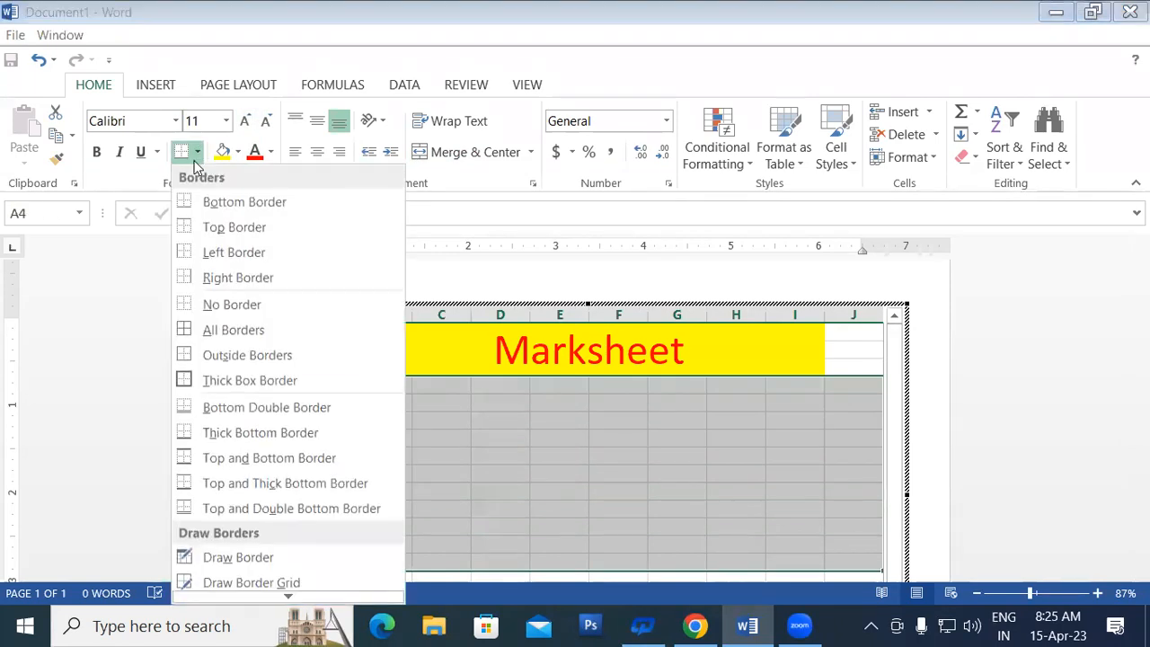
left_click(186, 333)
left_click(686, 455)
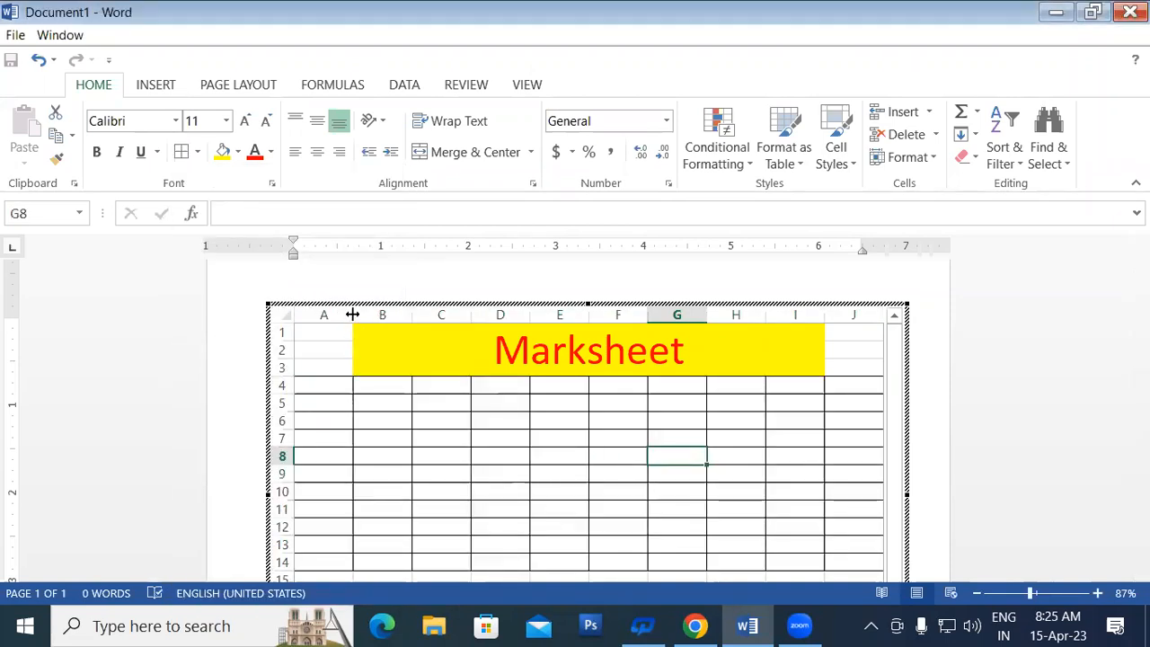
Step: Narrow column A to 6.78 and enter the heading 'Name' in A4
mouse_move(351, 313)
left_mouse_down()
mouse_move(329, 313)
mouse_move(436, 314)
mouse_move(353, 314)
mouse_move(345, 330)
left_mouse_up()
left_click(318, 382)
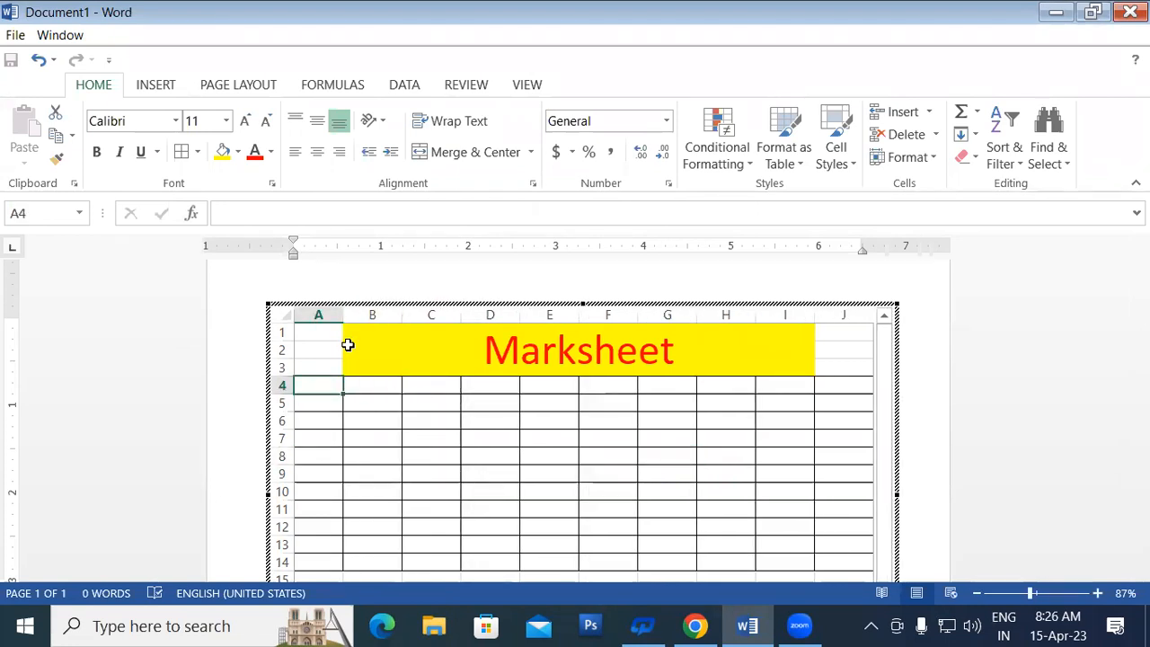
type("Name")
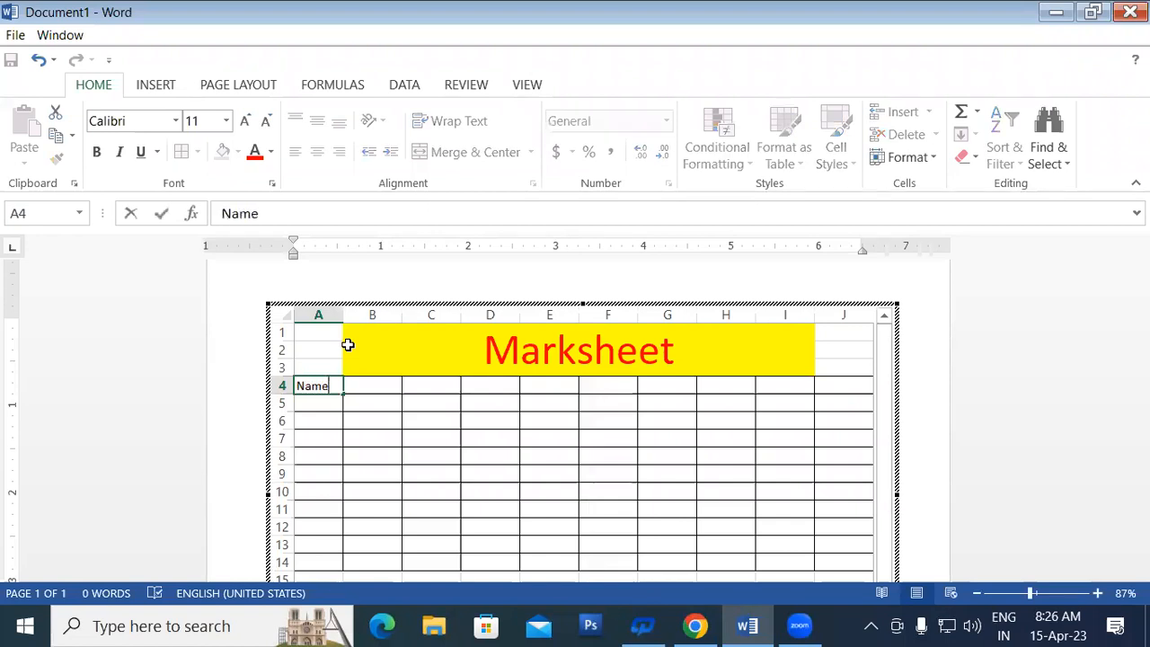
left_click(365, 419)
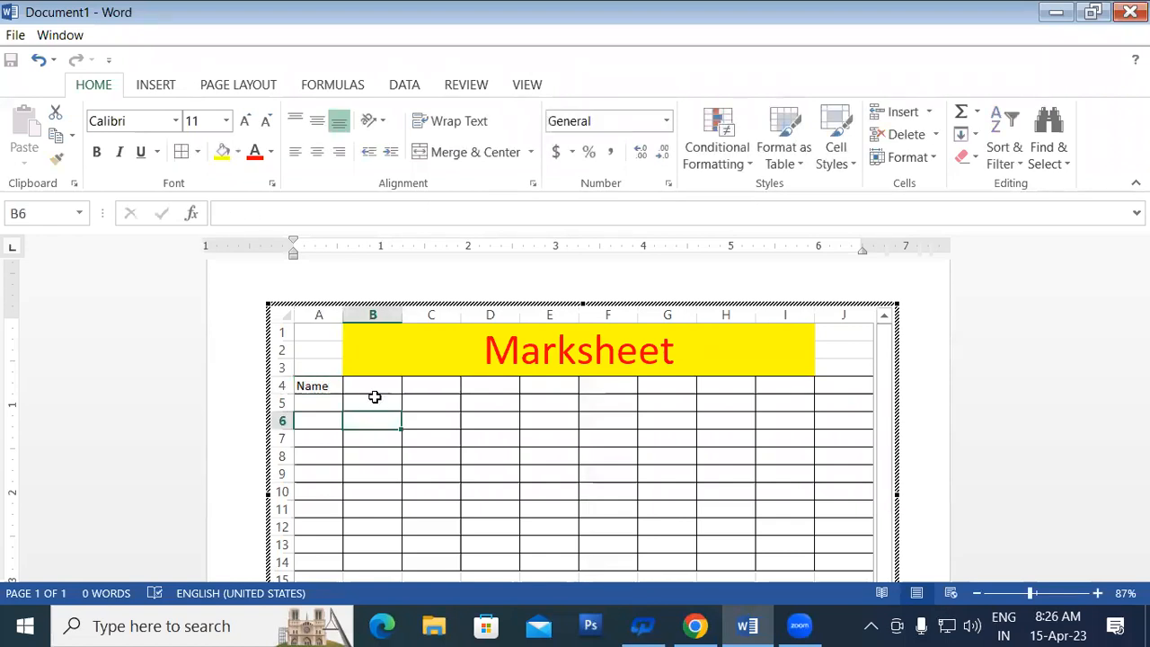
Step: Make row A4:J4 bold red text on yellow fill and start typing 'Hindi' in B4
left_click_drag(326, 384, 818, 383)
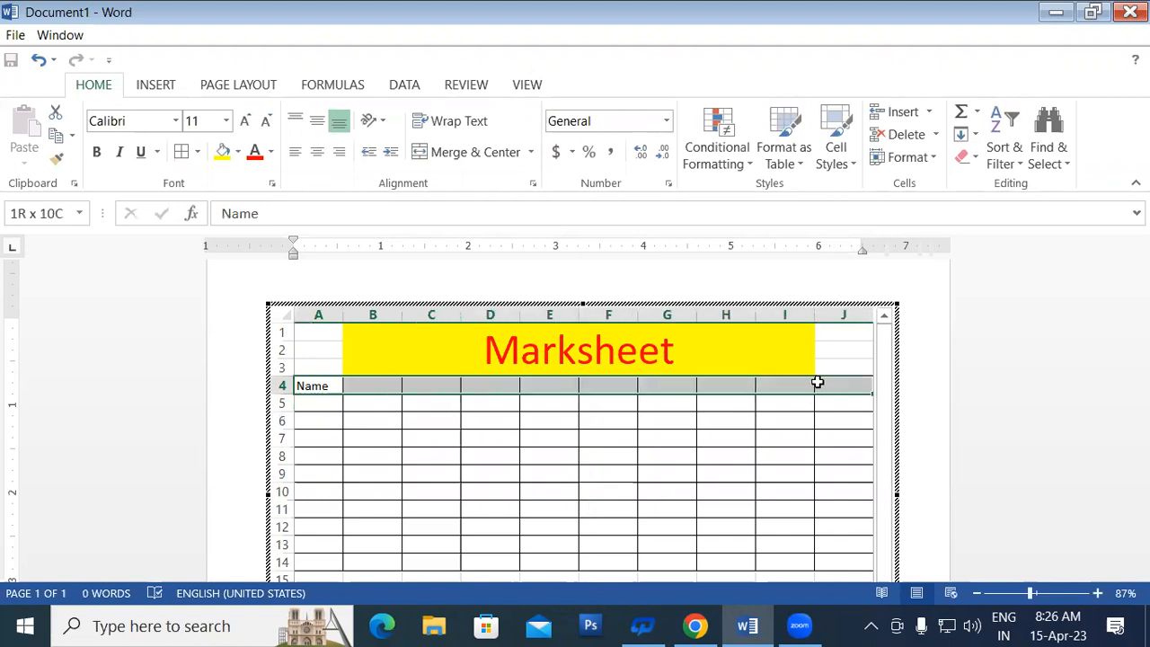
left_click(96, 153)
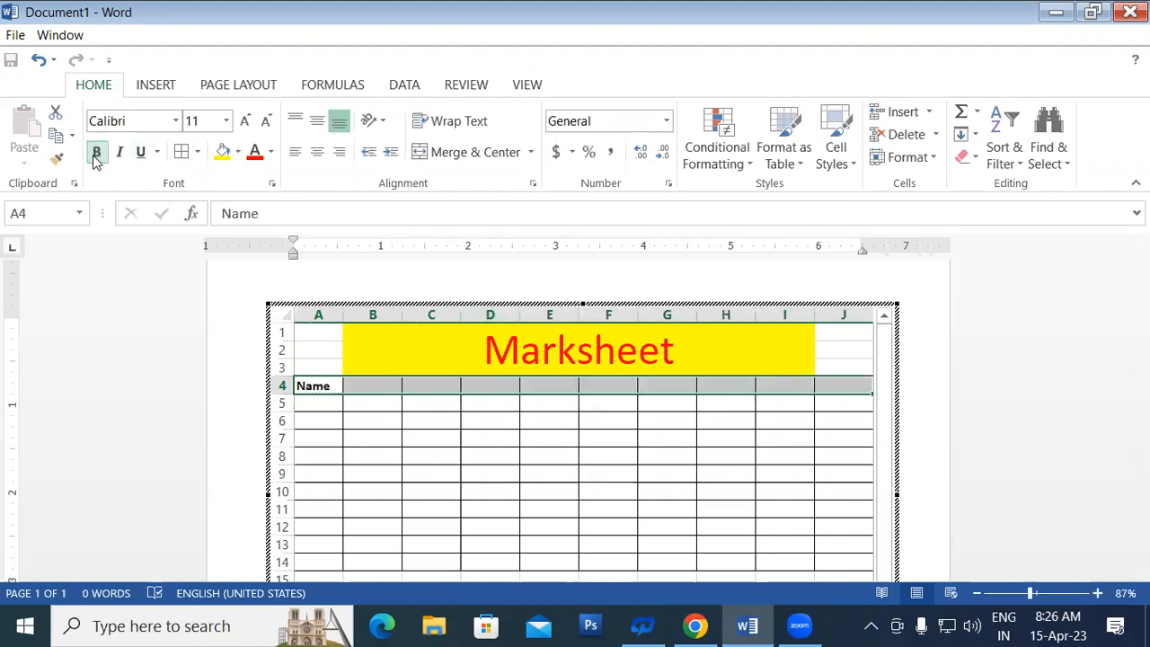
left_click(223, 153)
left_click(255, 153)
left_click(354, 385)
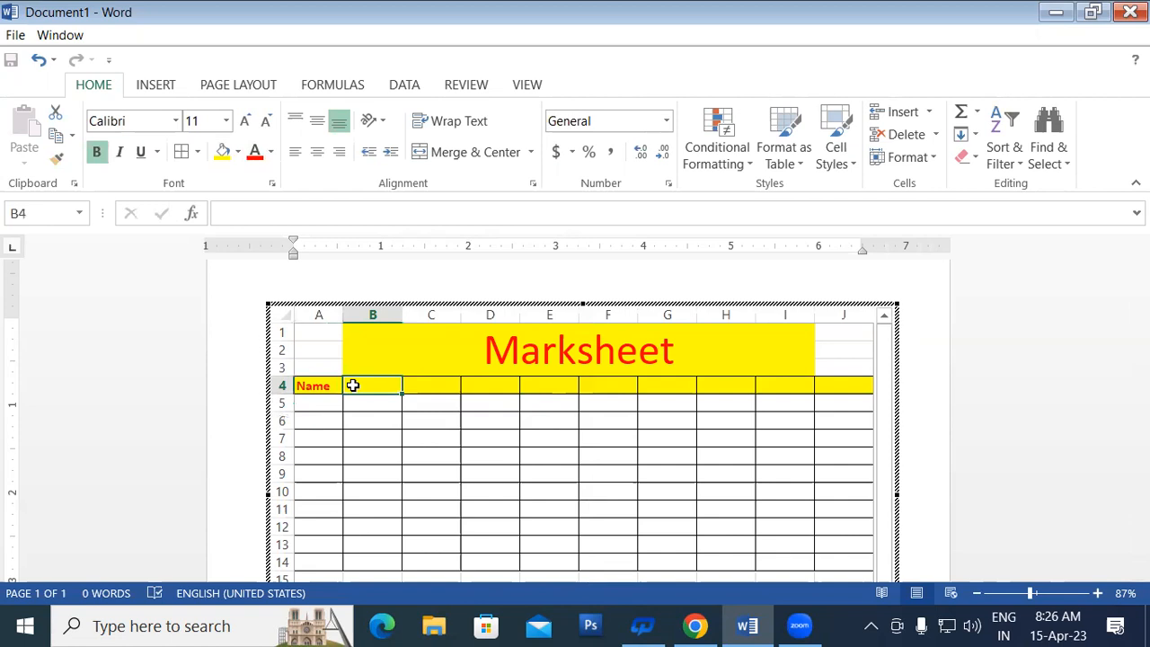
type("Hindi")
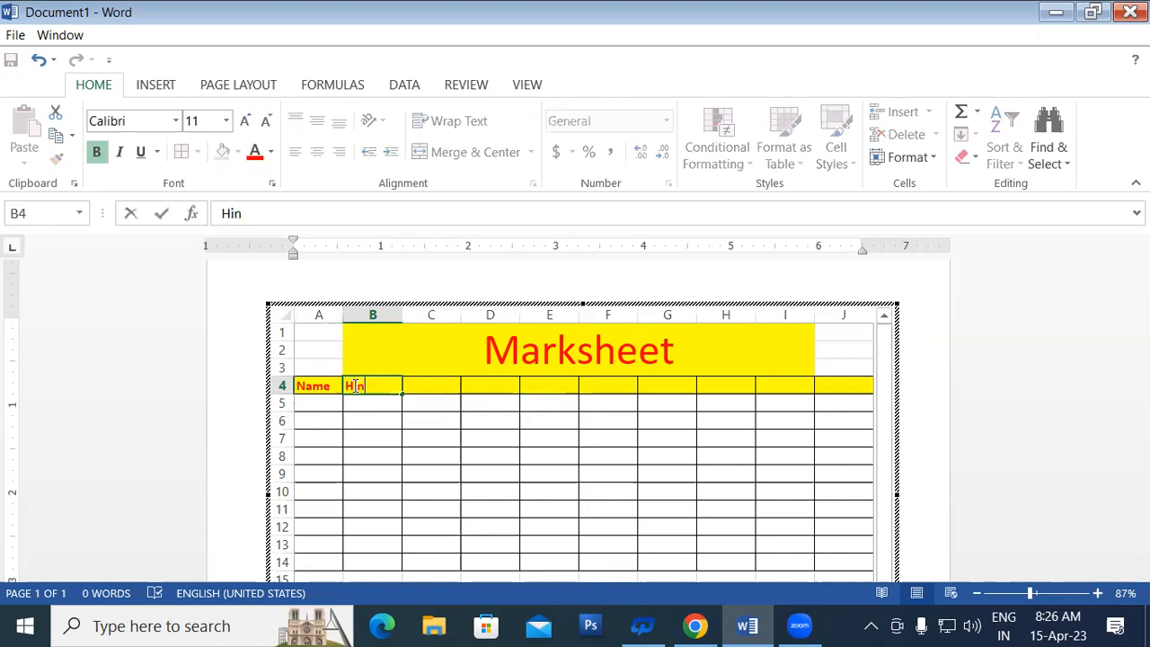
Step: Commit Hindi in B4 and enter the headings Math and English in C4 and D4
left_click(411, 413)
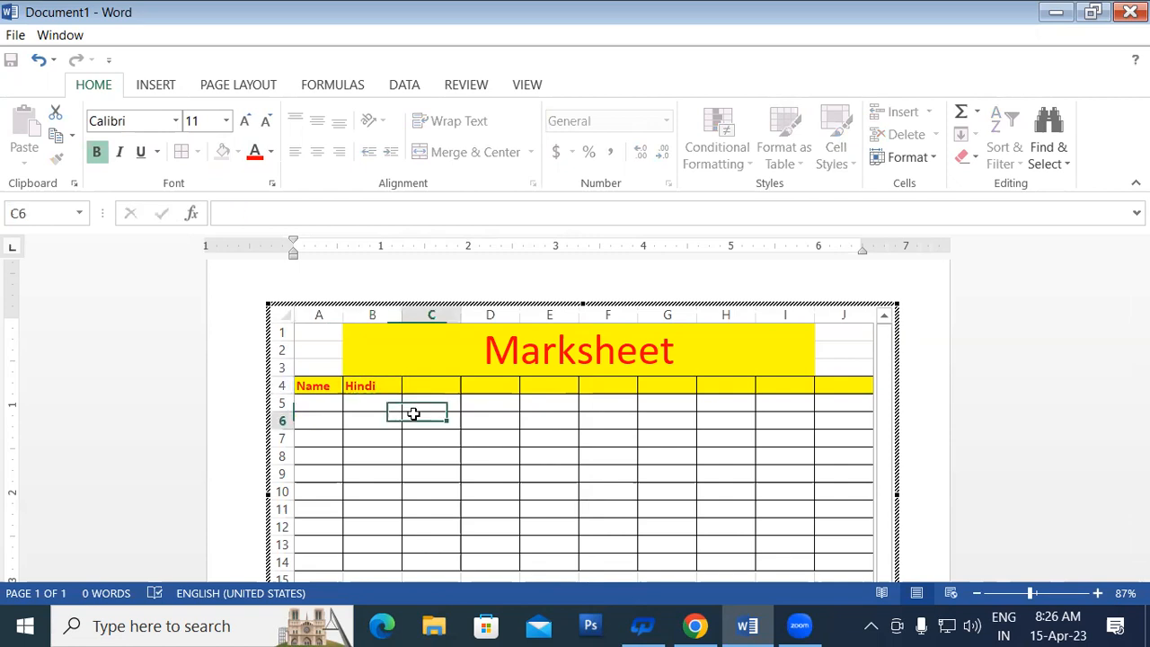
left_click(428, 384)
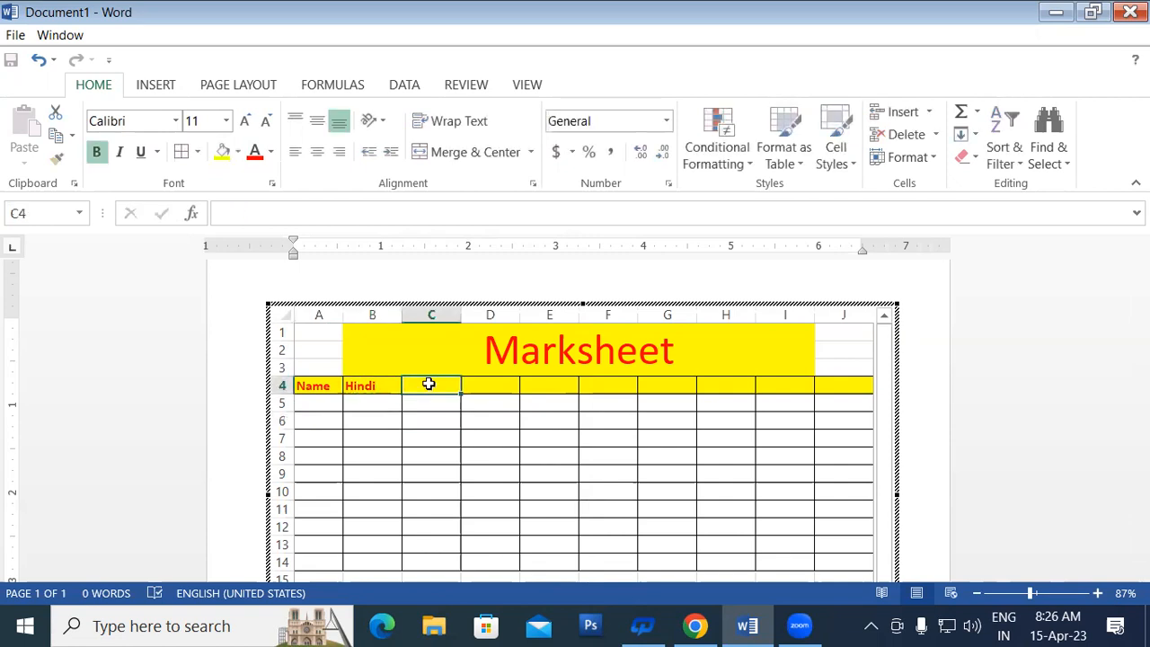
type("Math")
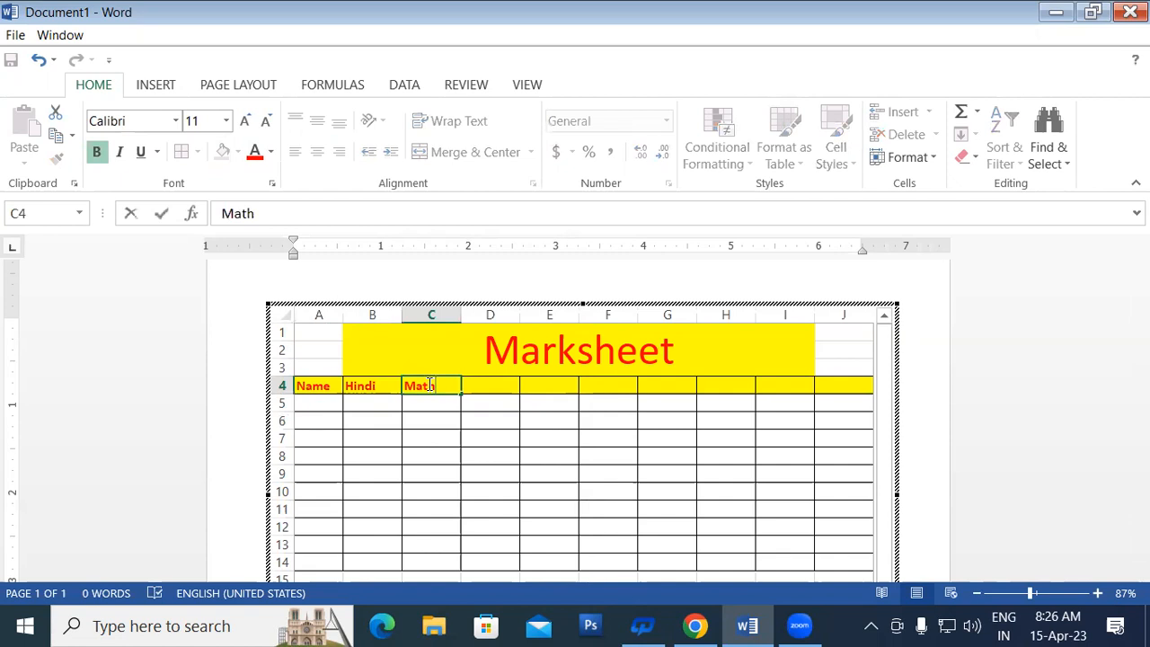
left_click(506, 379)
type("English")
key("Tab")
Step: Enter the headings Science, S.Science and Computer in E4 through G4
type("Science")
key("Tab")
type("A")
key("BackSpace")
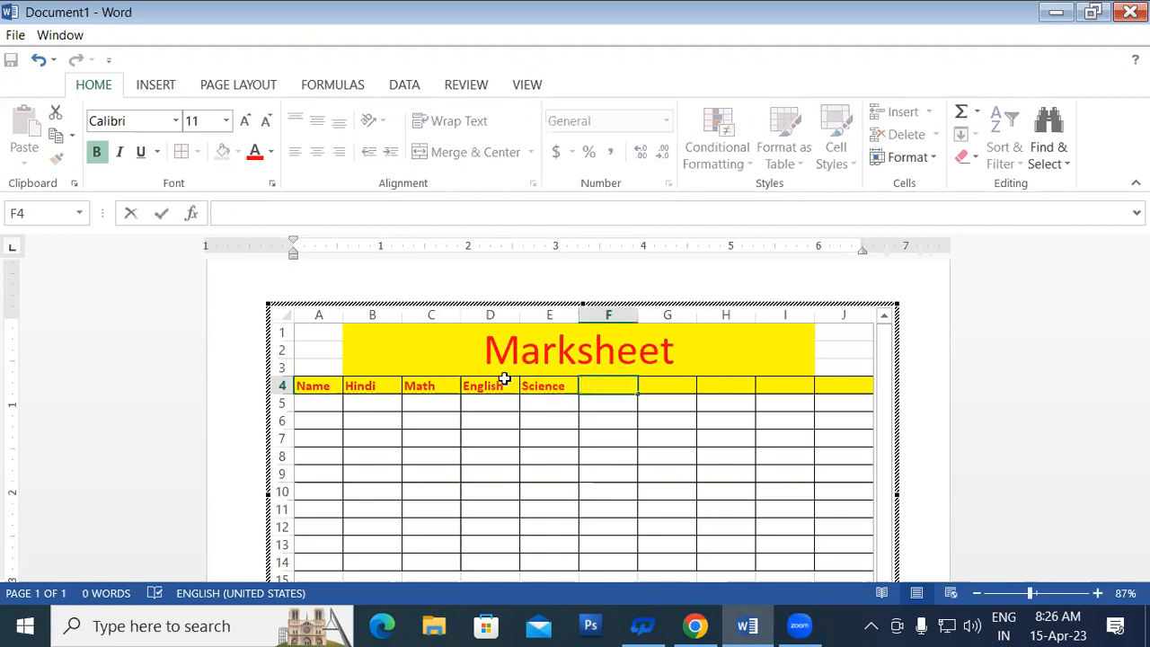
type("S.Science")
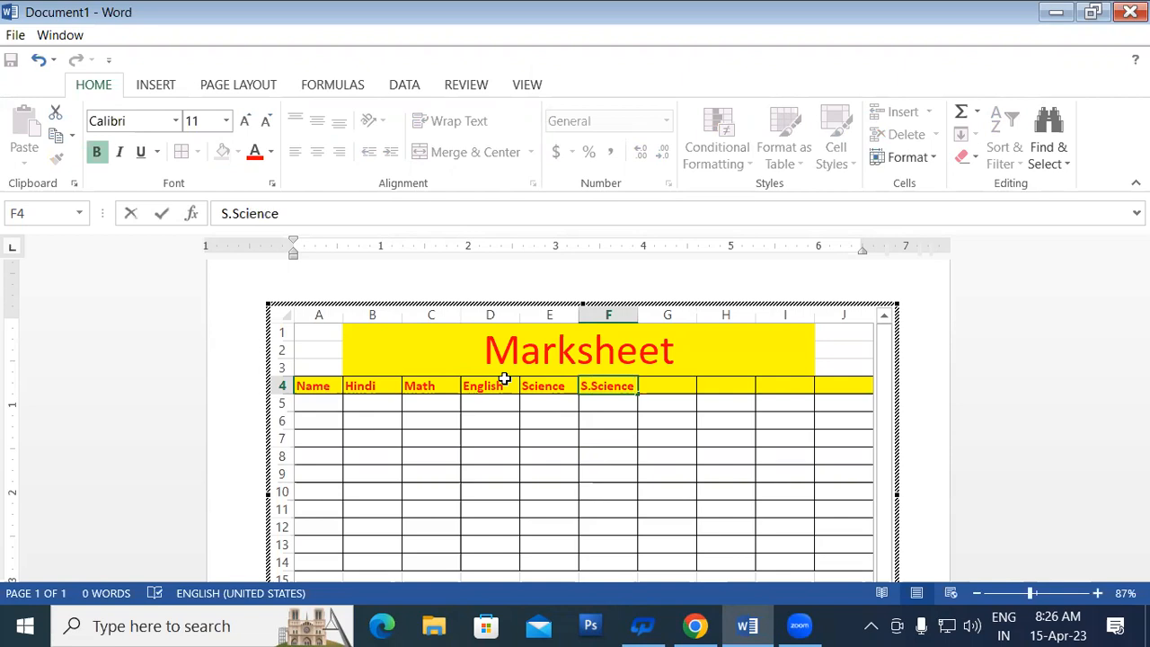
key("Tab")
type("C")
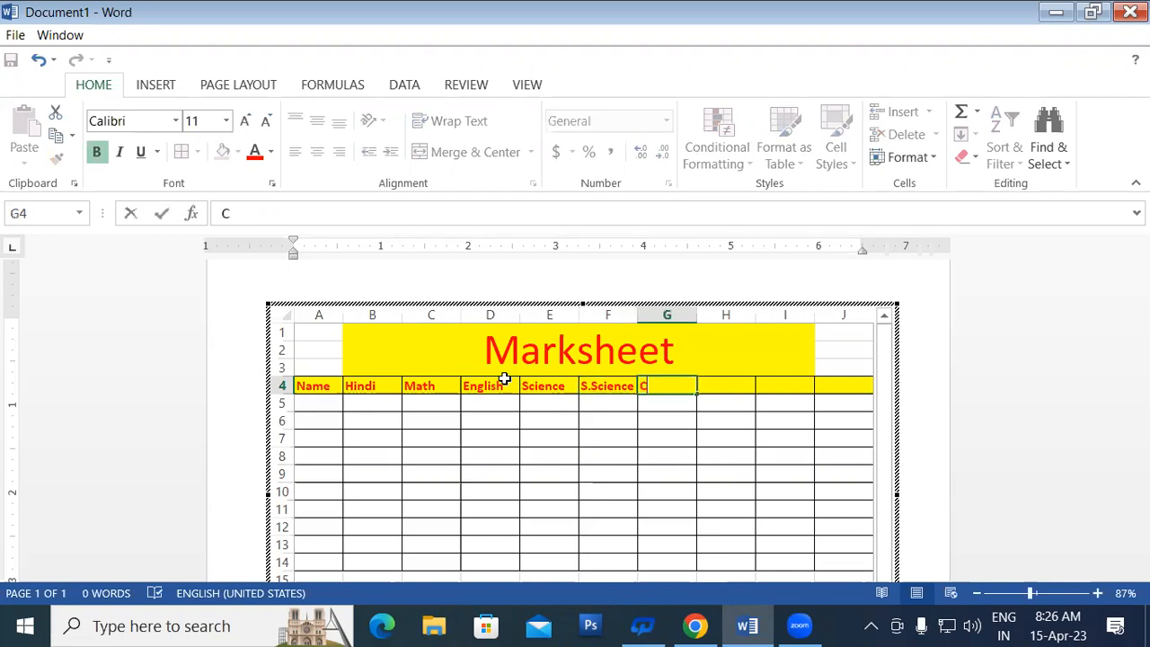
type("omputer")
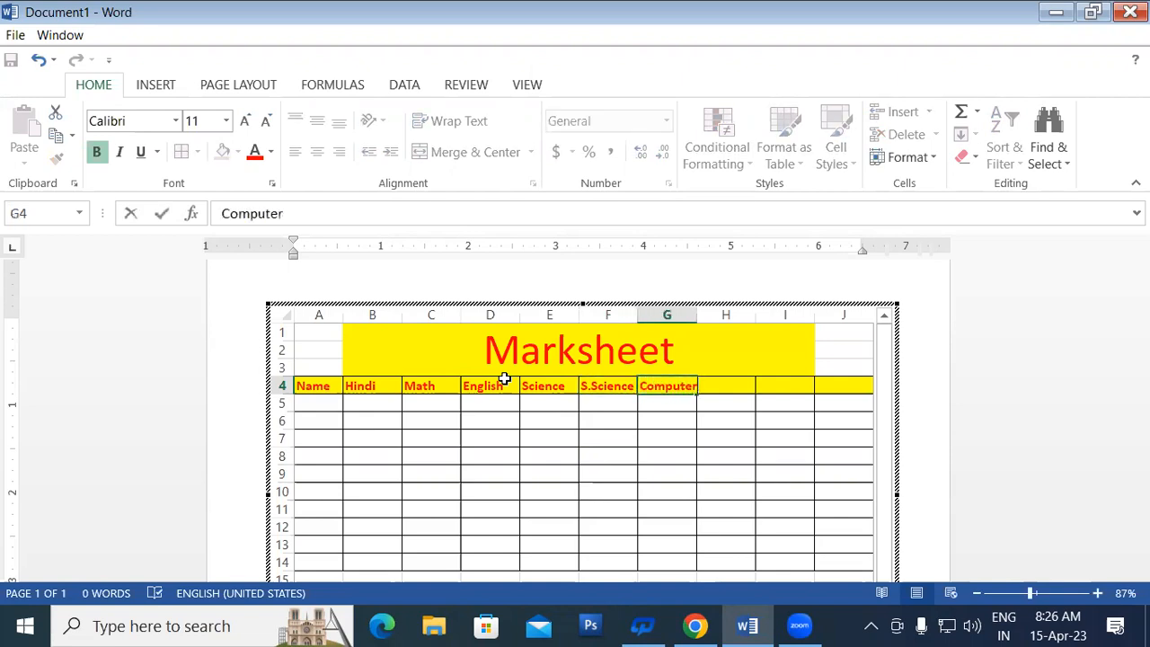
left_click(675, 414)
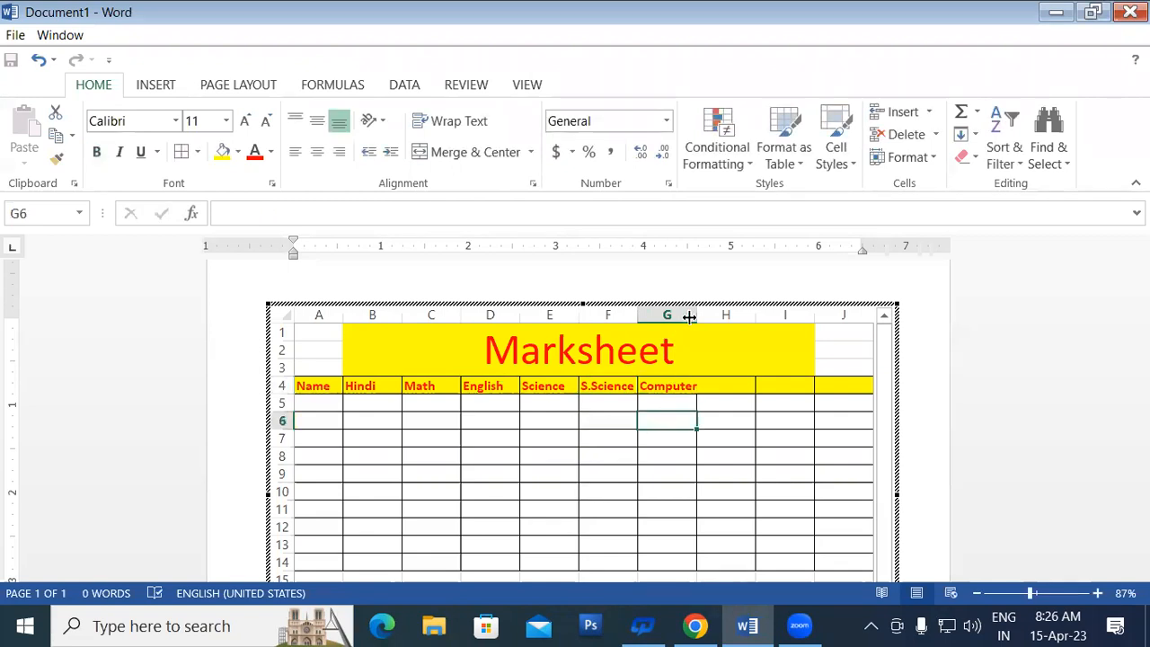
Step: Widen column G so the Computer heading fits fully
left_click_drag(697, 314, 709, 314)
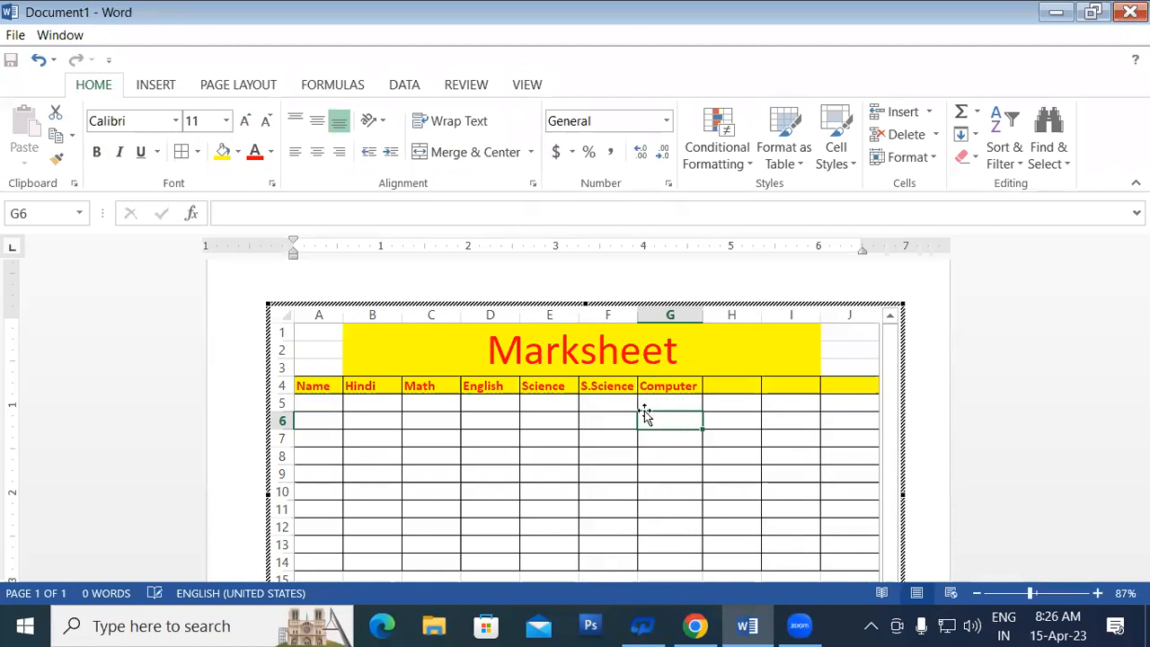
left_click(663, 403)
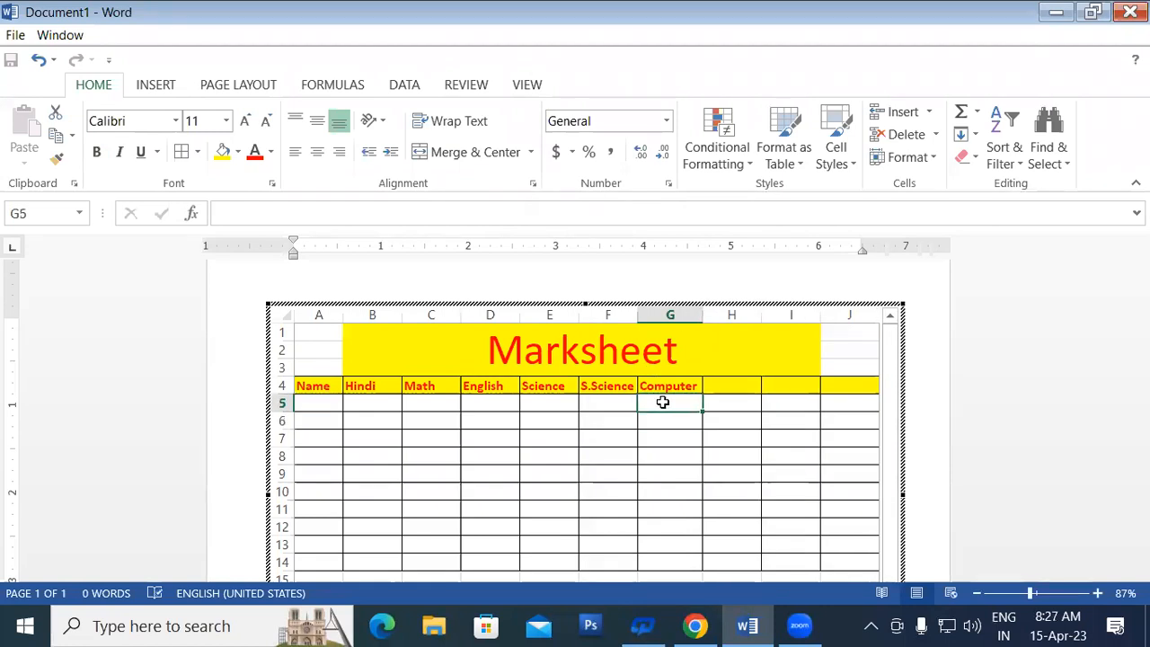
left_click(649, 99)
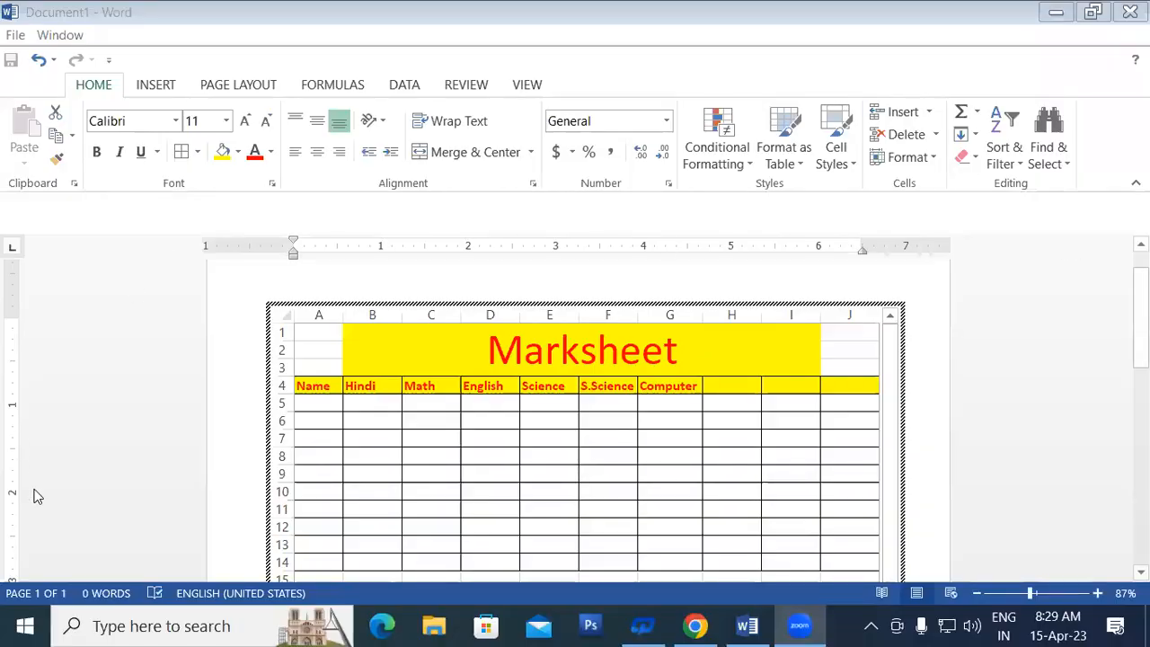
left_click(359, 432)
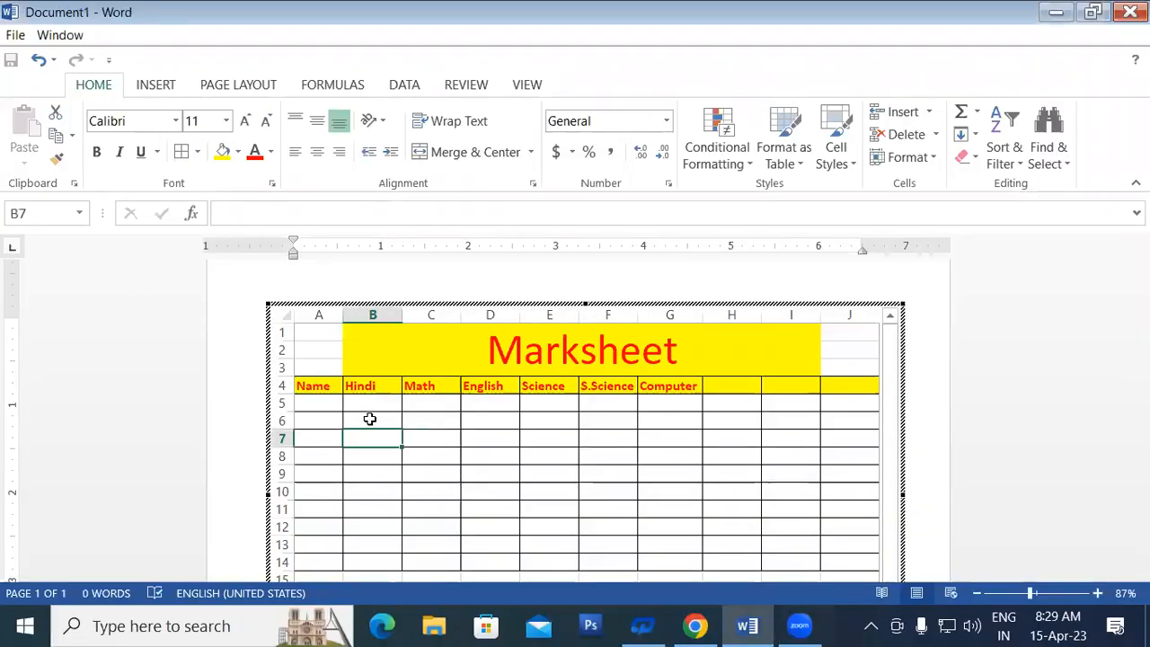
Step: Select the heading cells A4, B4 and the empty H4 through J4 to review row 4
left_click(308, 382)
left_click(356, 379)
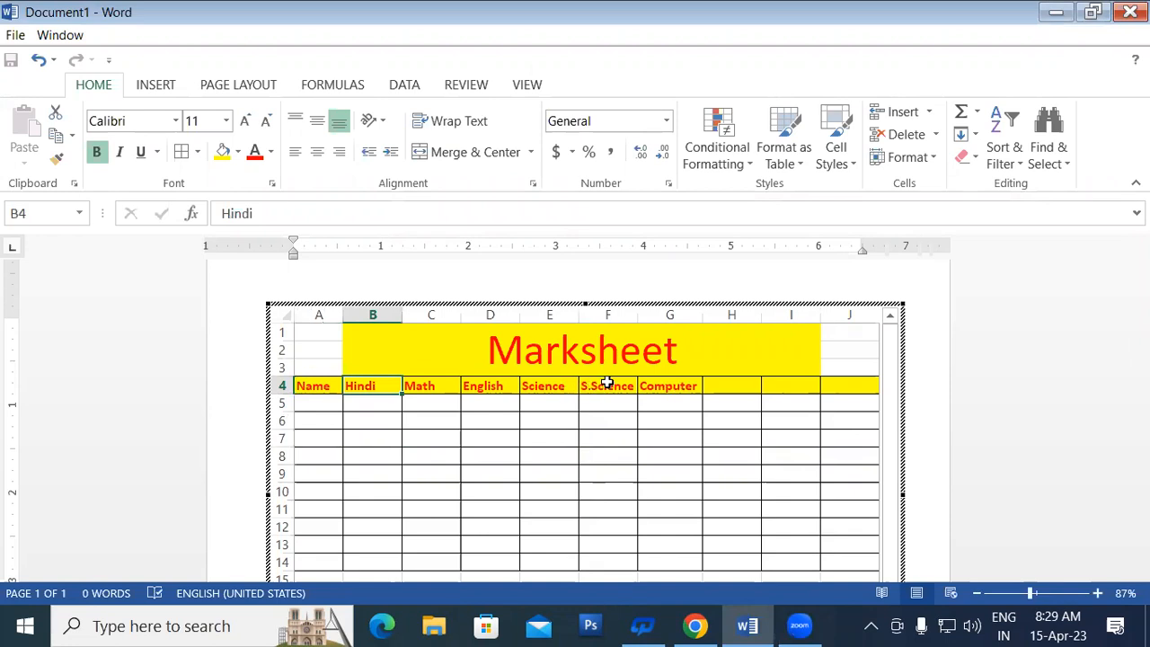
left_click(727, 387)
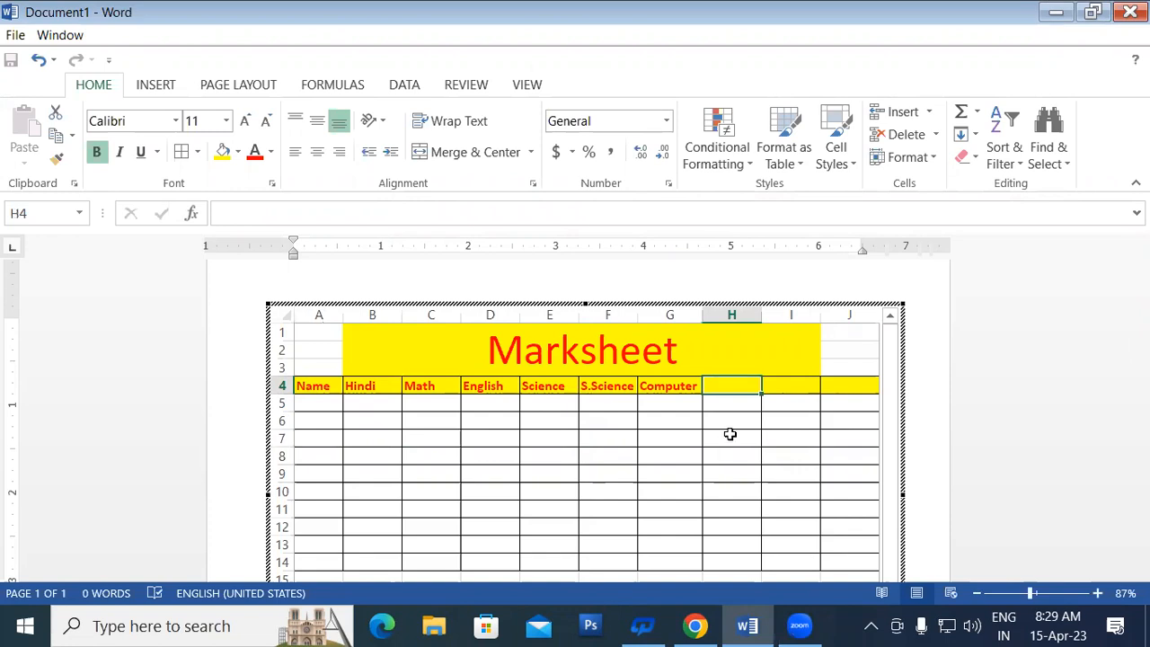
left_click(778, 389)
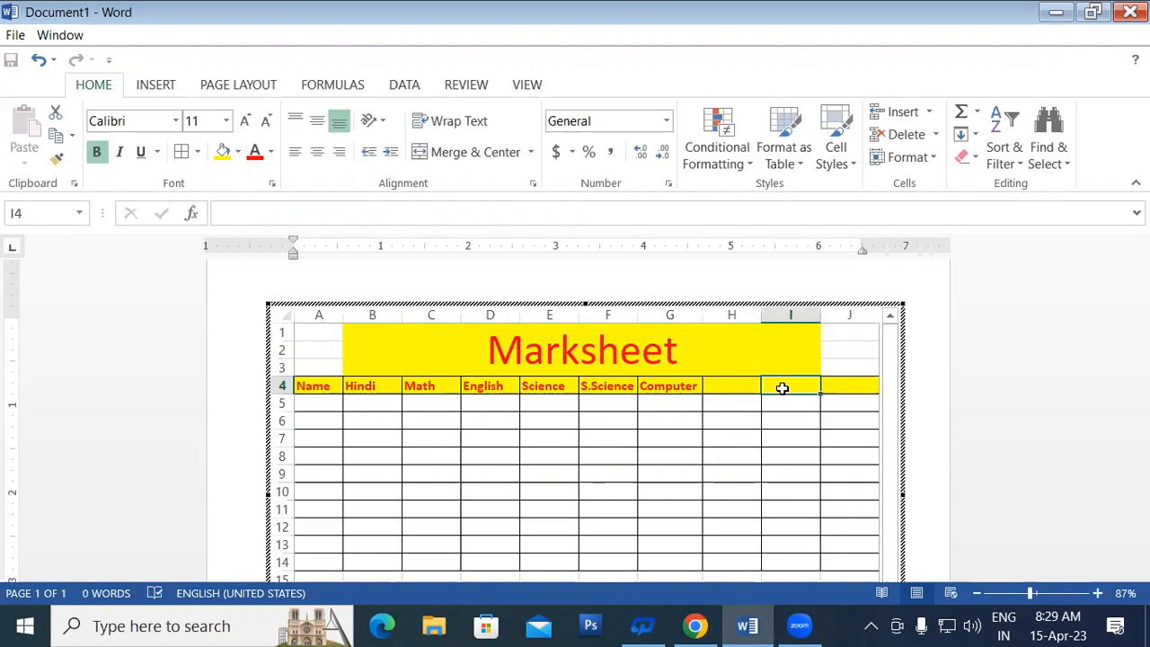
left_click(724, 387)
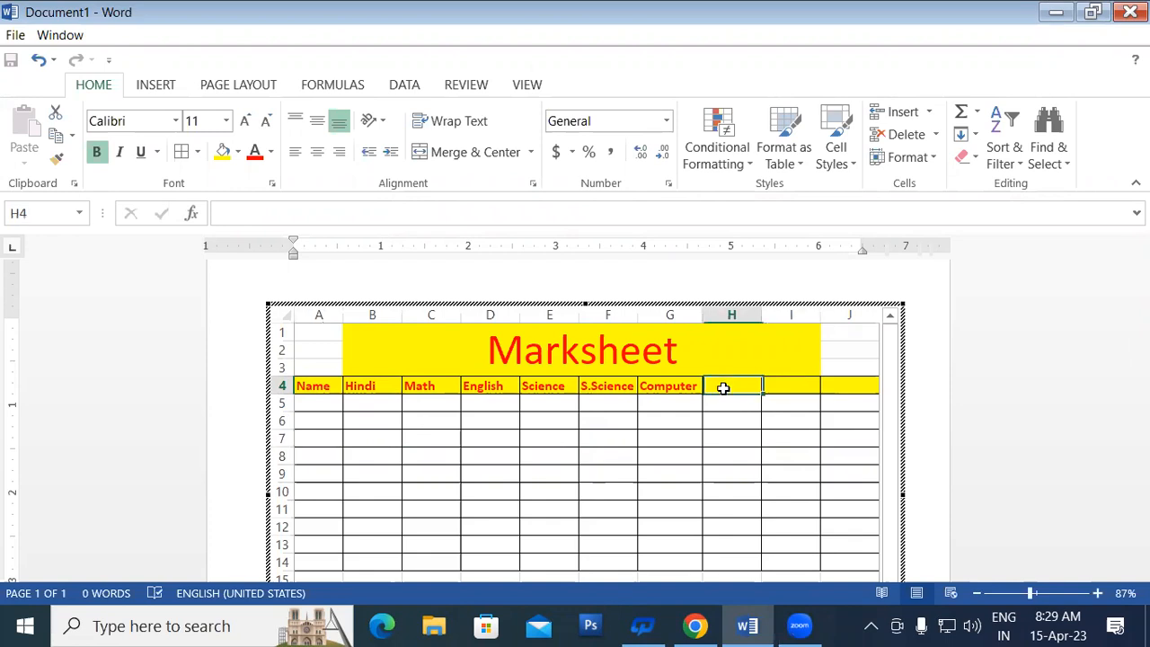
left_click(794, 389)
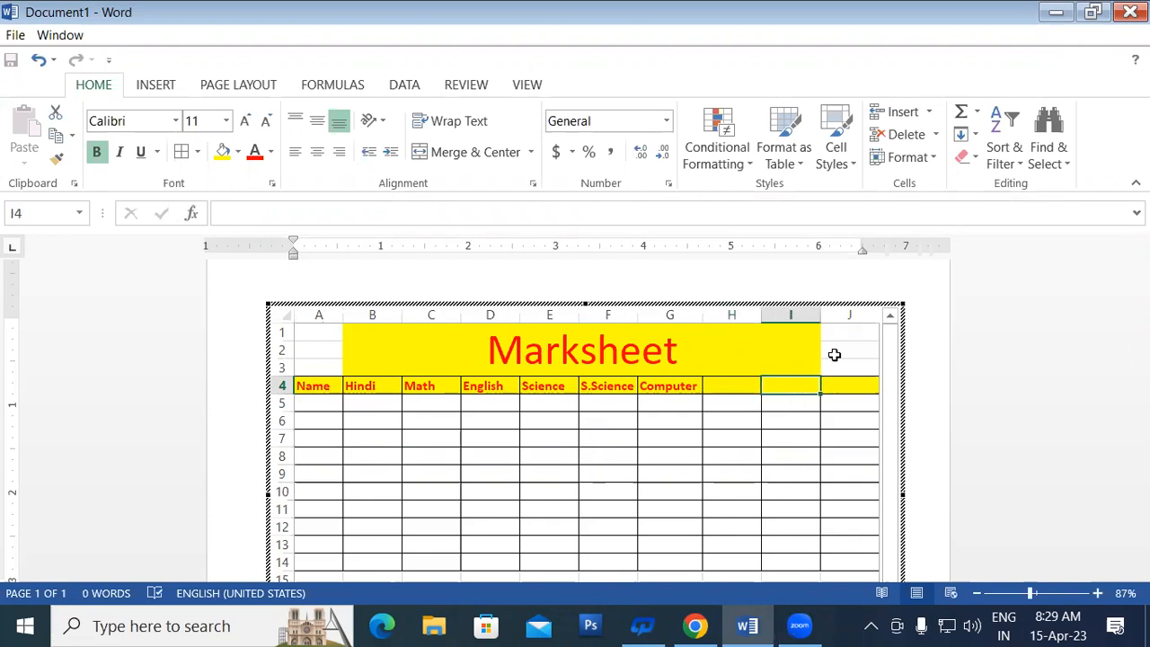
left_click(855, 385)
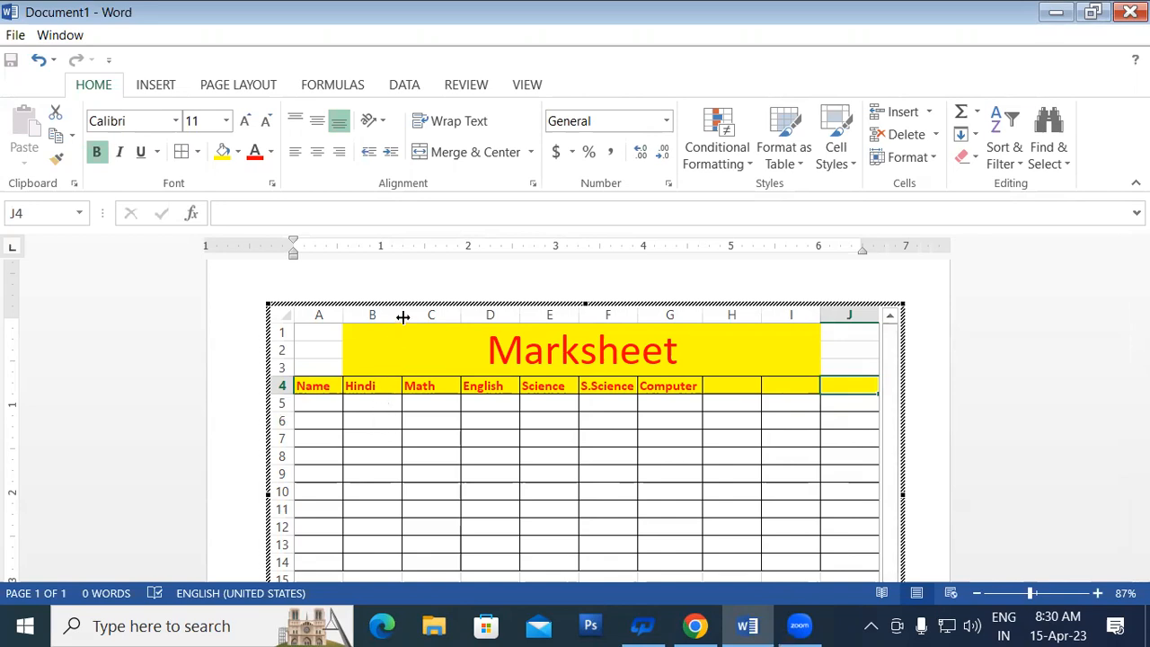
Step: Widen column A and auto-fit subject columns B to G to their headings
left_click_drag(344, 314, 365, 316)
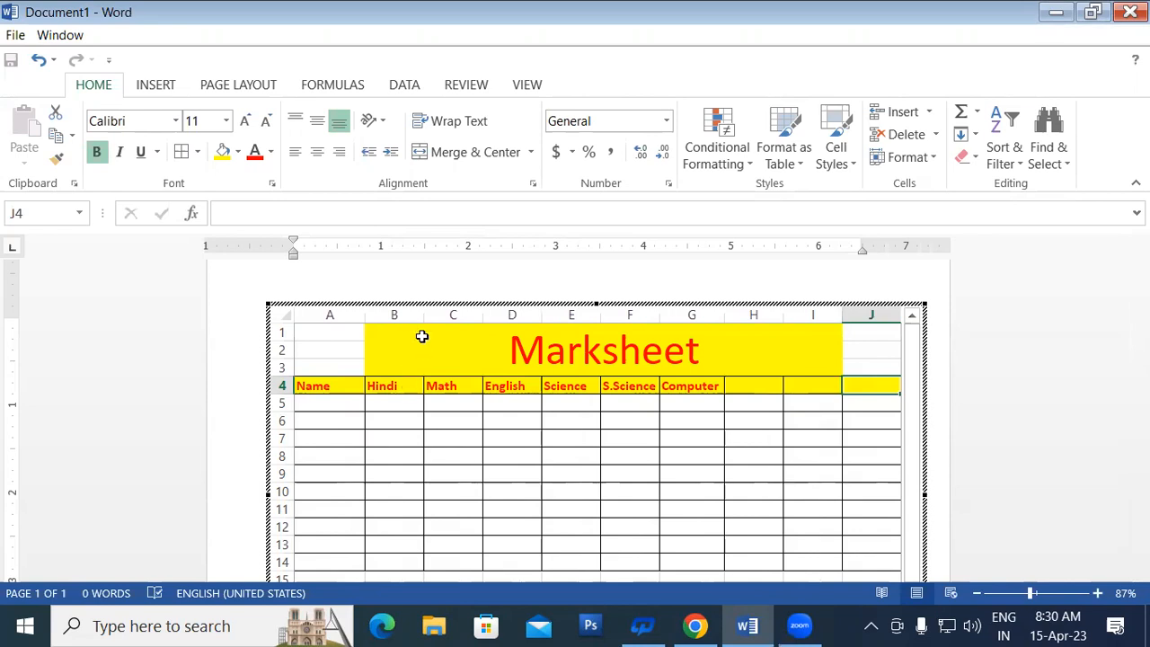
left_click(393, 311)
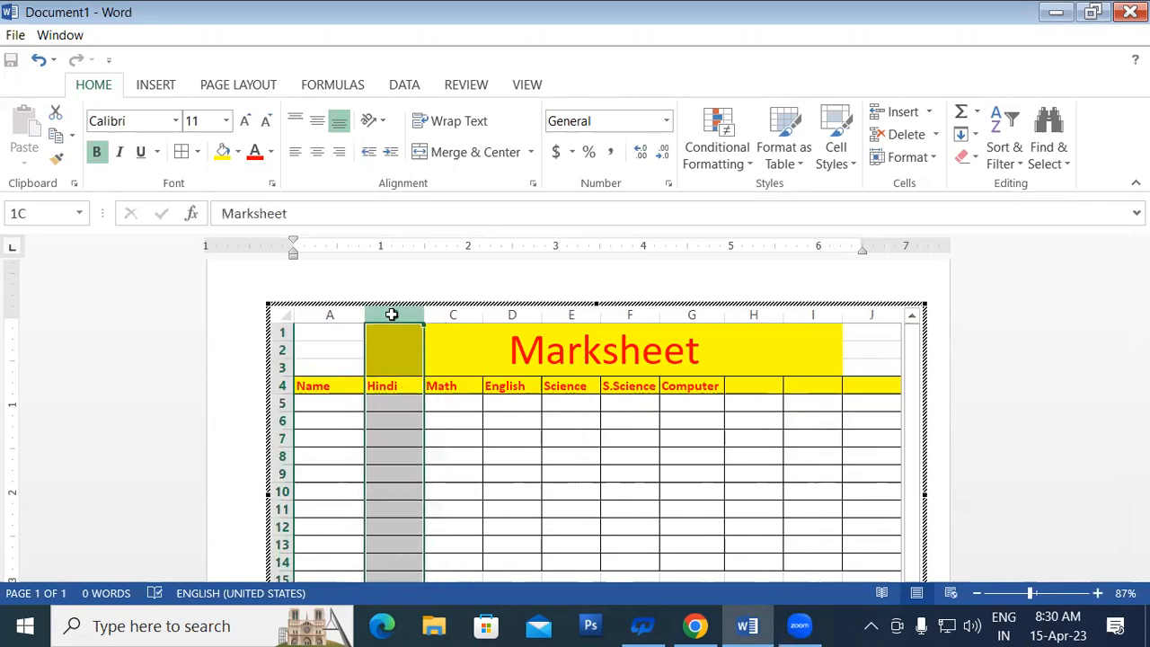
left_click_drag(392, 314, 681, 335)
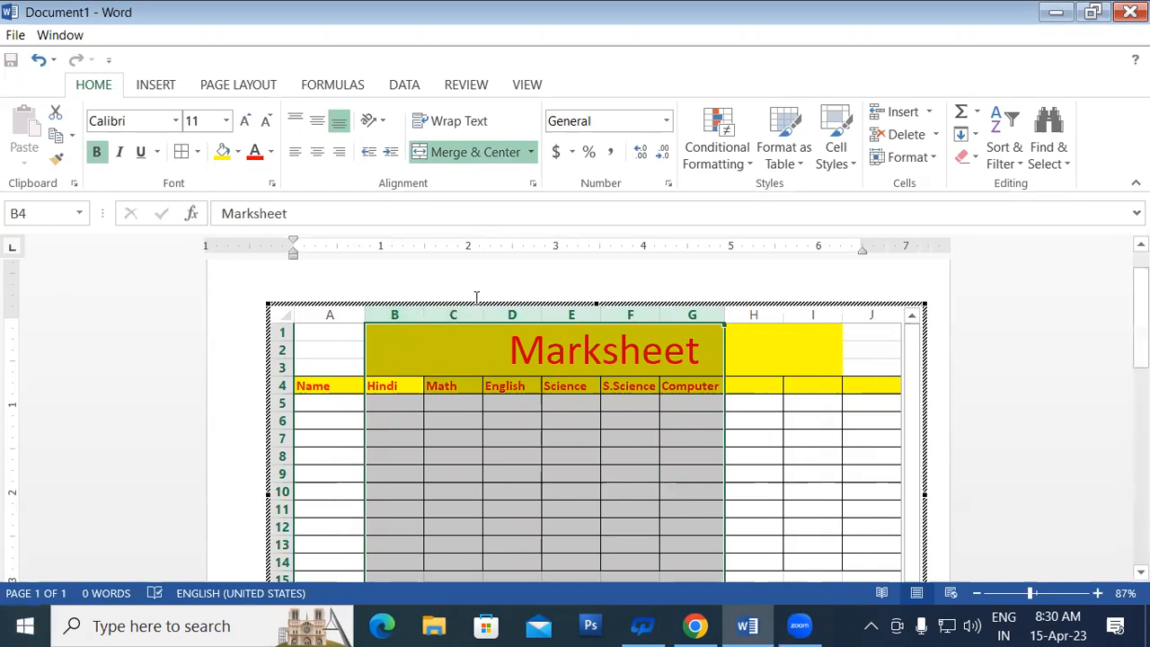
double_click(542, 316)
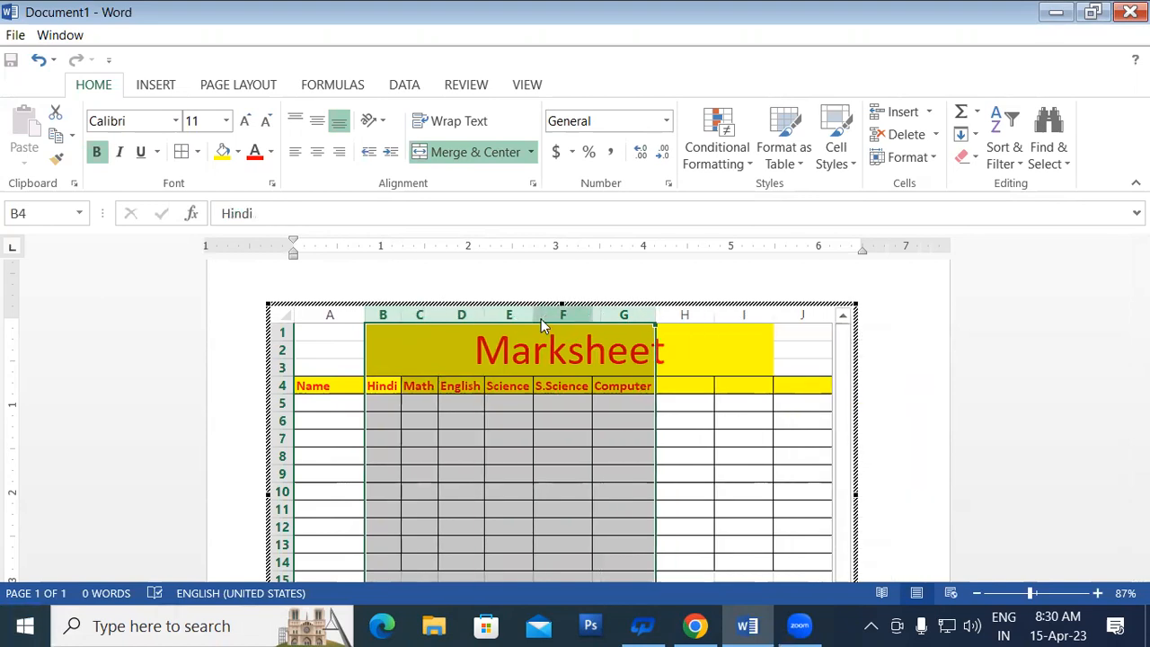
left_click(490, 437)
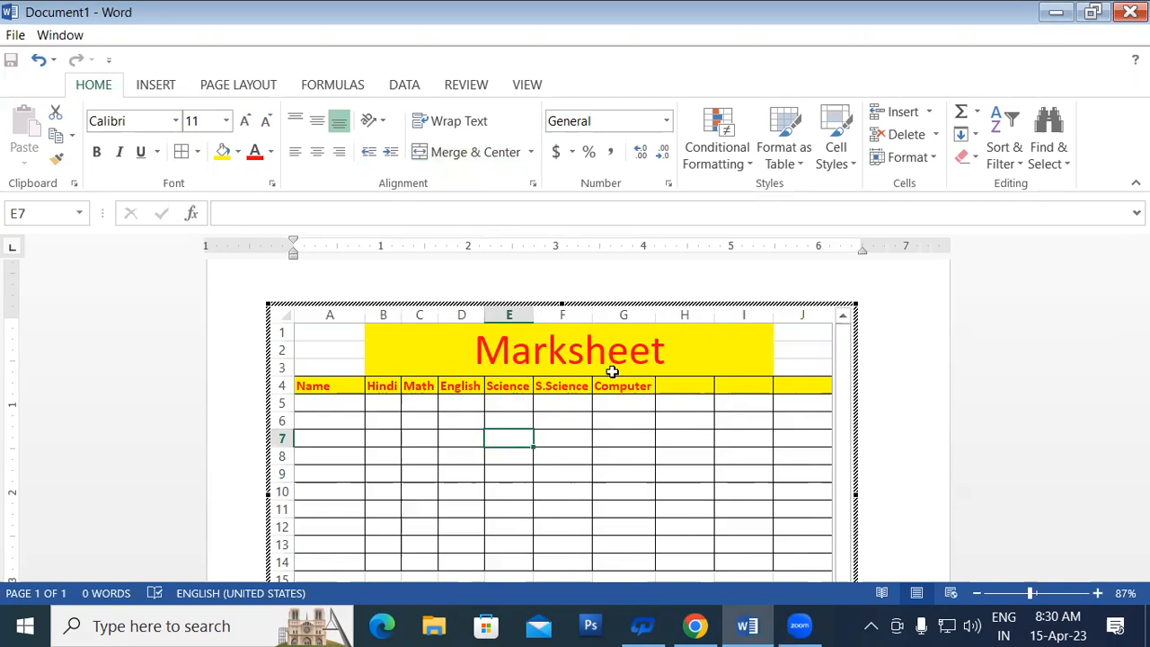
Step: Undo the width change and re-fit columns B to G to the subject header text
key("ctrl+z")
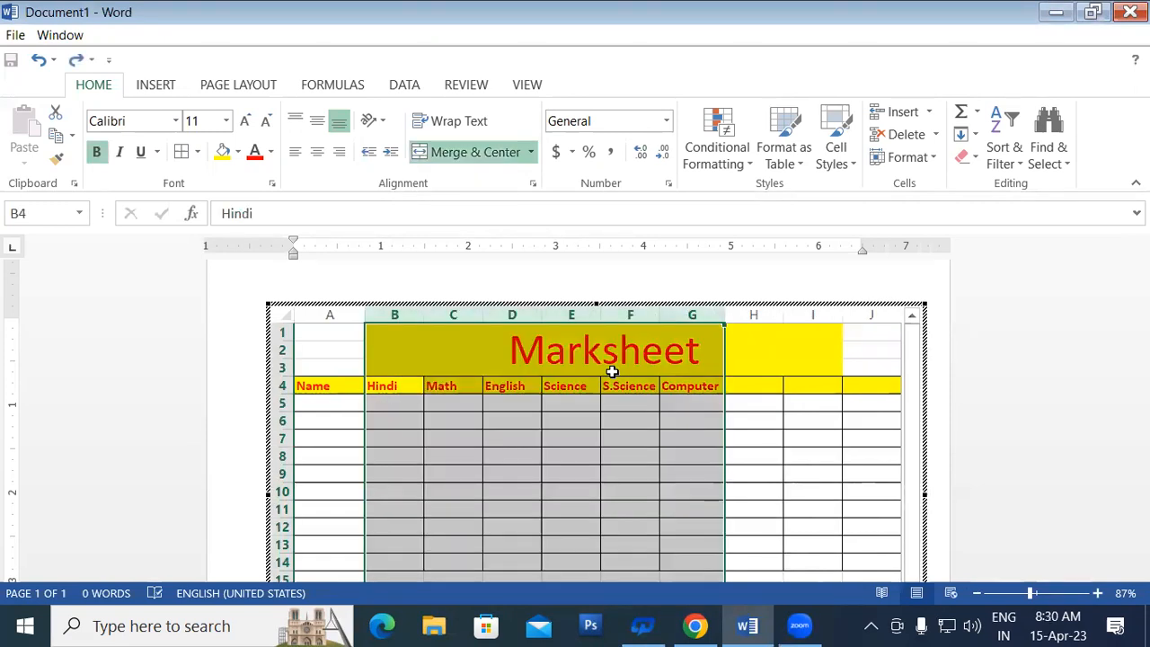
double_click(544, 313)
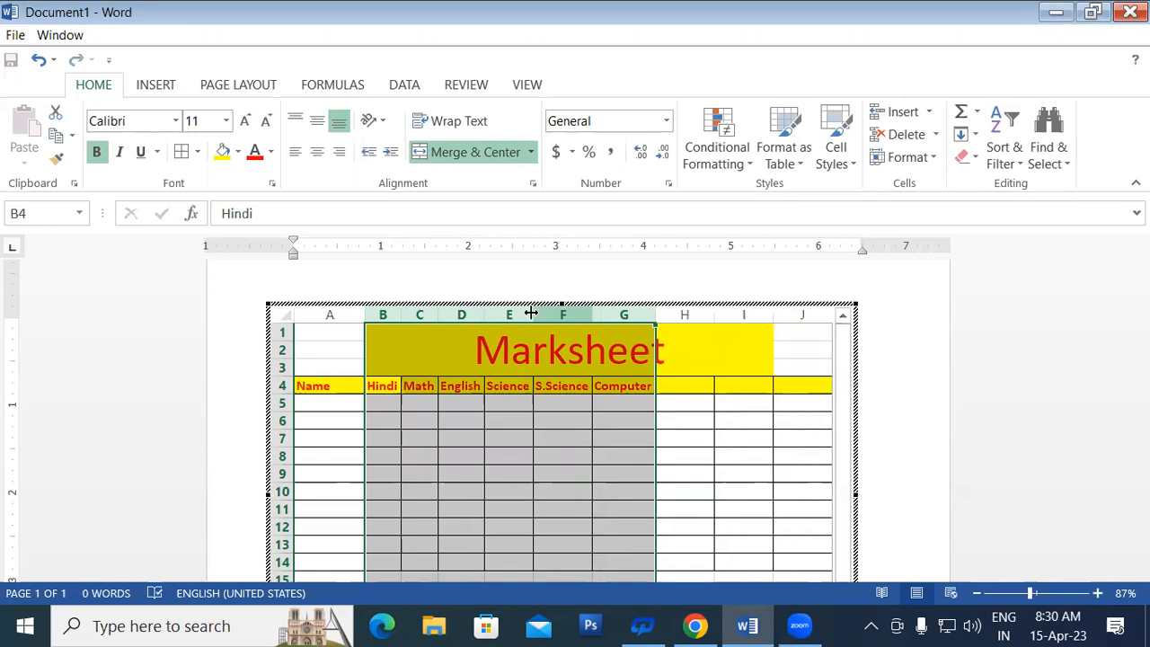
left_click(511, 486)
left_click(327, 402)
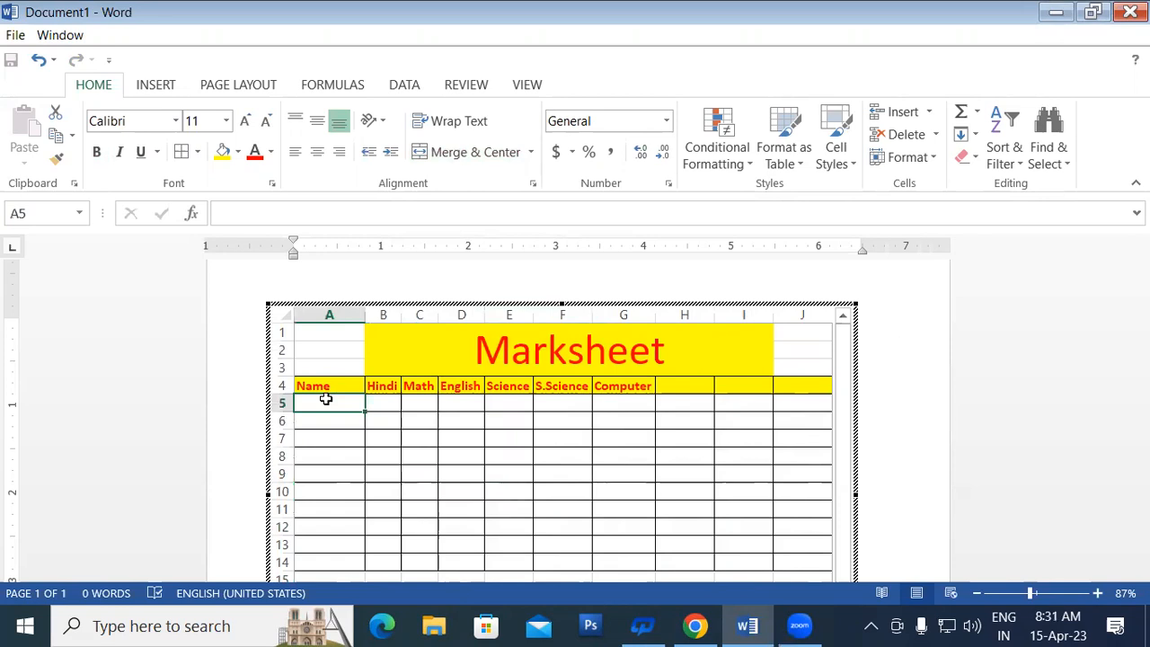
Step: Type five student names down cells A5 through A9, correcting a typo in the last name
type("Rahul")
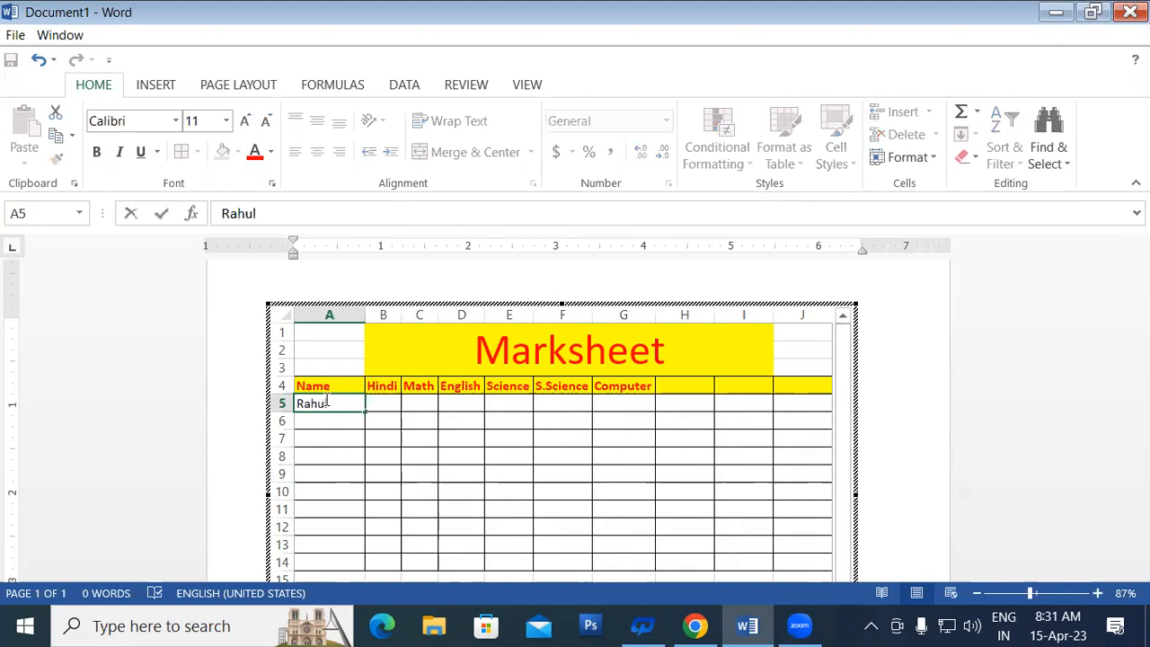
key("Return")
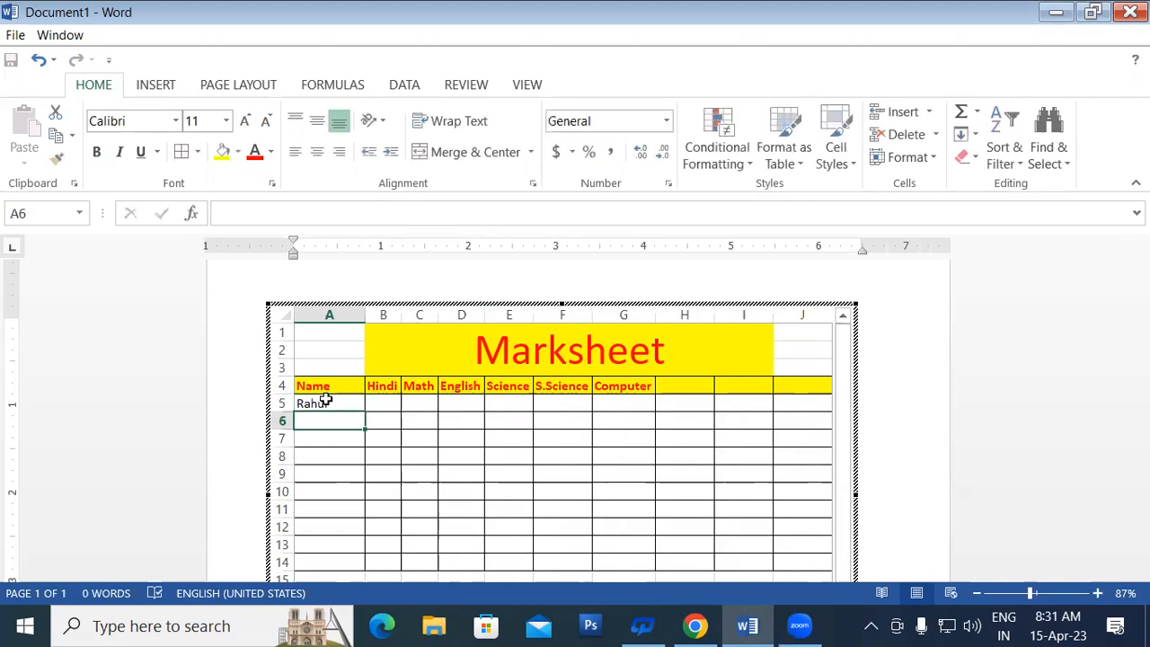
type("Rohit")
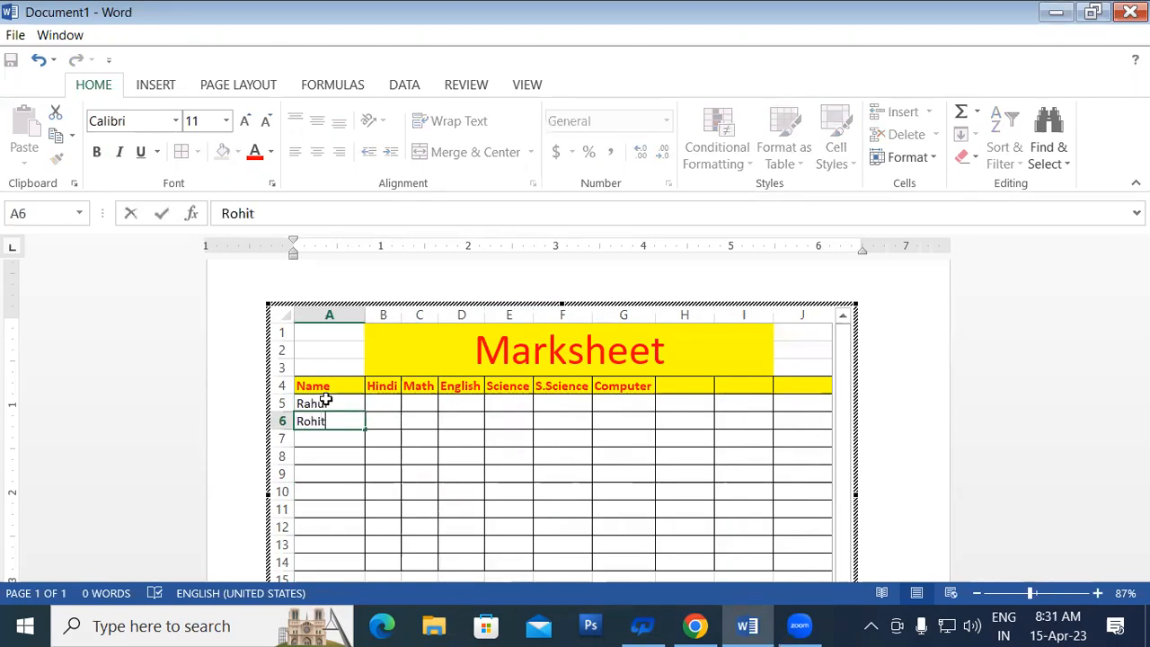
key("Return")
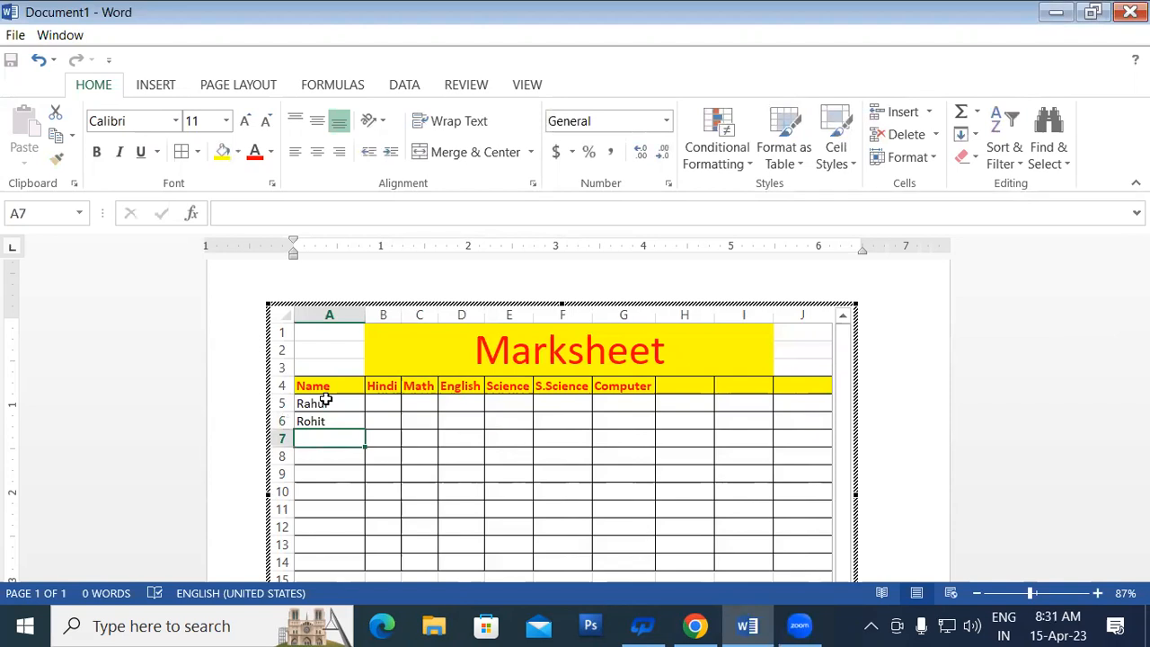
type("Sandeep")
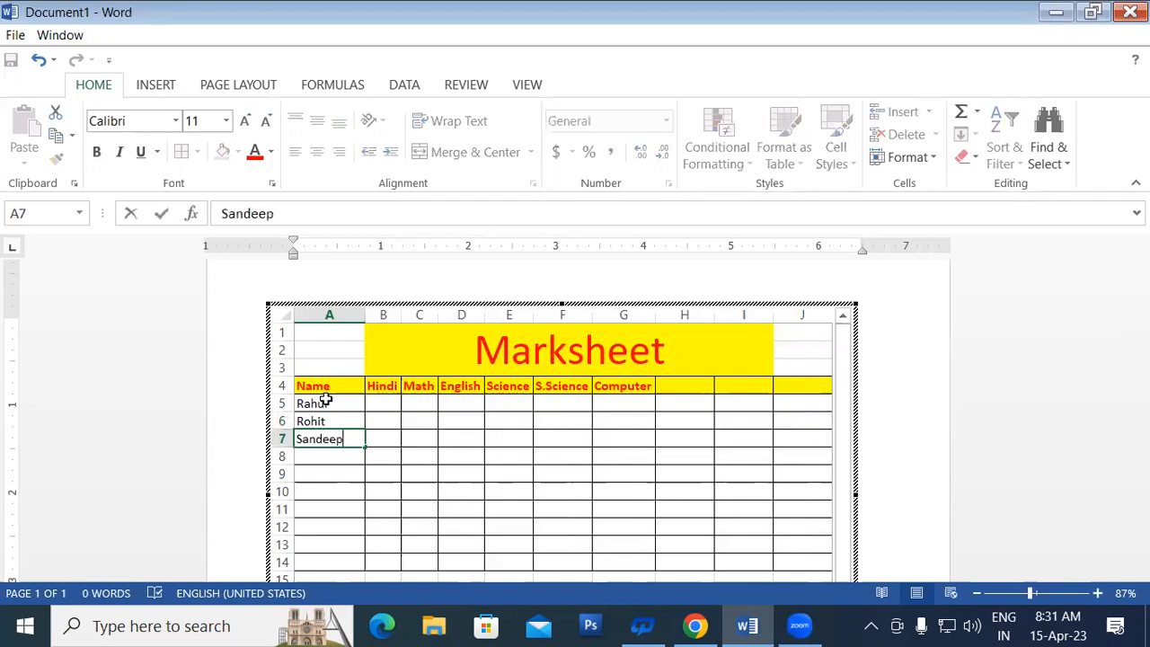
key("Return")
type("Sohan")
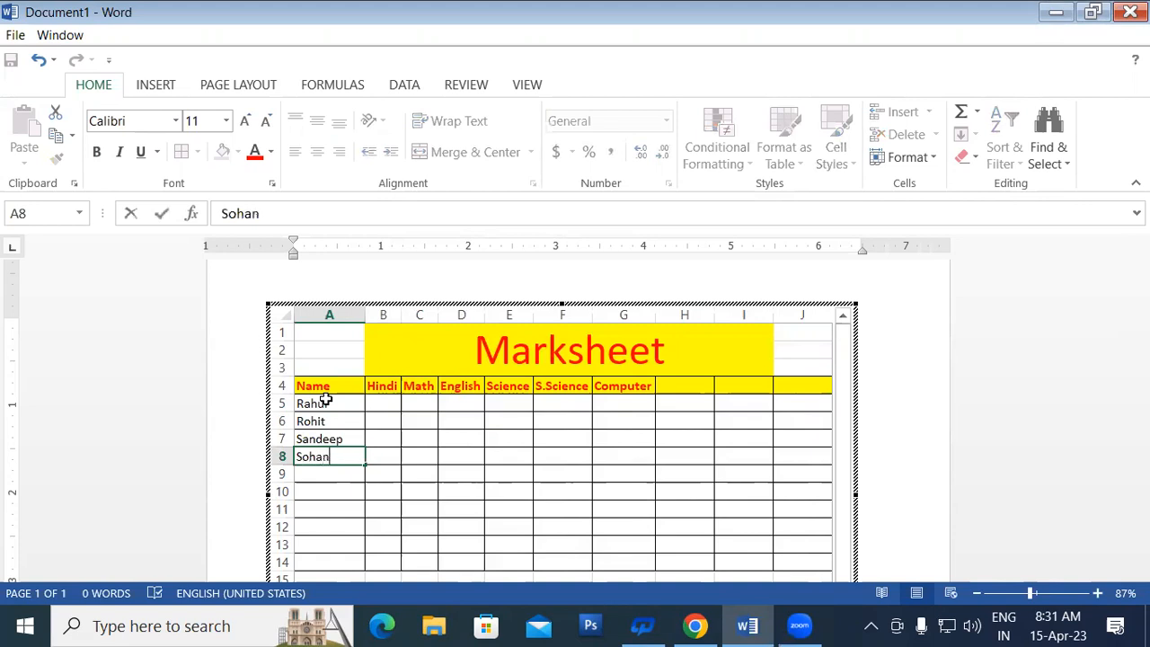
key("Return")
type("MOha")
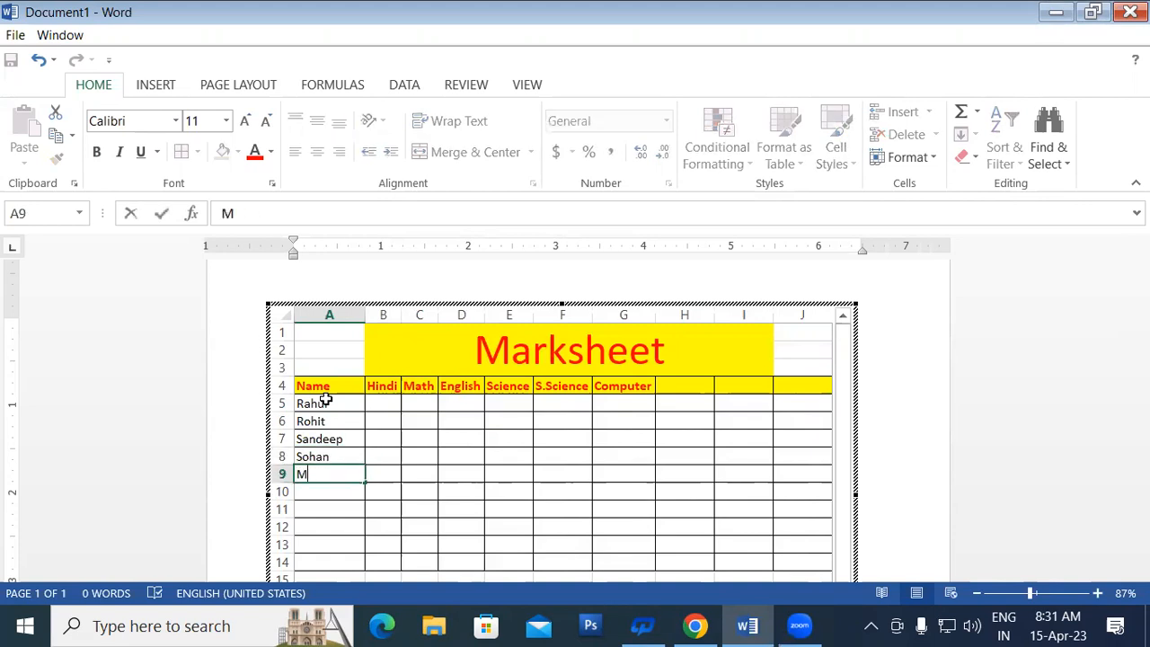
key("BackSpace")
key("BackSpace")
key("BackSpace")
type("ohan")
key("Return")
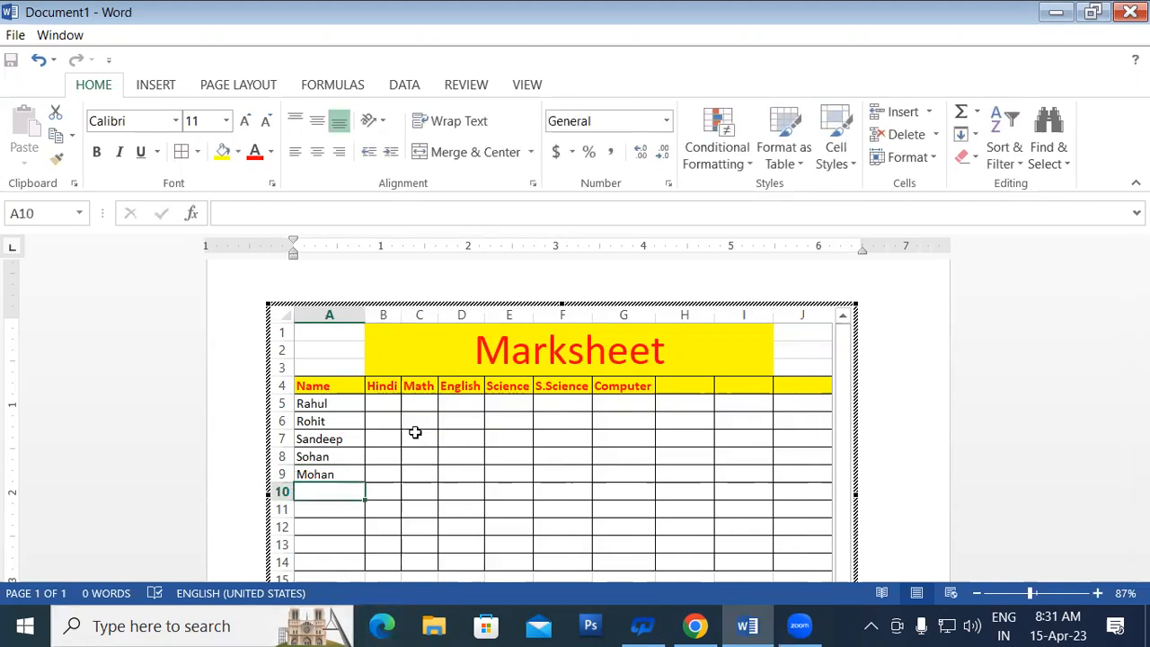
left_click(387, 403)
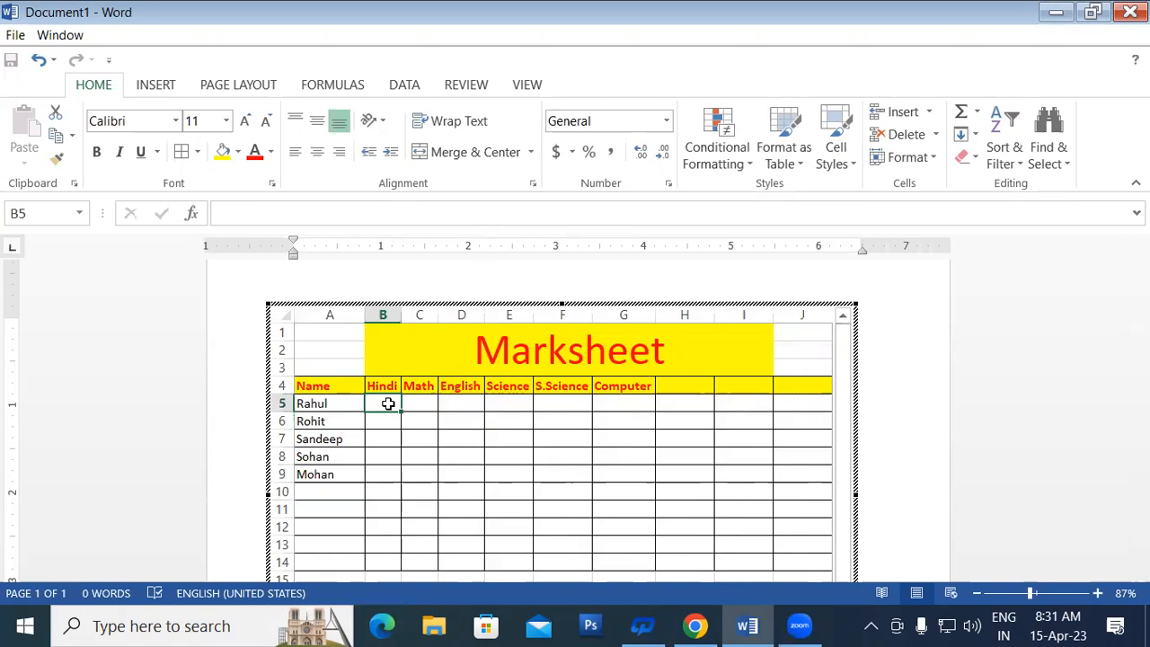
left_click(439, 423)
left_click(385, 400)
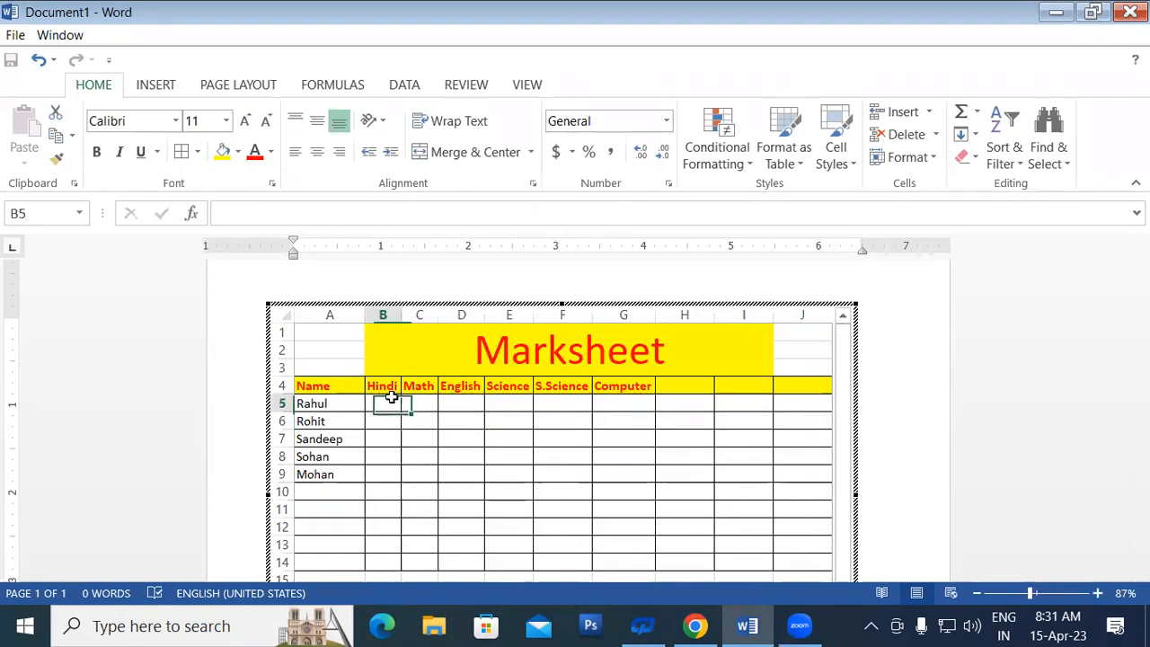
left_click(431, 403)
left_click(456, 405)
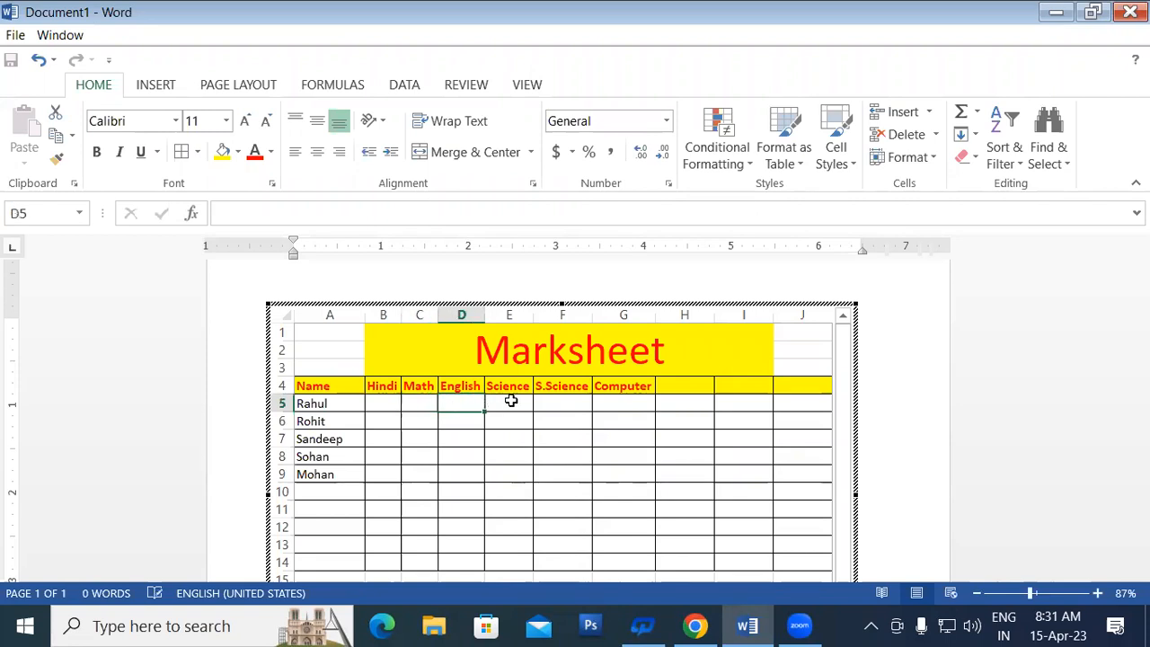
left_click(510, 402)
left_click(644, 407)
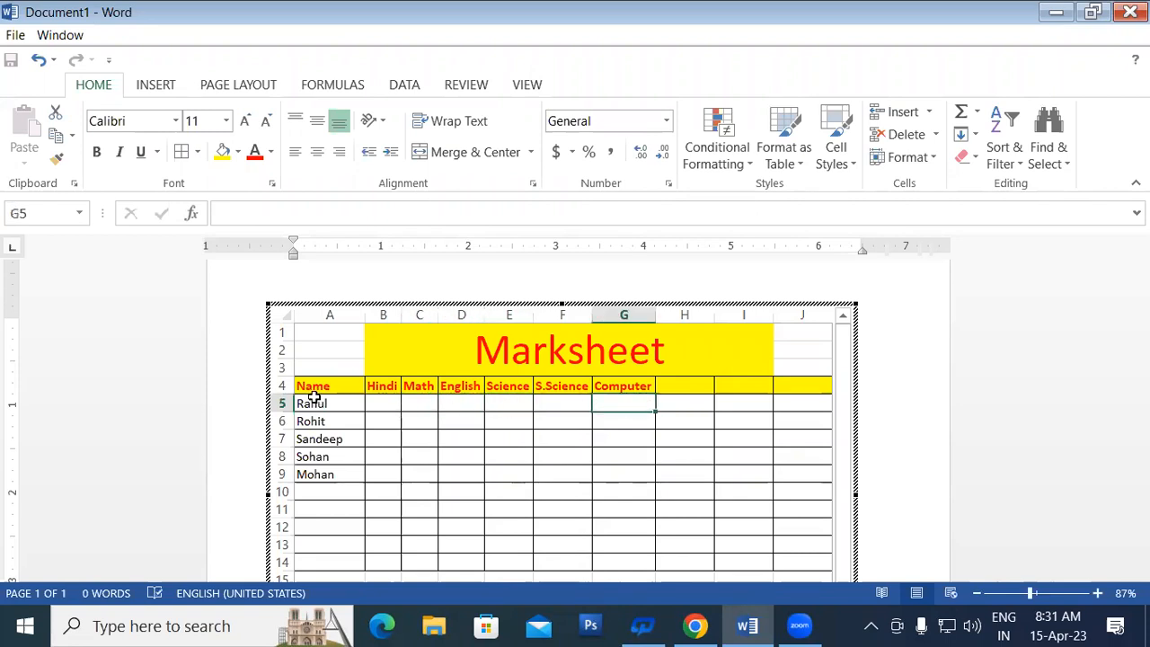
left_click(385, 403)
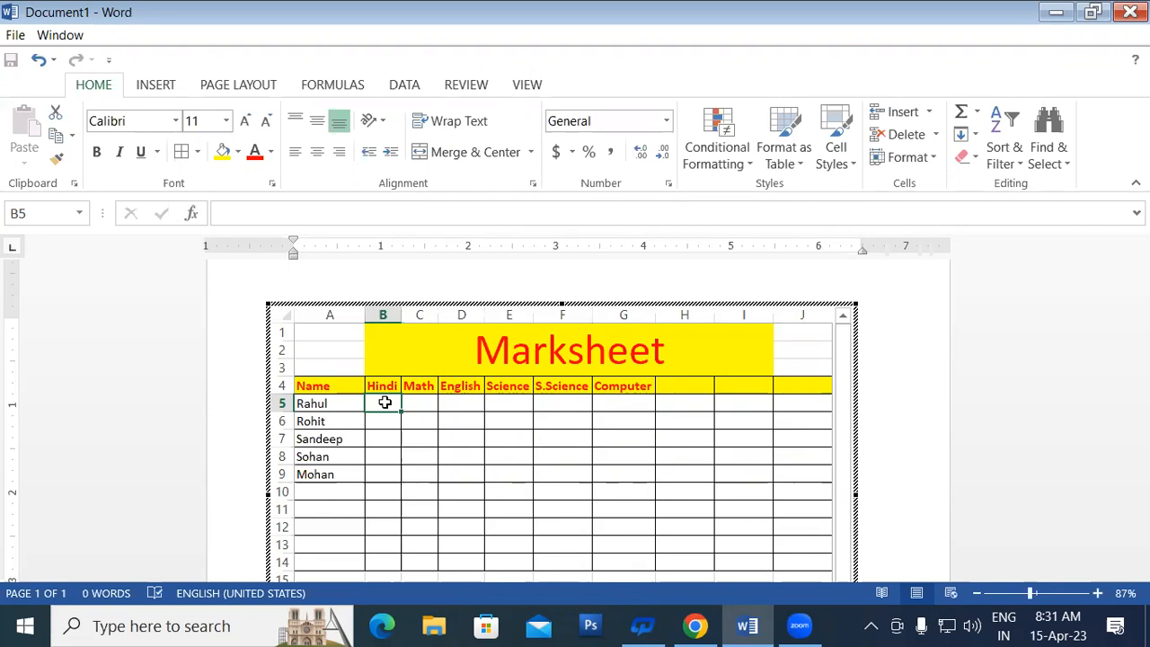
Step: Enter =RANDBETWEEN(33,100) in B5, so the first Hindi mark shows 54
type("=")
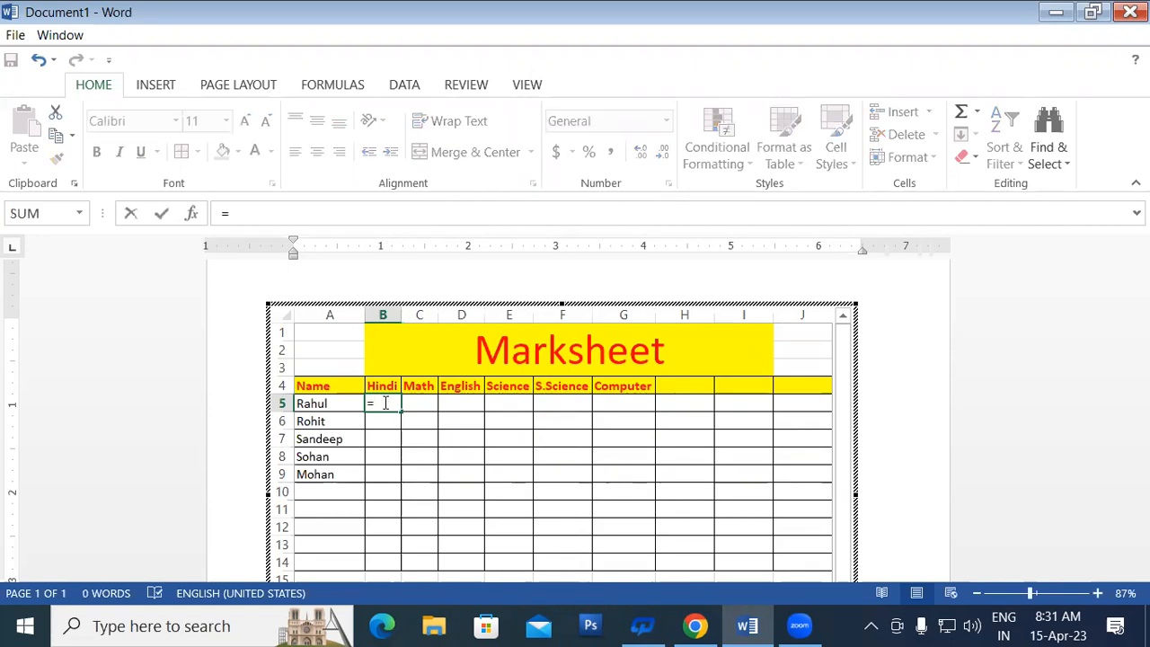
type("ran")
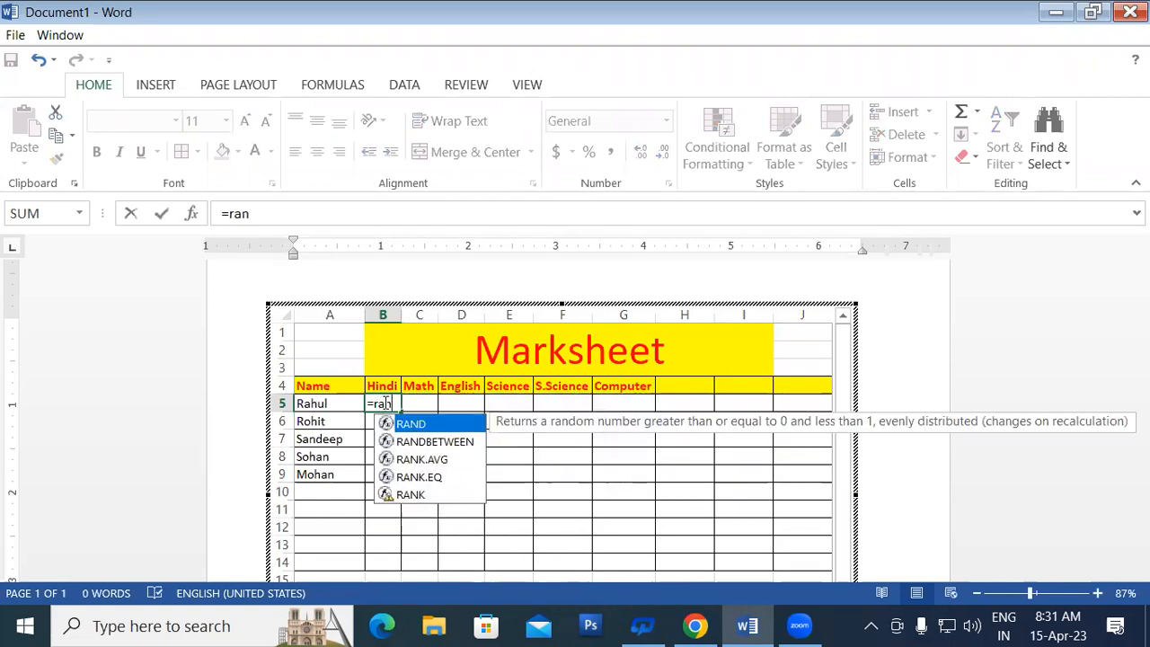
double_click(430, 442)
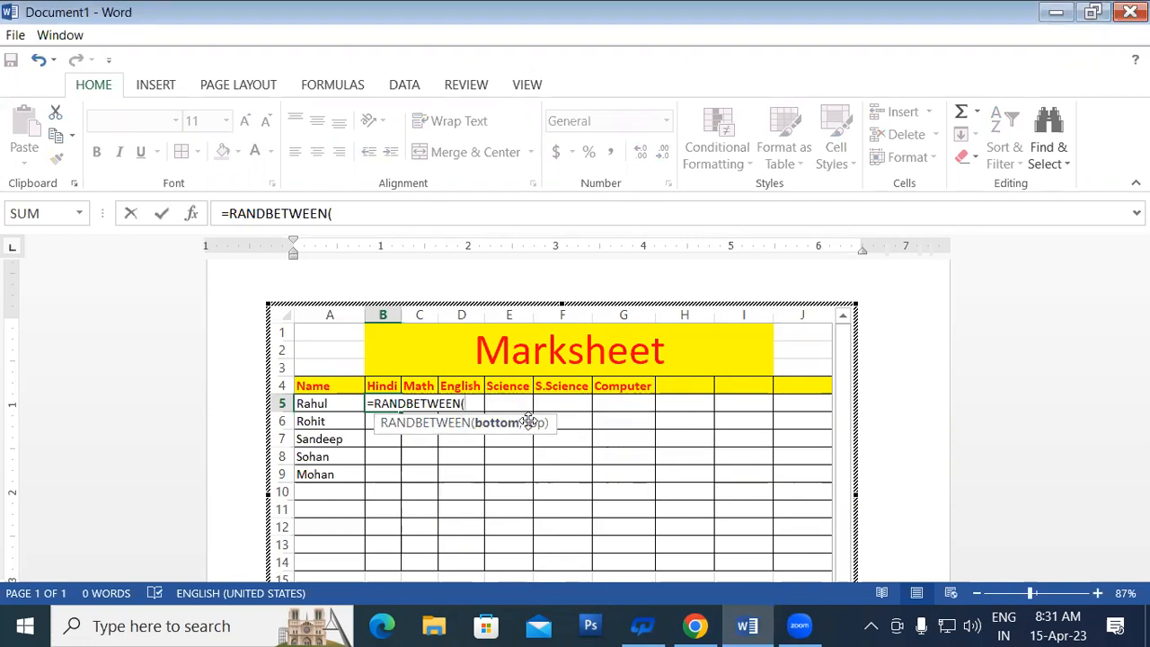
type("1,100")
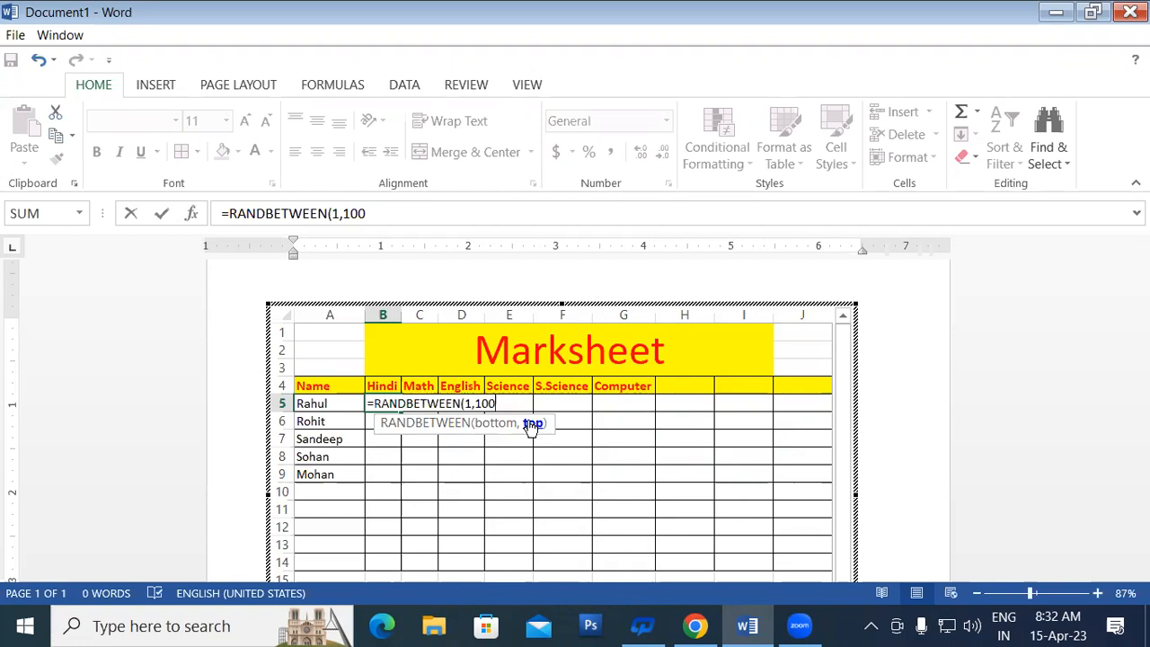
key("BackSpace")
key("BackSpace")
key("BackSpace")
key("BackSpace")
key("BackSpace")
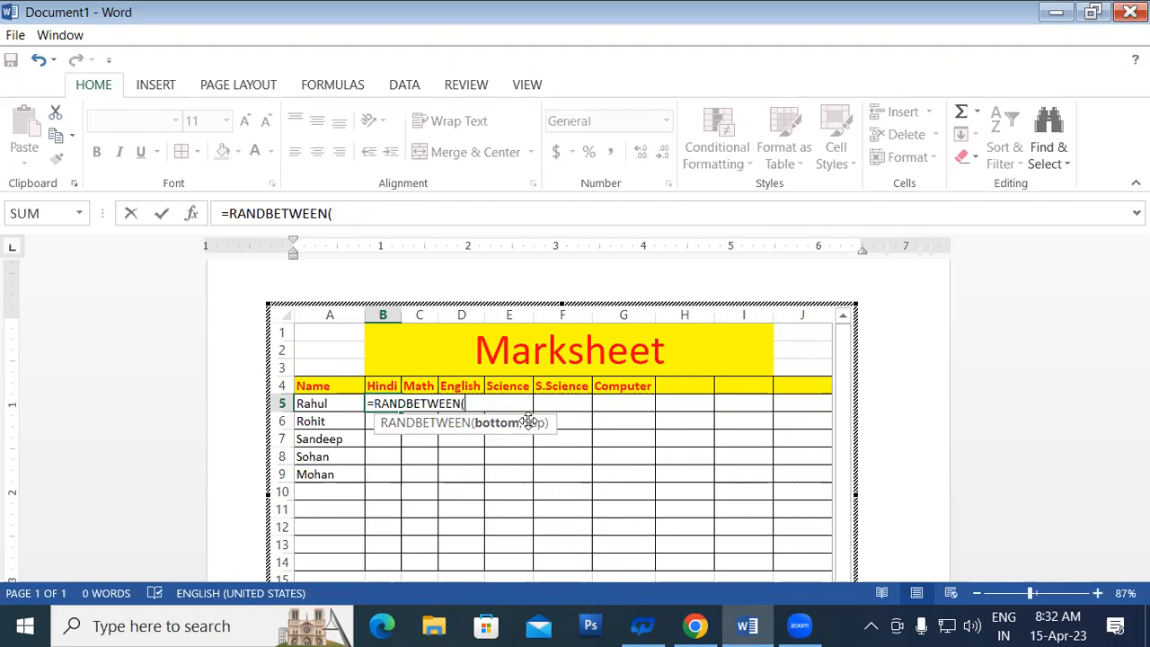
type("33,100")
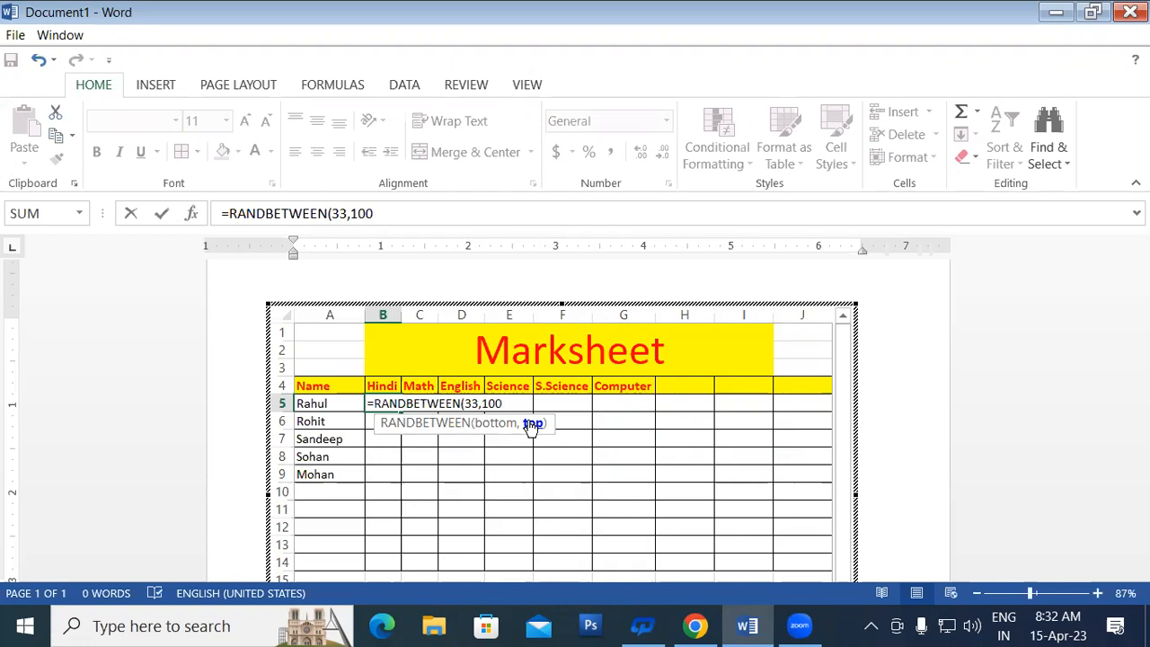
type(")")
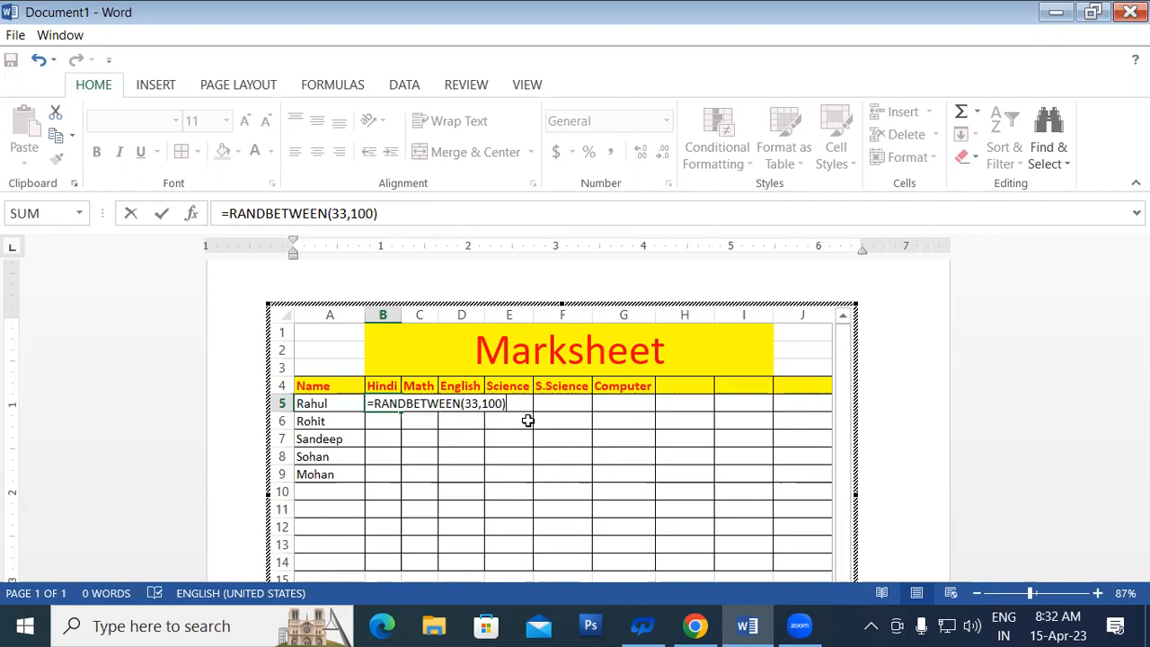
key("Return")
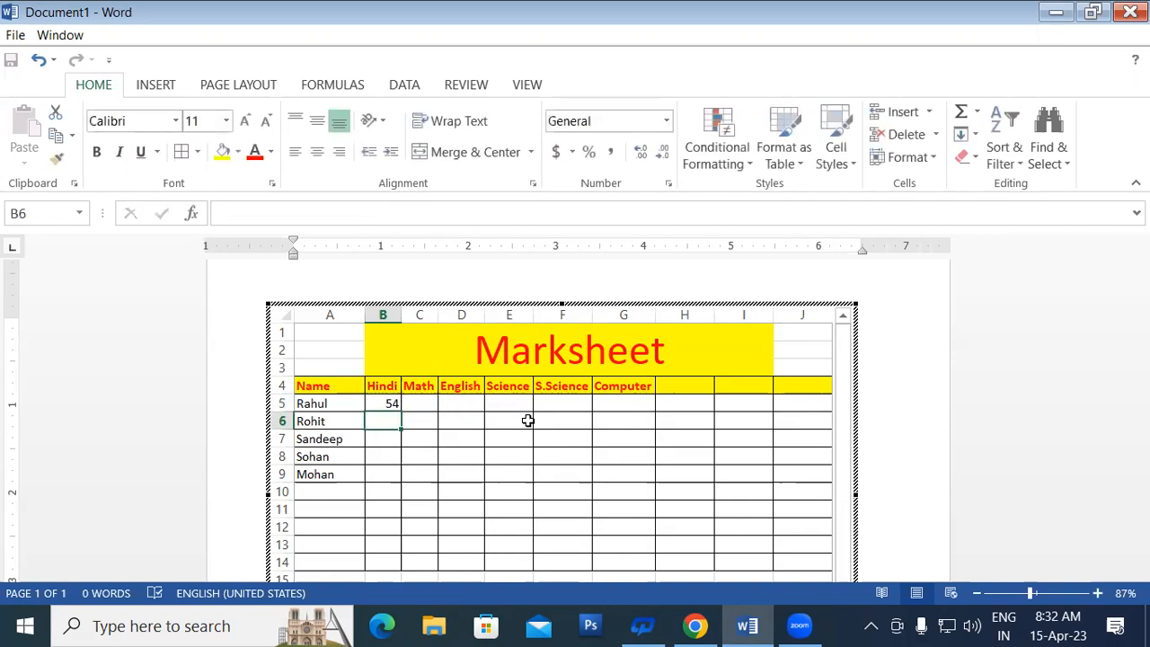
Step: Fill the RANDBETWEEN(33,100) formula from B5 across to G5 and down to row 9
left_click(379, 403)
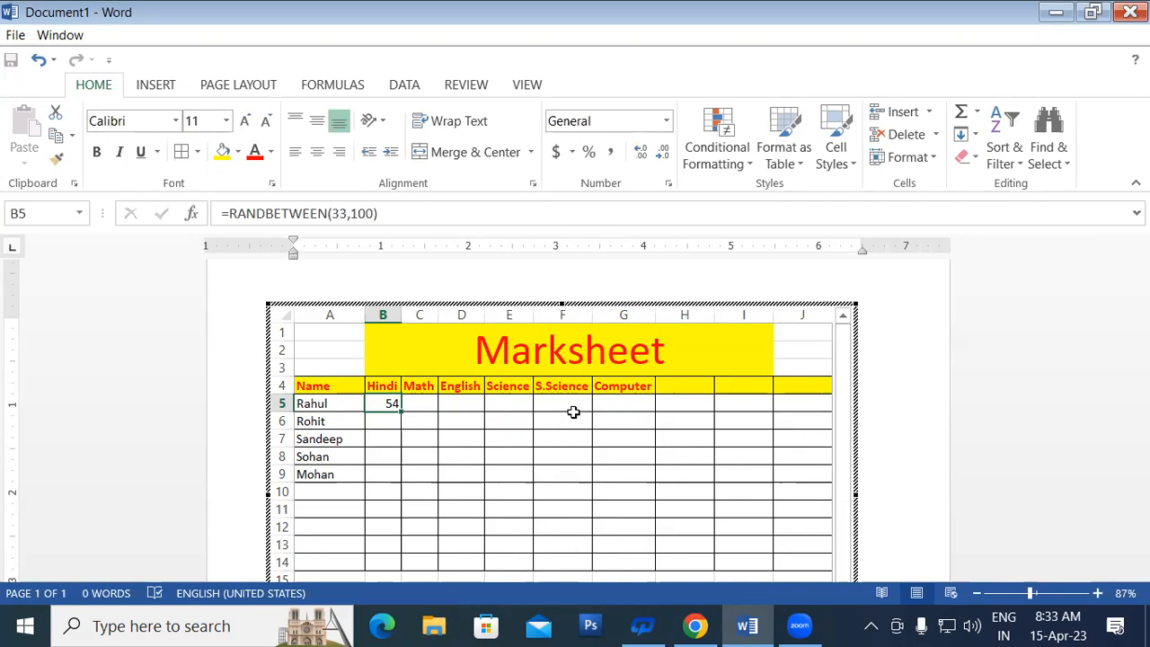
left_click_drag(401, 412, 640, 417)
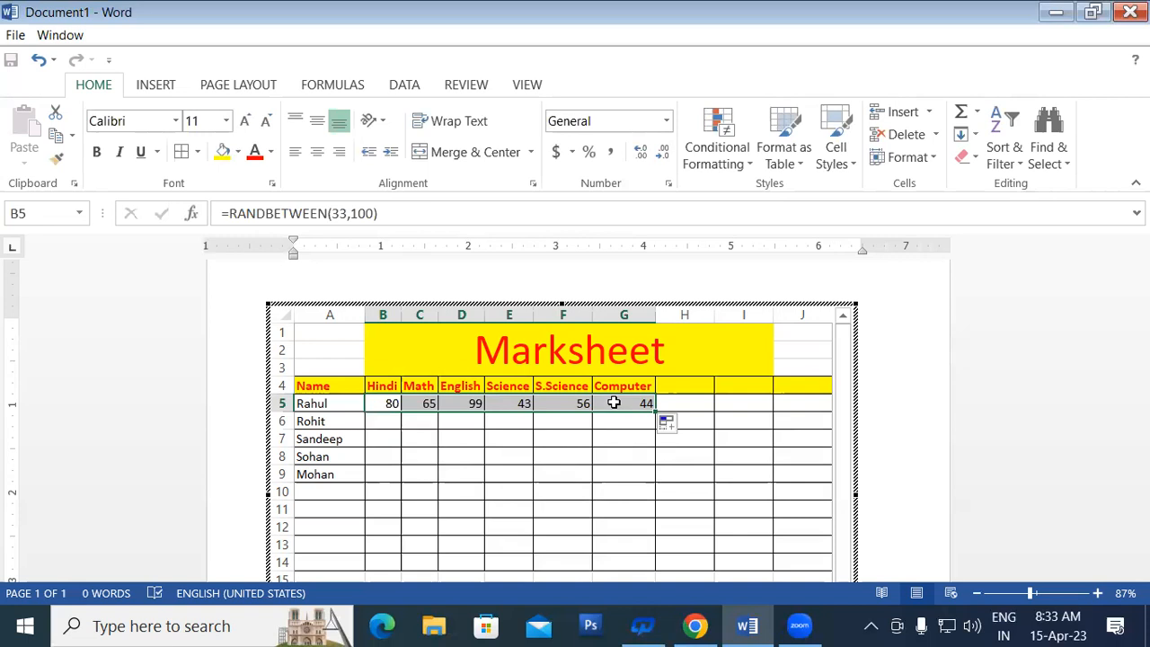
left_click_drag(657, 412, 653, 483)
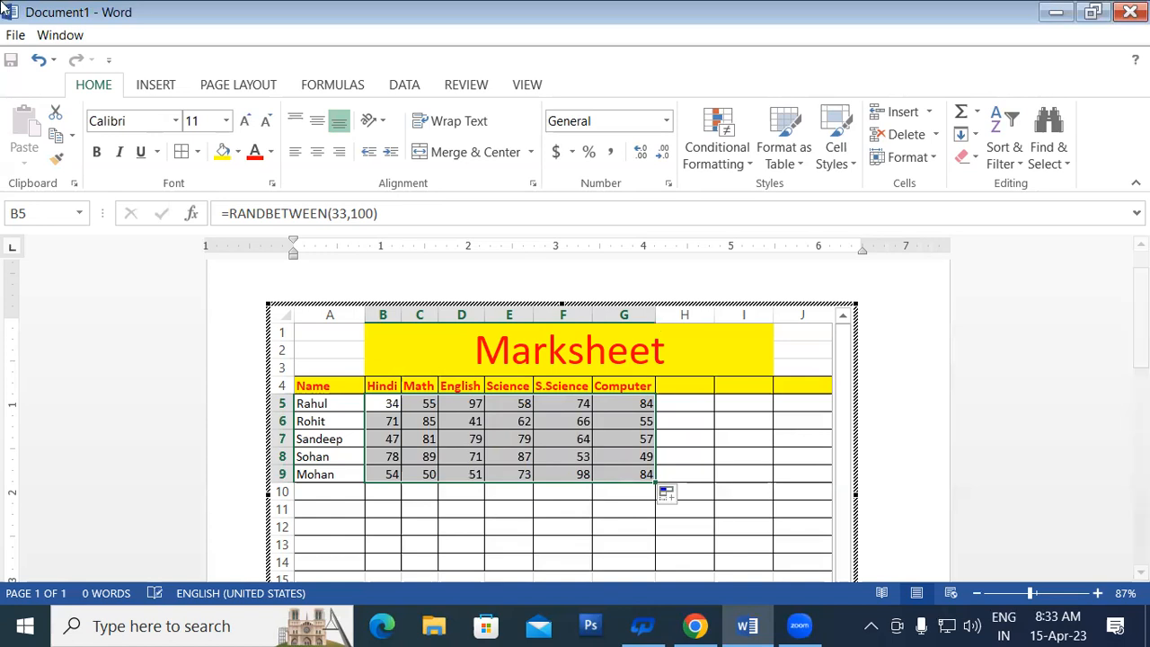
left_click(567, 508)
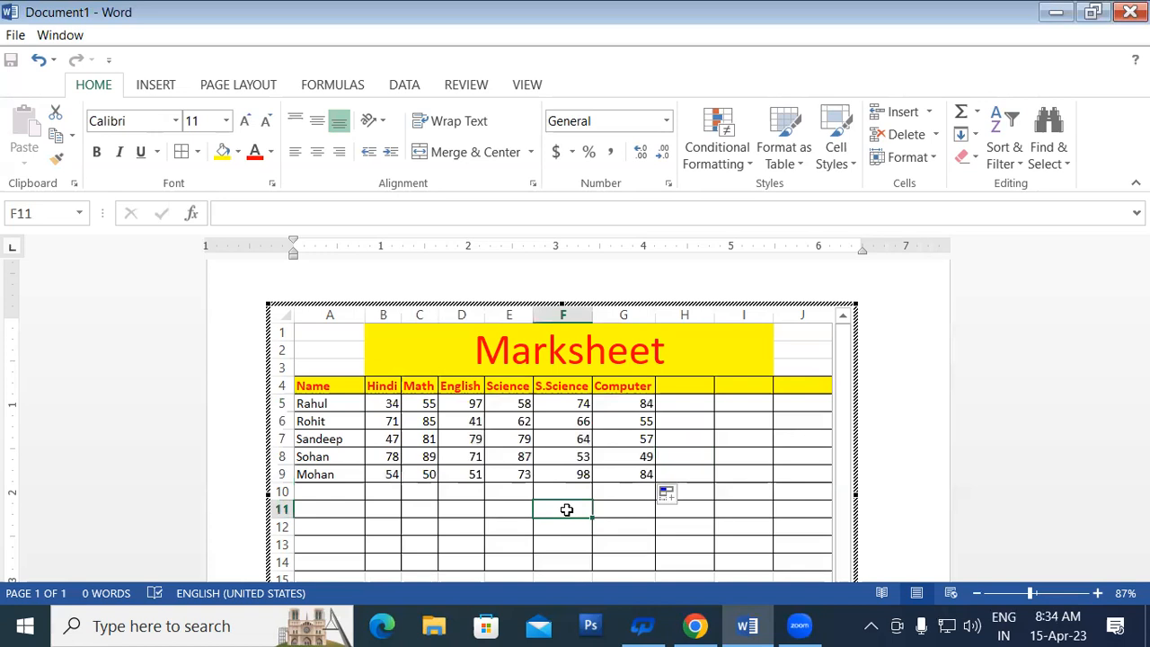
Step: Enter test value 52 in F11, then delete it, making the random marks recalculate
type("52")
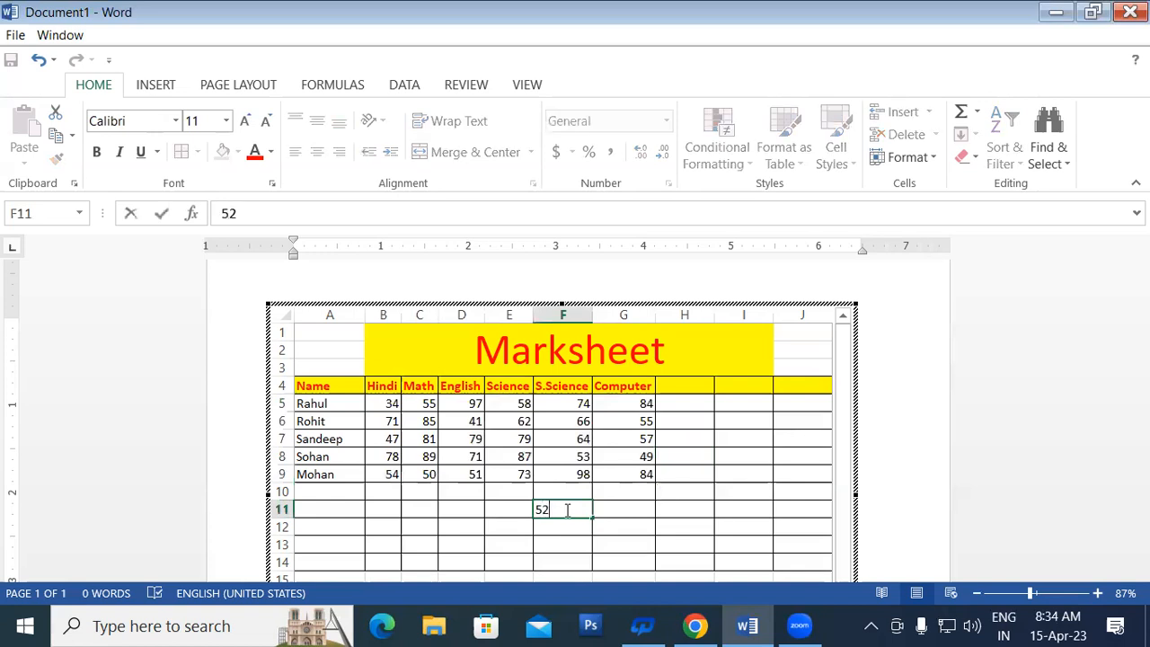
key("Return")
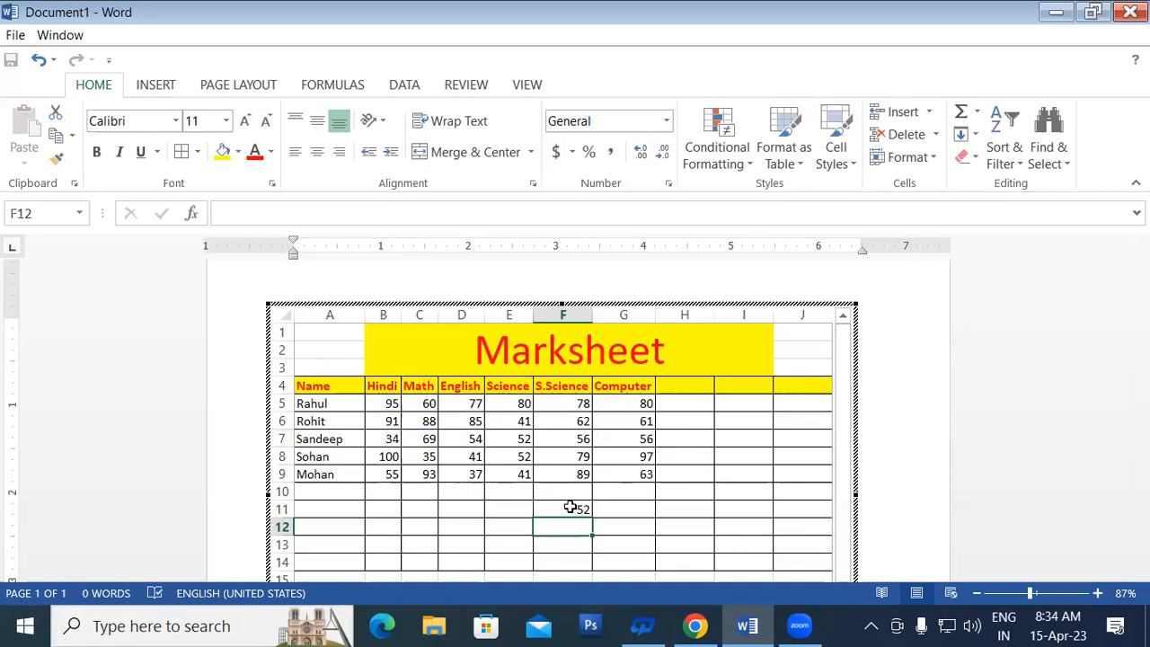
left_click(570, 508)
key("Delete")
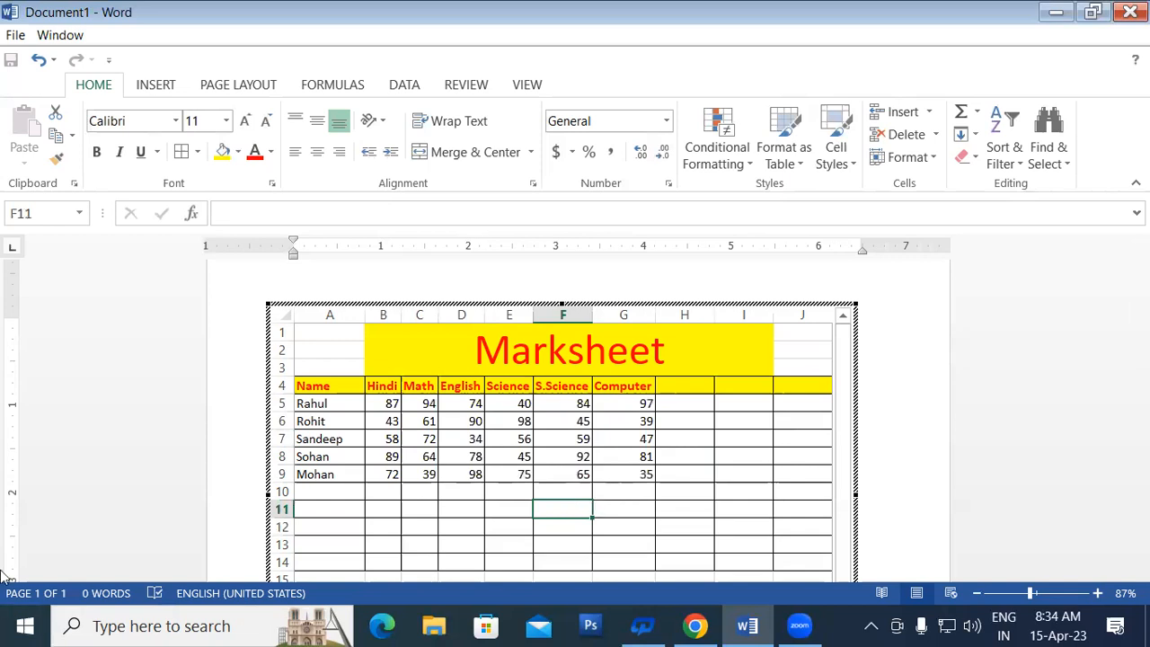
Step: Copy the marks B5:G9 and paste them back as values to freeze them
left_click_drag(385, 410, 624, 472)
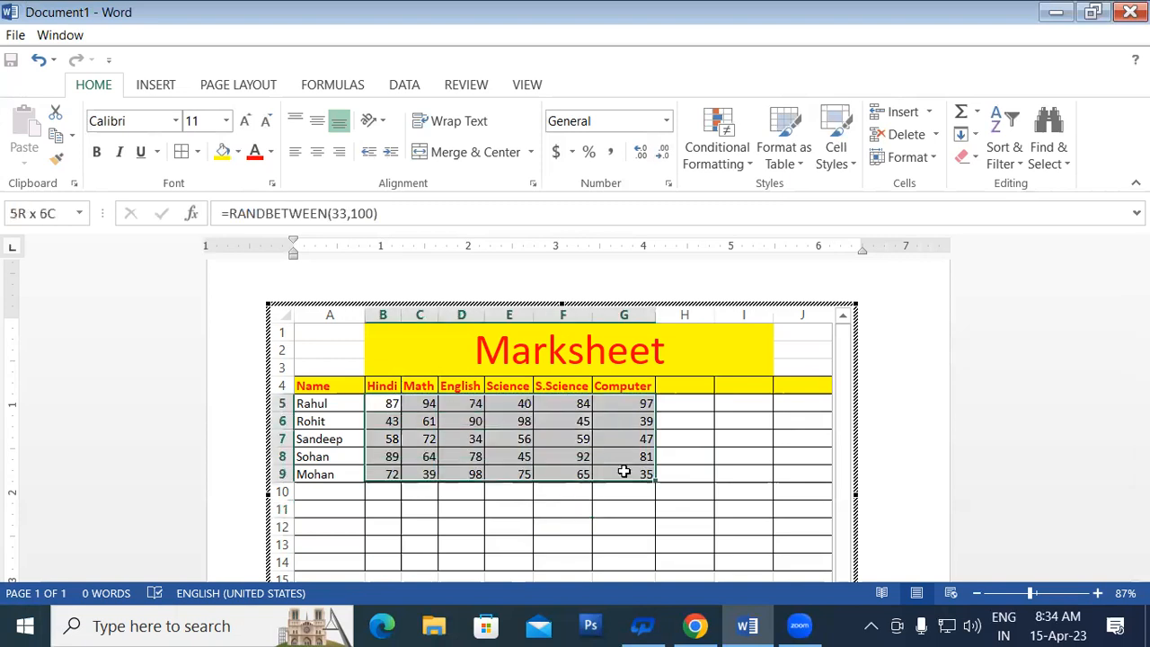
right_click(571, 409)
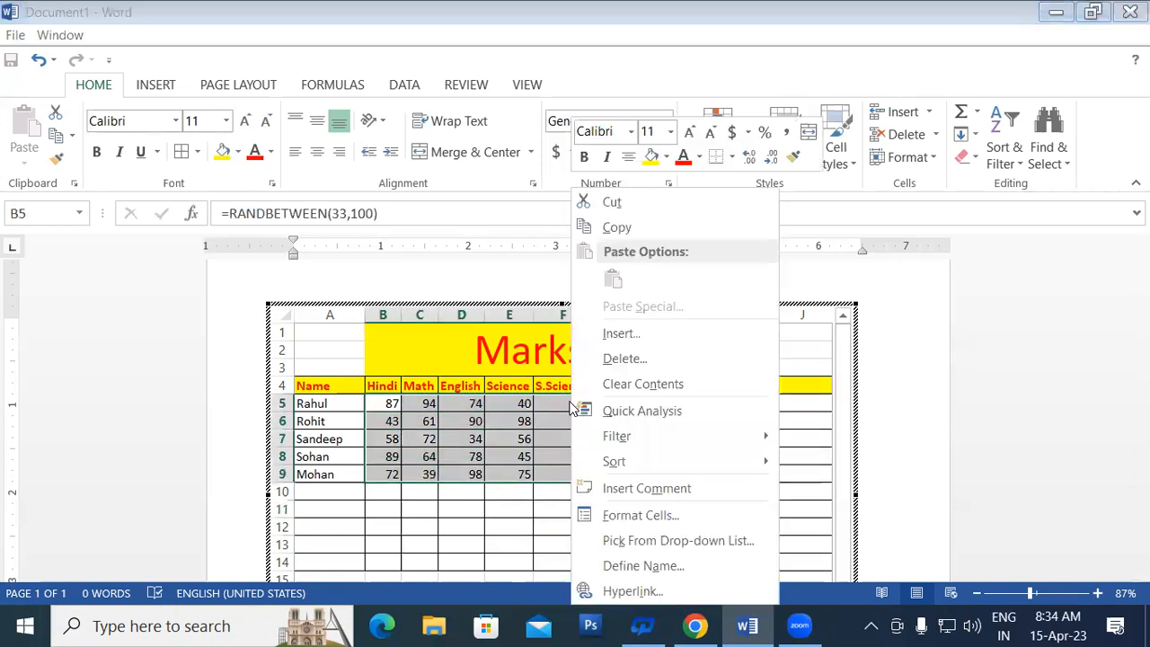
left_click(607, 229)
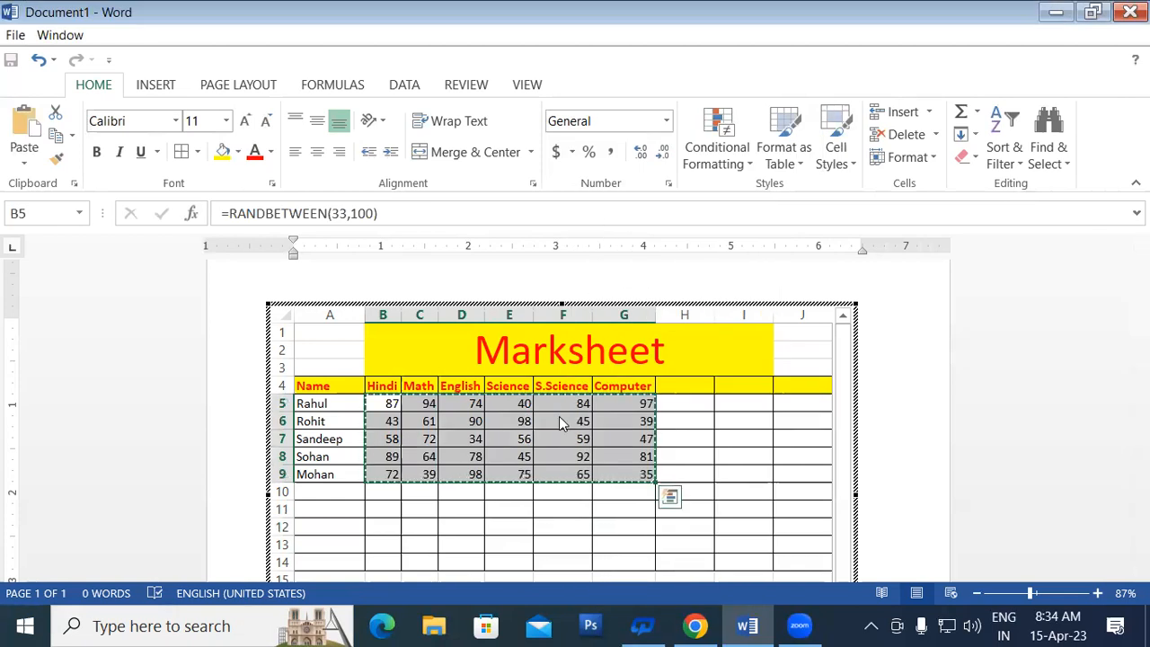
right_click(559, 416)
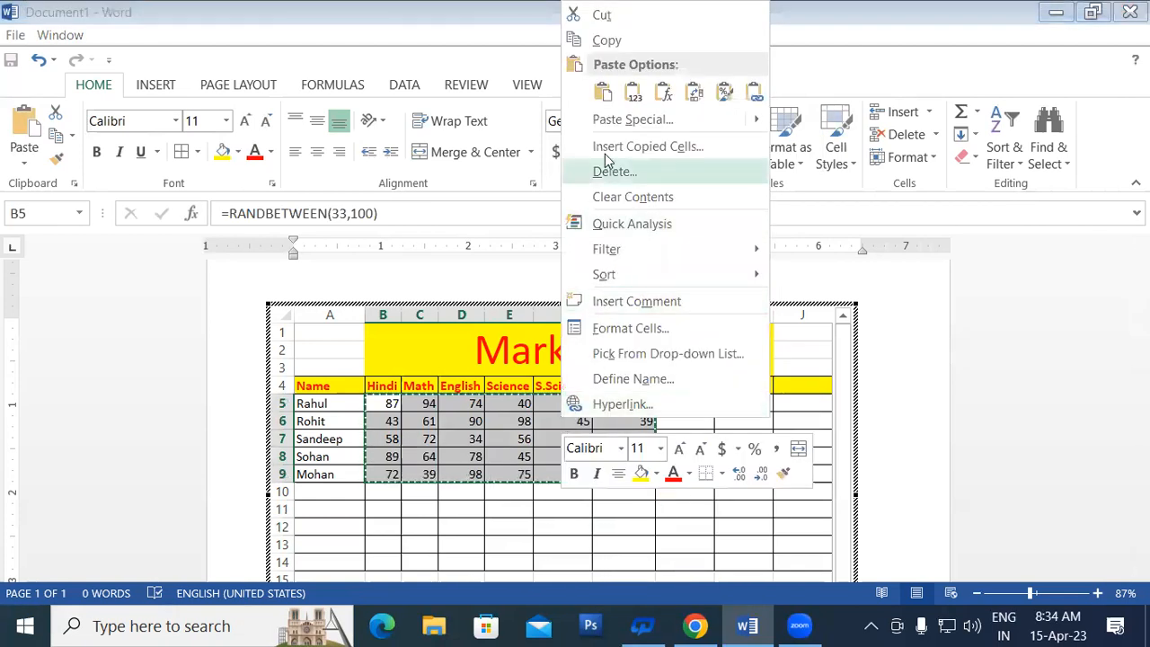
left_click(634, 94)
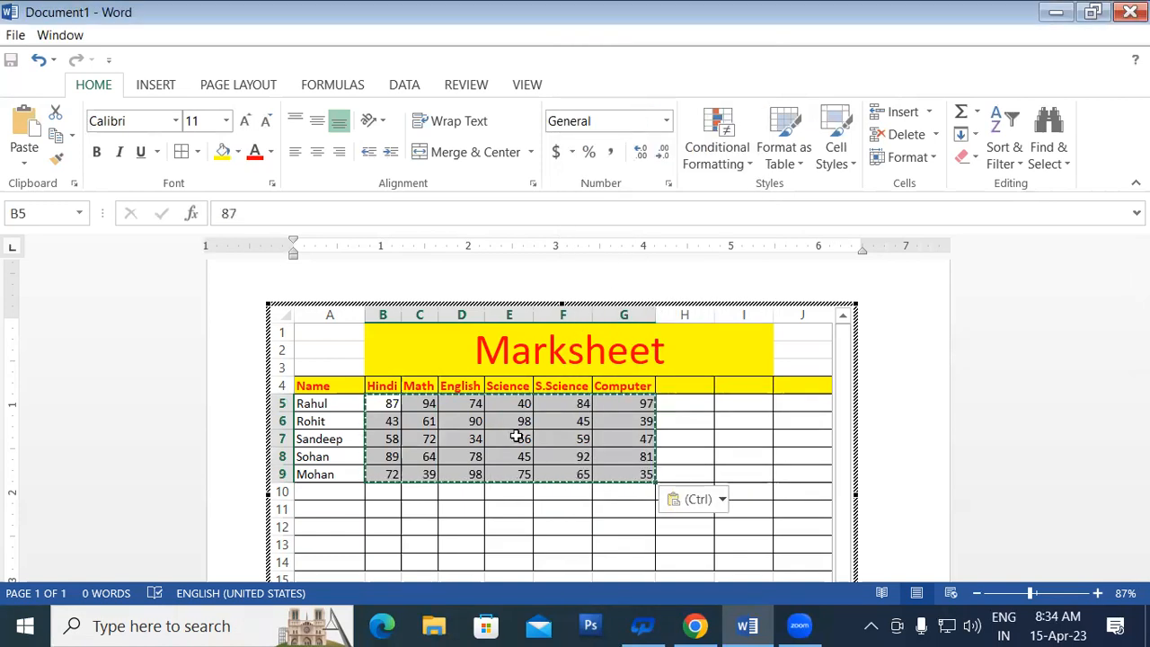
Step: Enter the test value 52 in cell E11
left_click(517, 510)
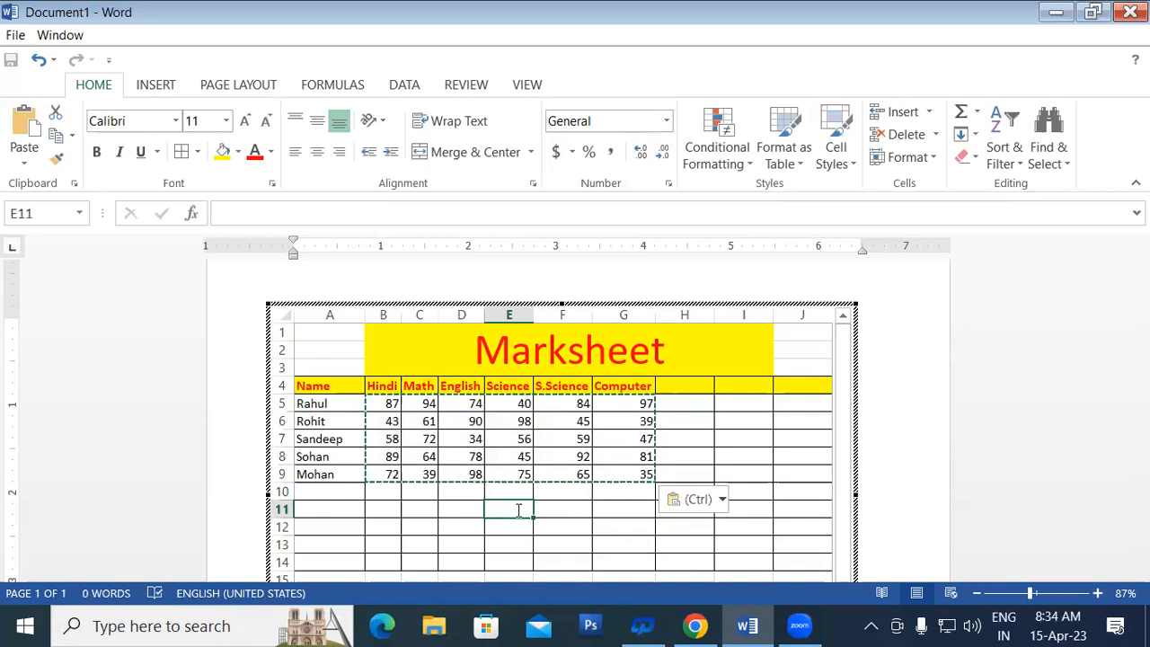
type("52")
key("Return")
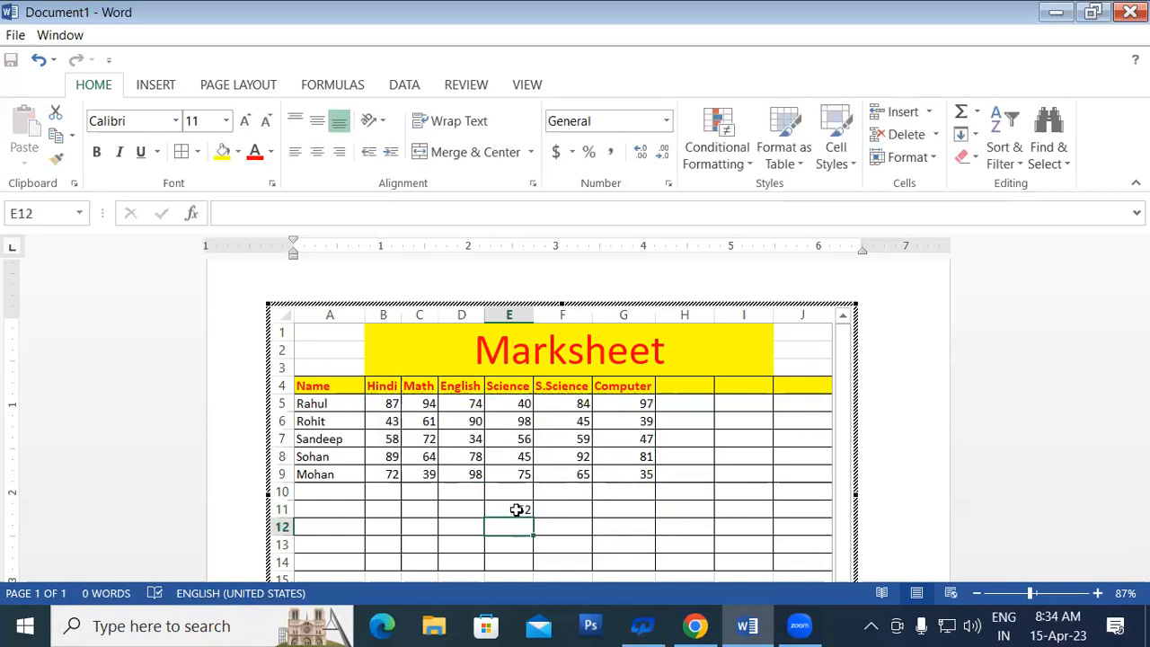
Step: Delete the test value 52 from cell E11
left_click(516, 510)
key("Delete")
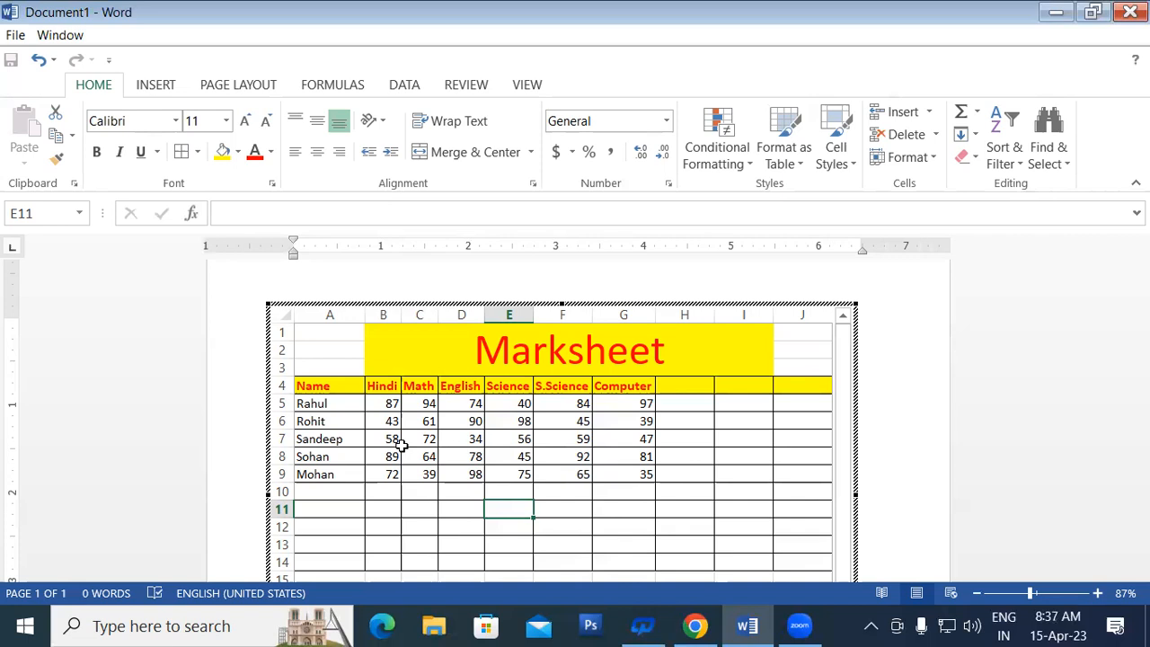
Step: Add the heading T.Number in H4 and widen column H to fit it
left_click(672, 384)
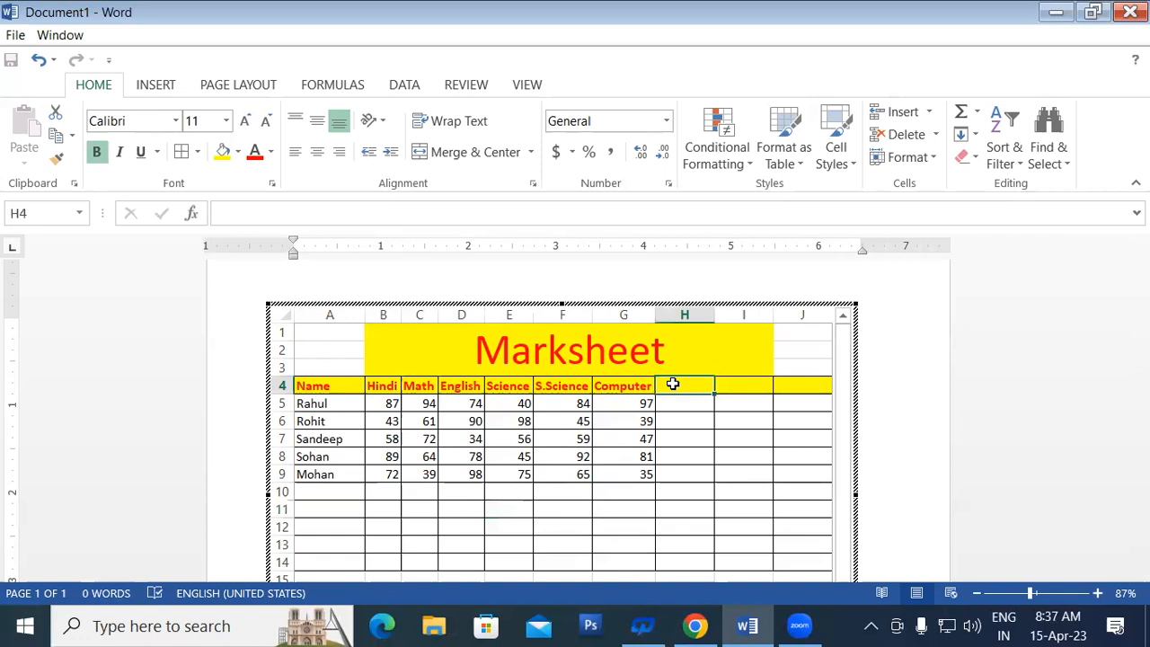
type("T")
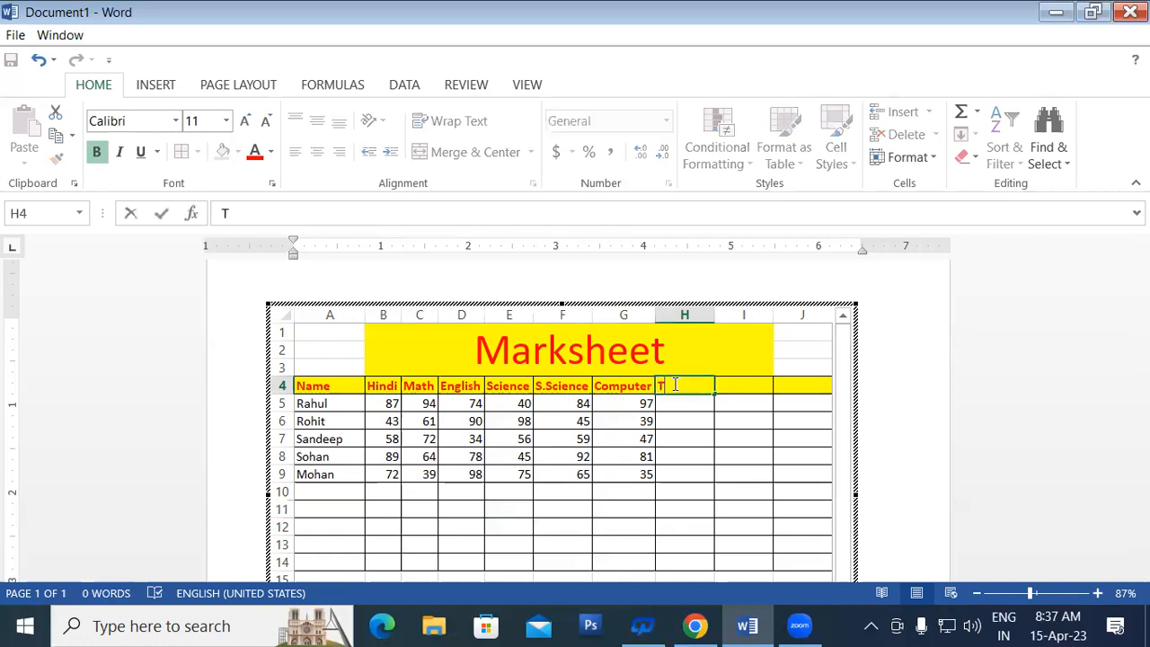
type(".No")
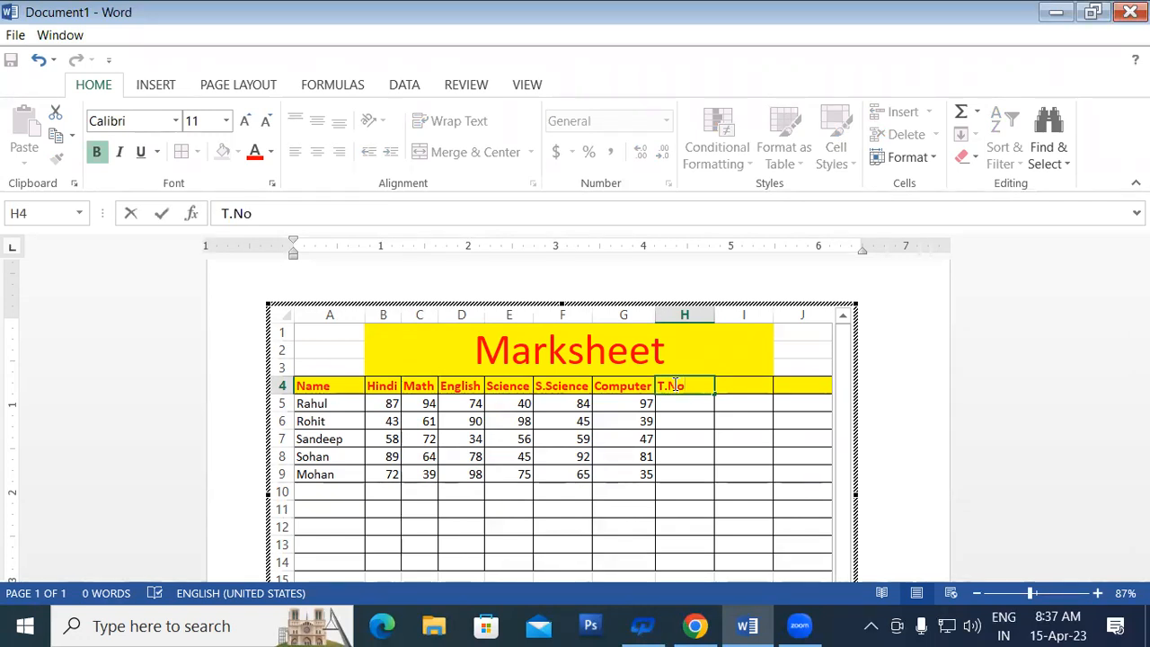
key("BackSpace")
type("umber")
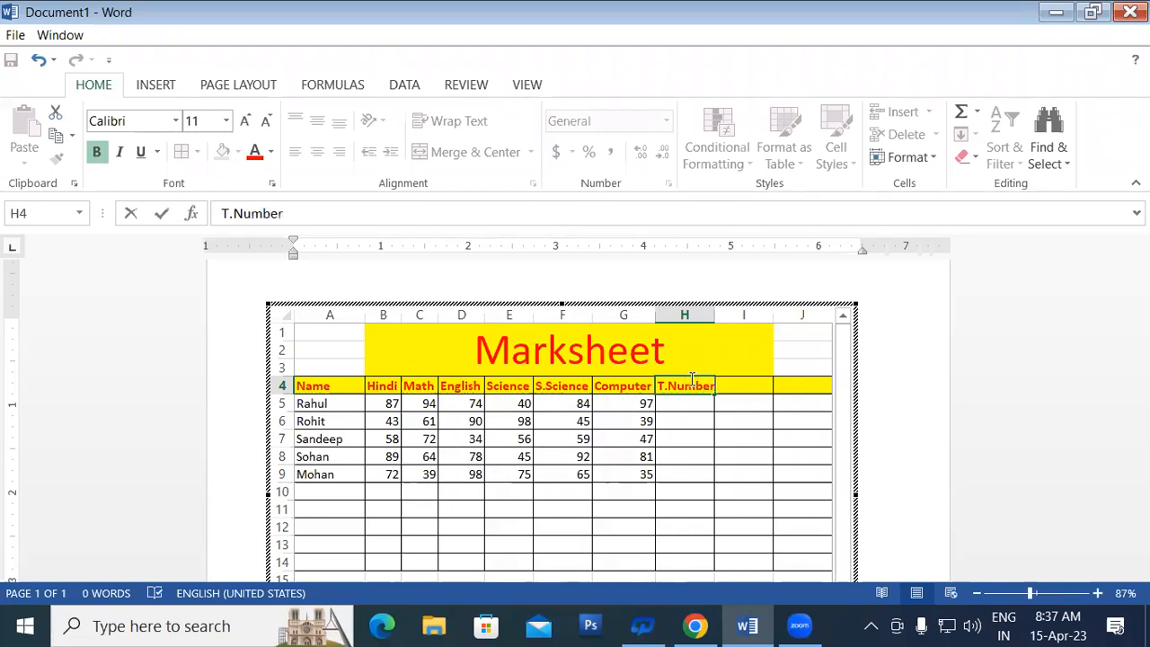
left_click(679, 436)
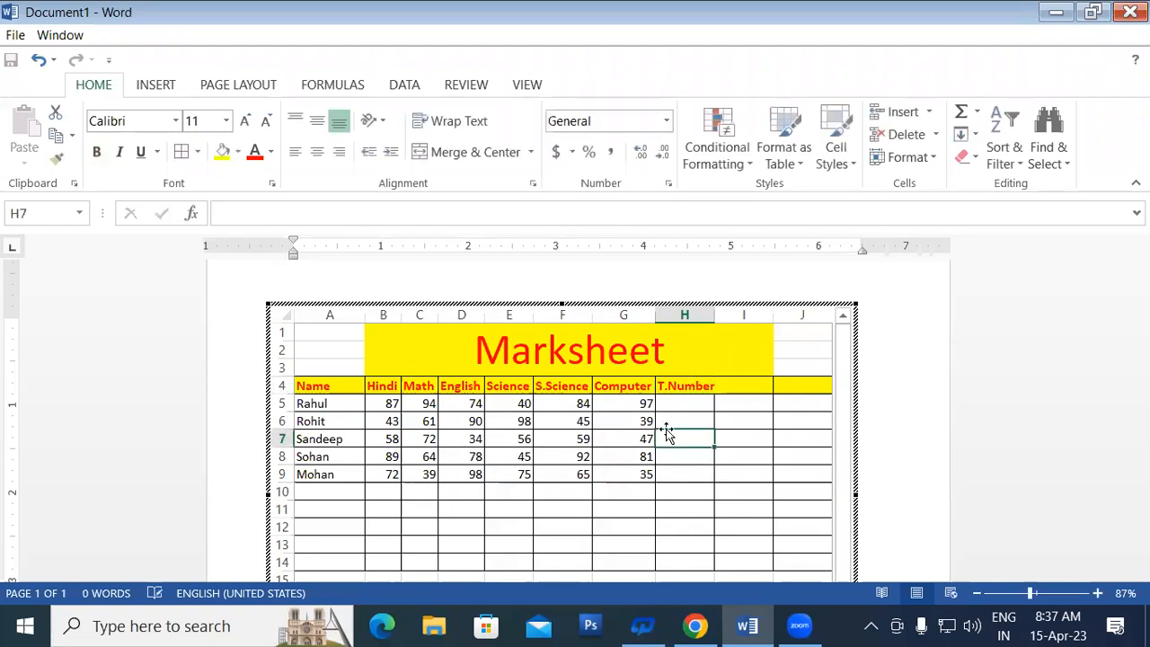
left_click_drag(717, 310, 722, 310)
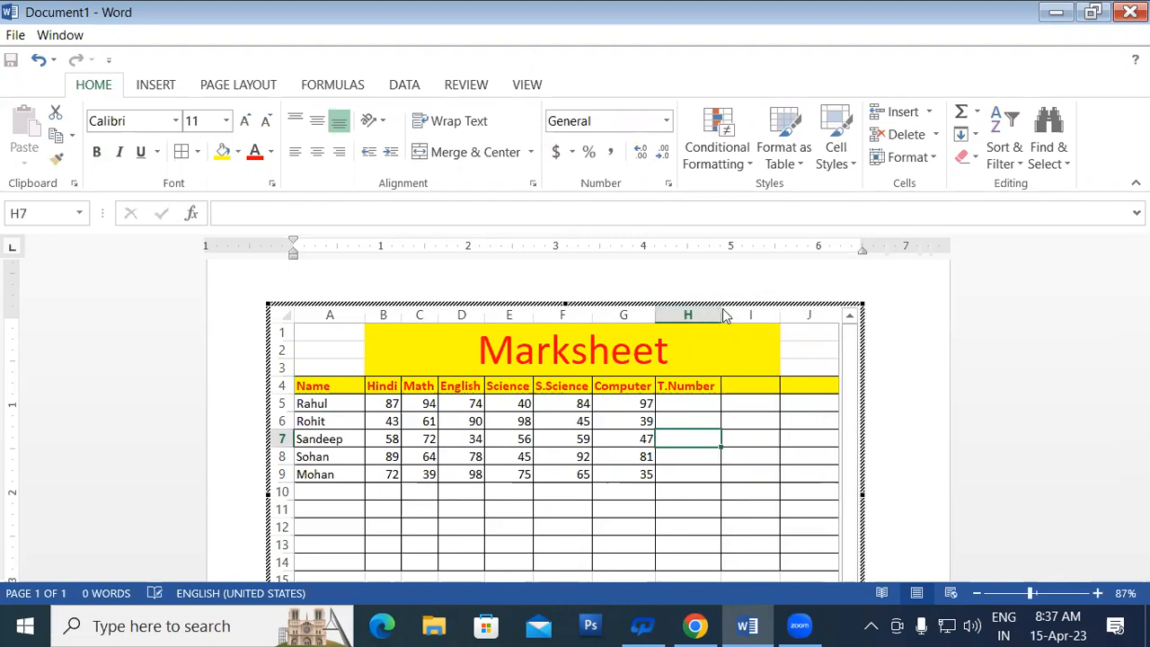
Step: Narrow column A slightly
left_click(691, 405)
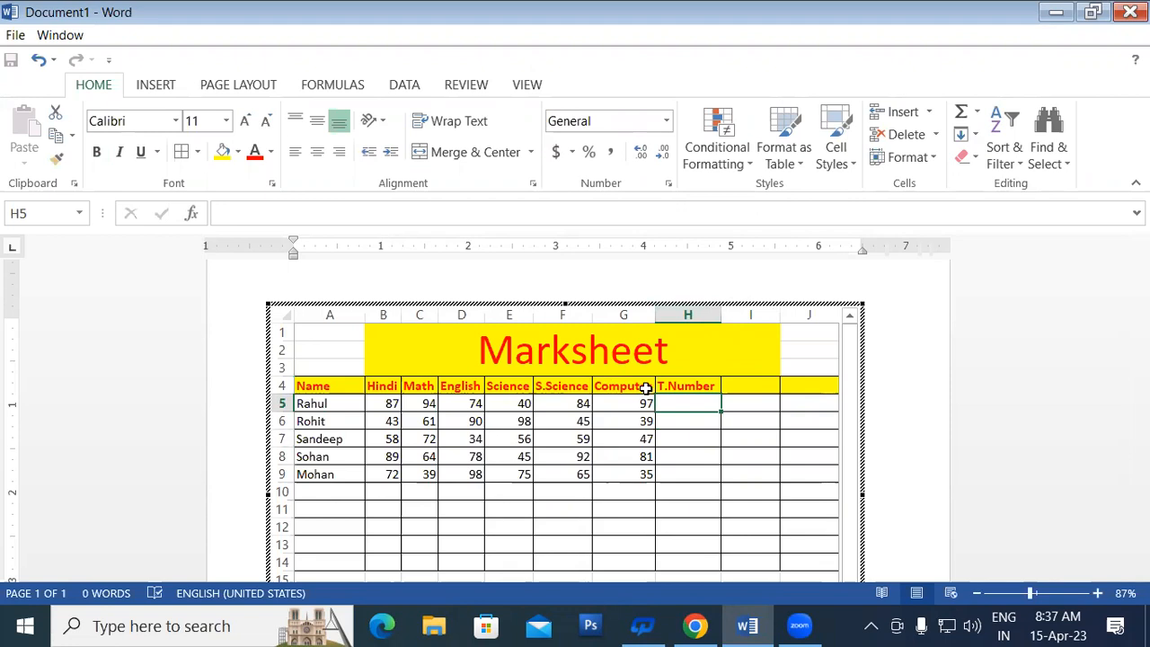
left_click_drag(363, 316, 342, 332)
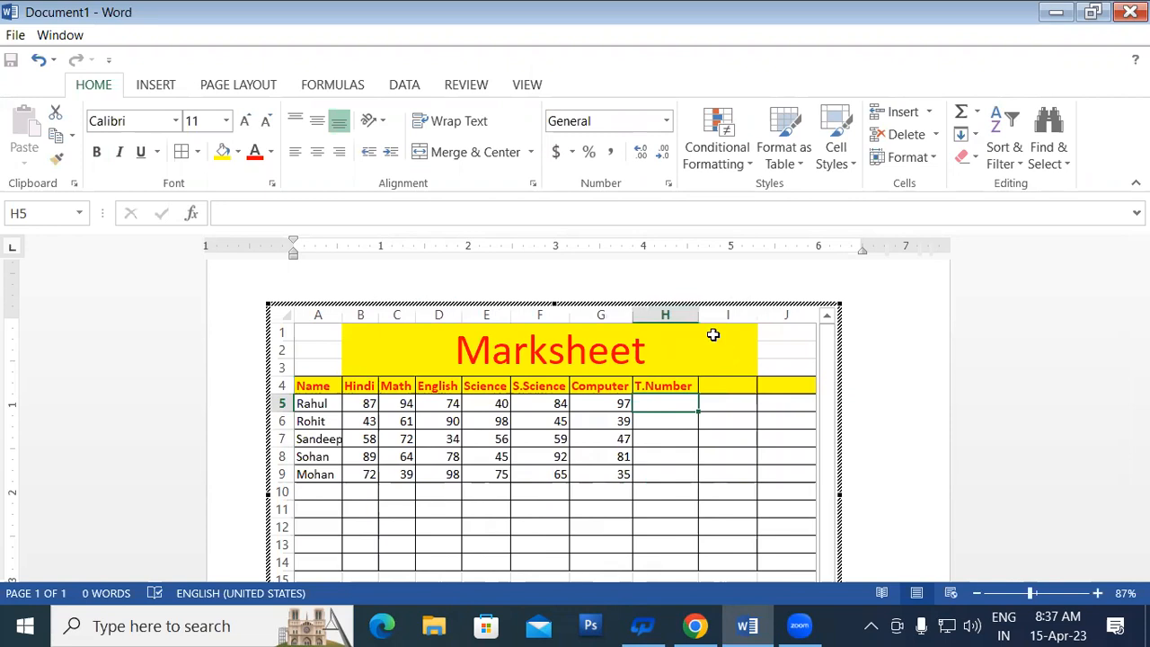
left_click(657, 472)
Step: Enter =SUM(B5:G5) in H5, giving the first student a total of 476
left_click(666, 405)
type("=")
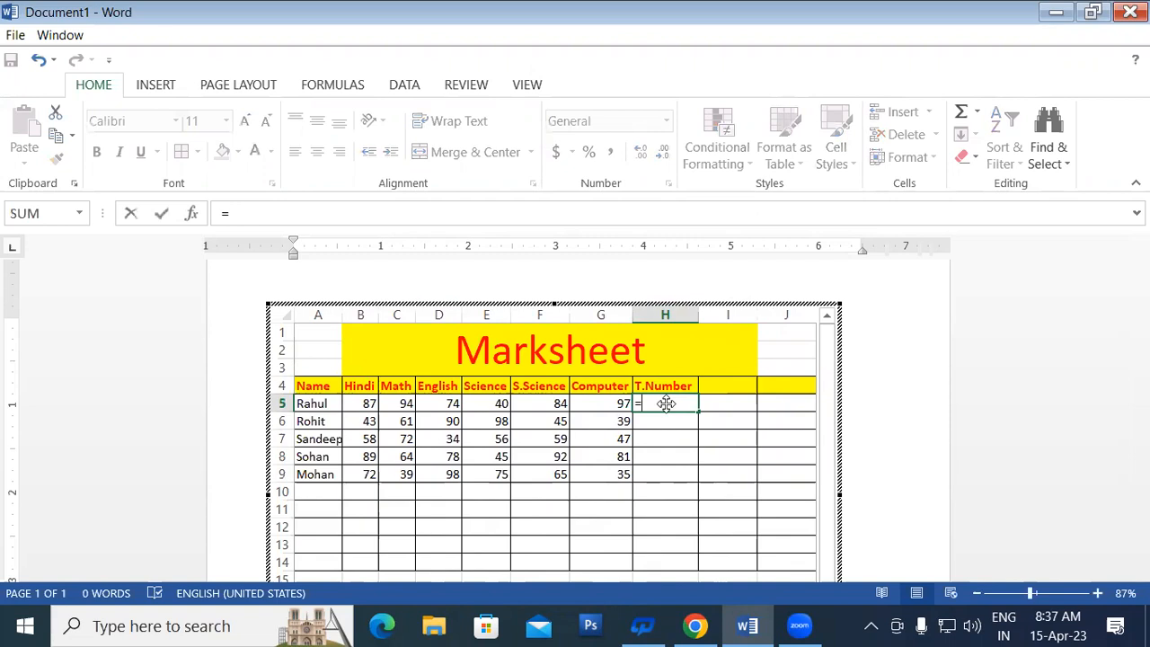
type("sum(")
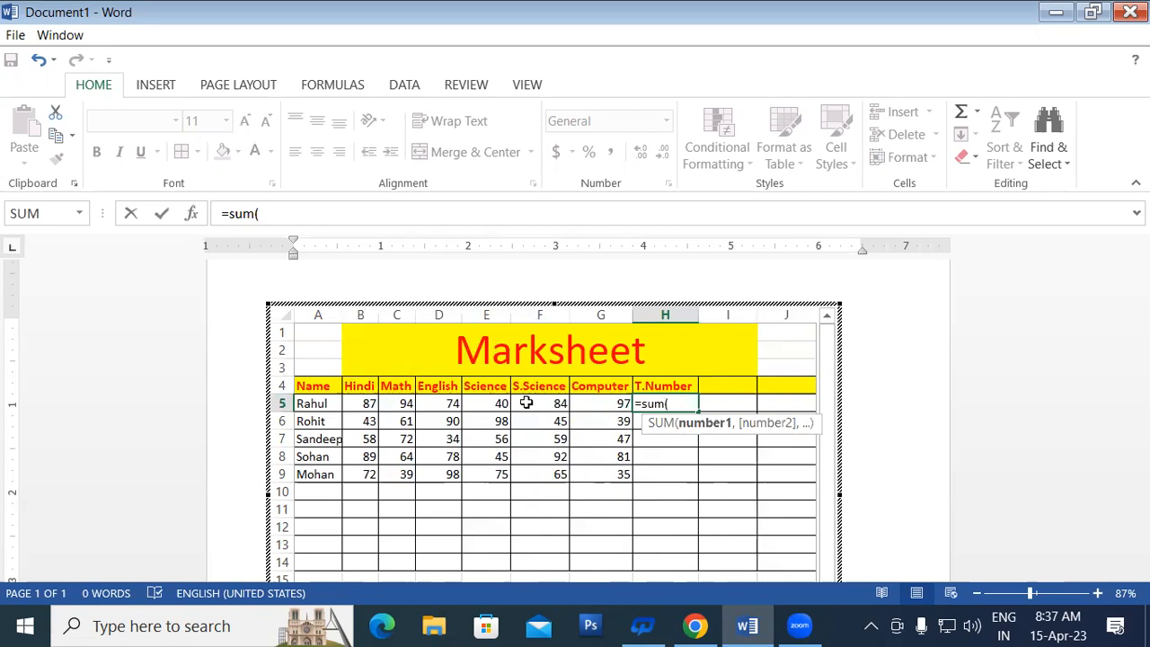
left_click(362, 404)
left_click_drag(361, 404, 598, 407)
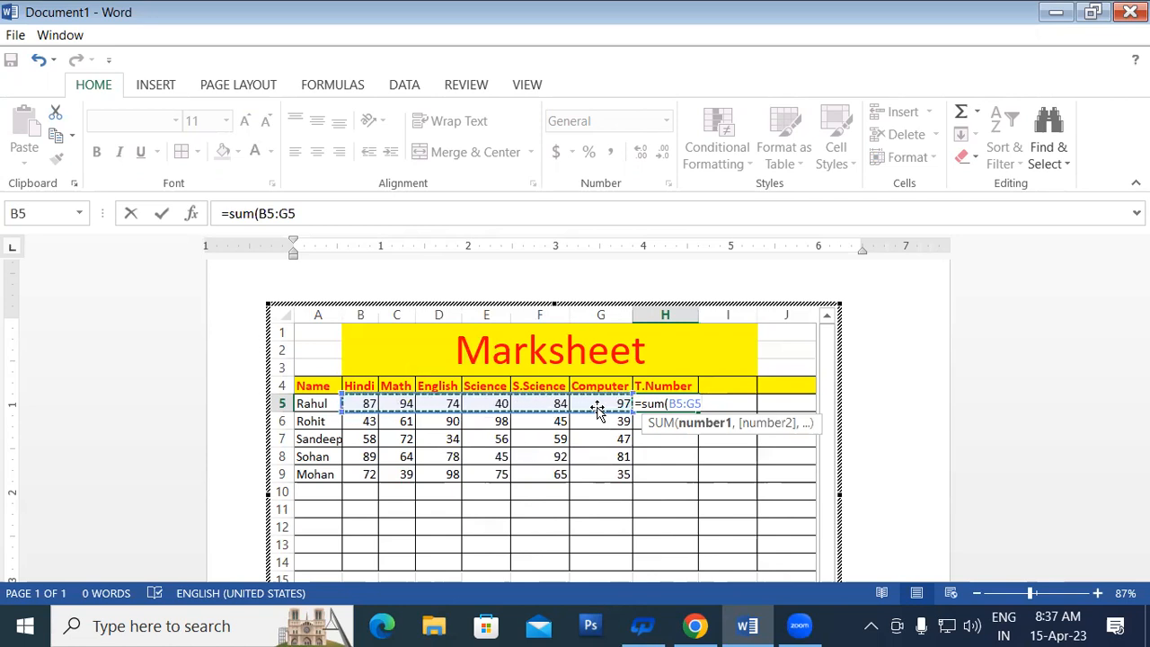
type(")")
key("Return")
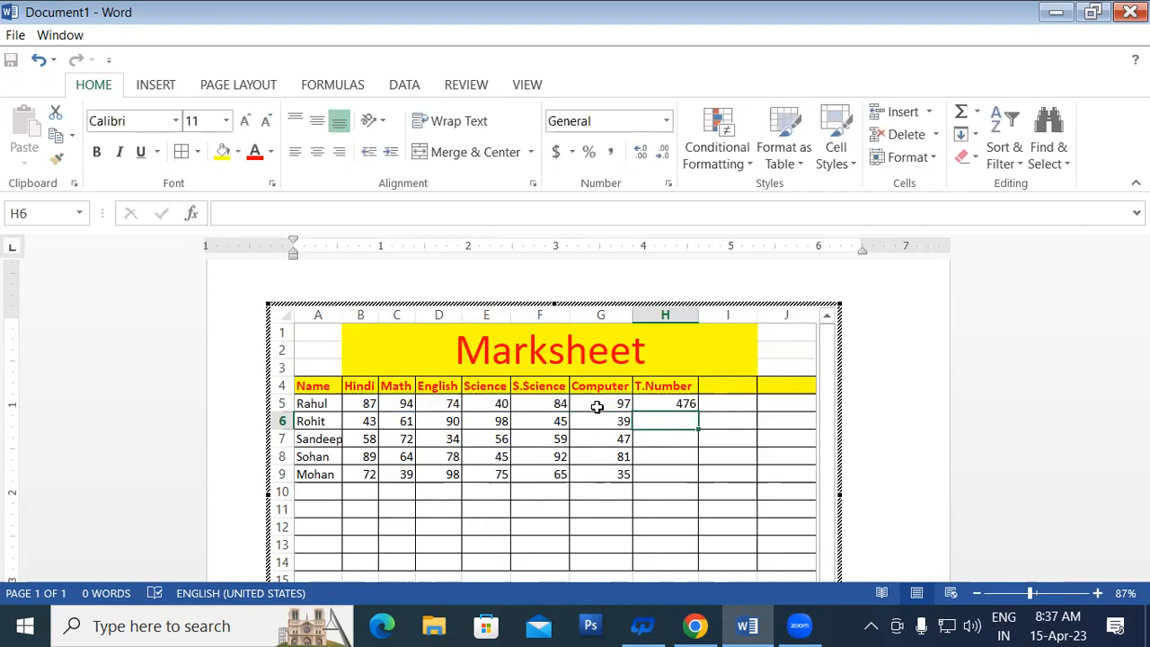
Step: Copy the H5 total down to H9 and change the Science mark in E5 to 60
left_click(656, 401)
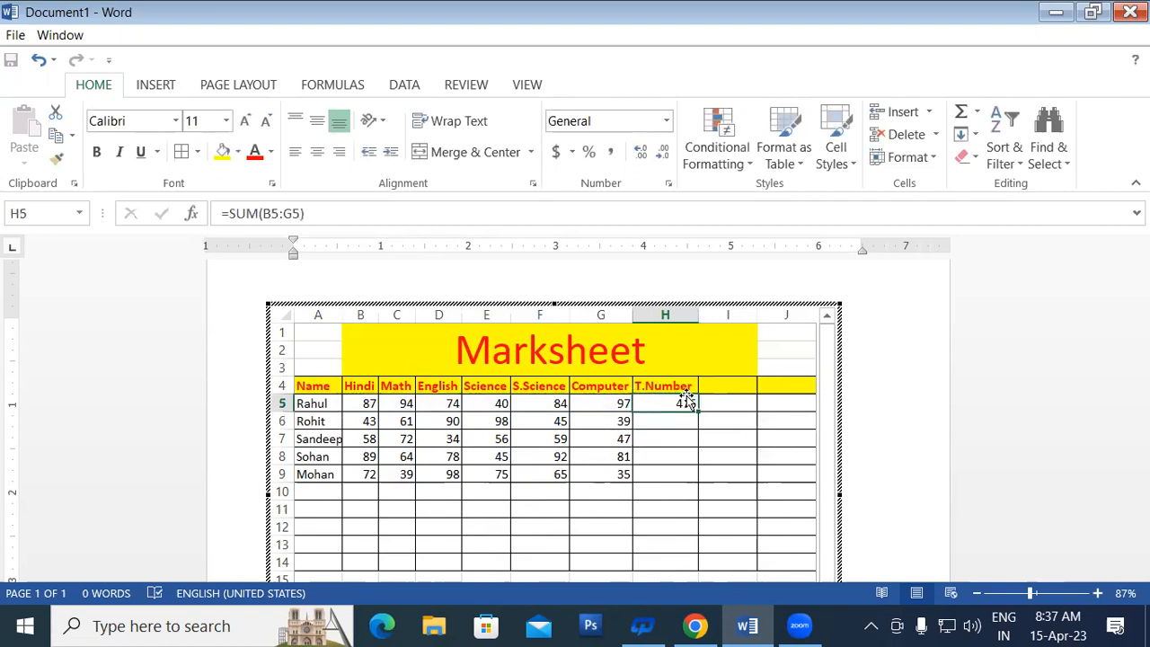
left_click_drag(699, 414, 710, 478)
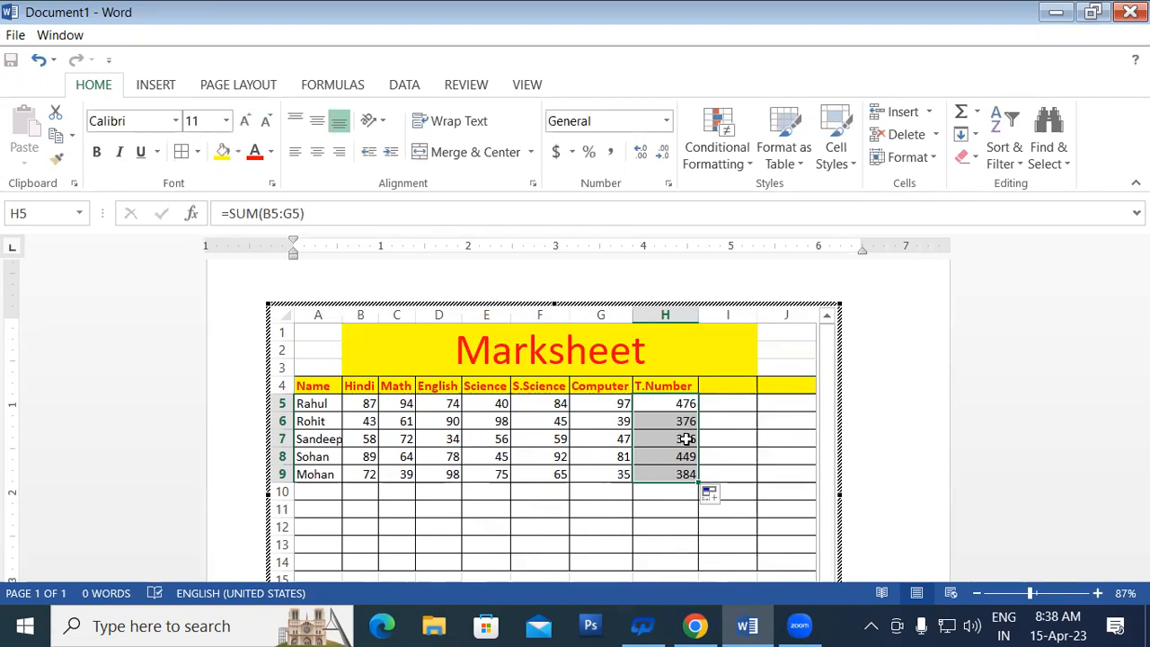
left_click(493, 404)
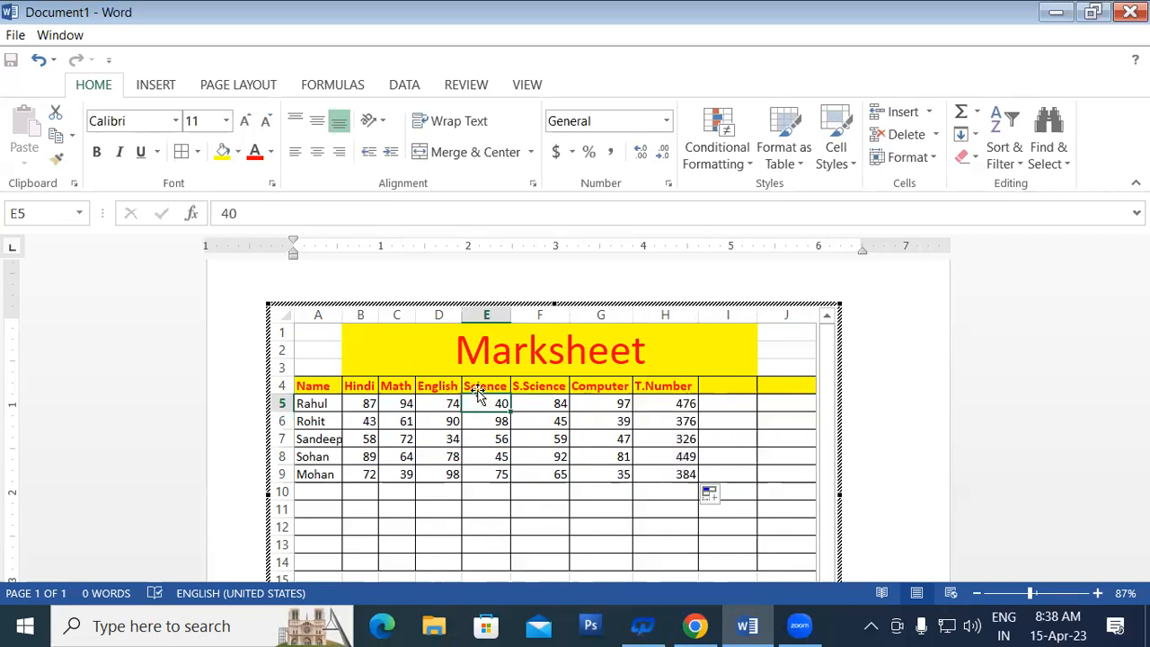
type("60")
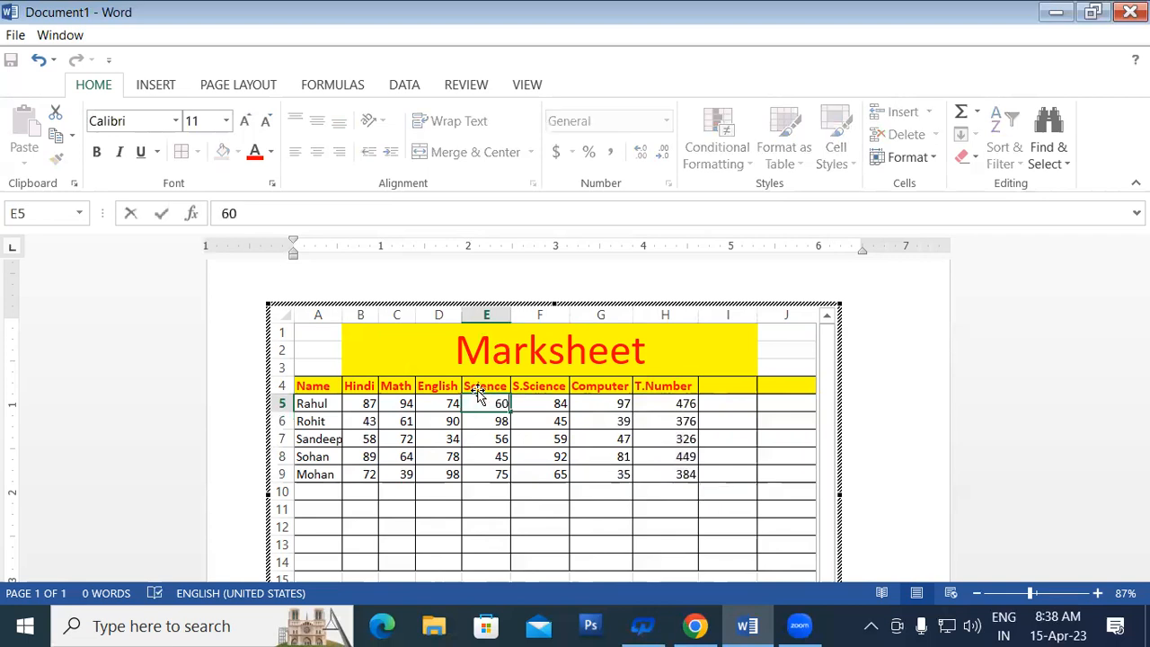
key("Return")
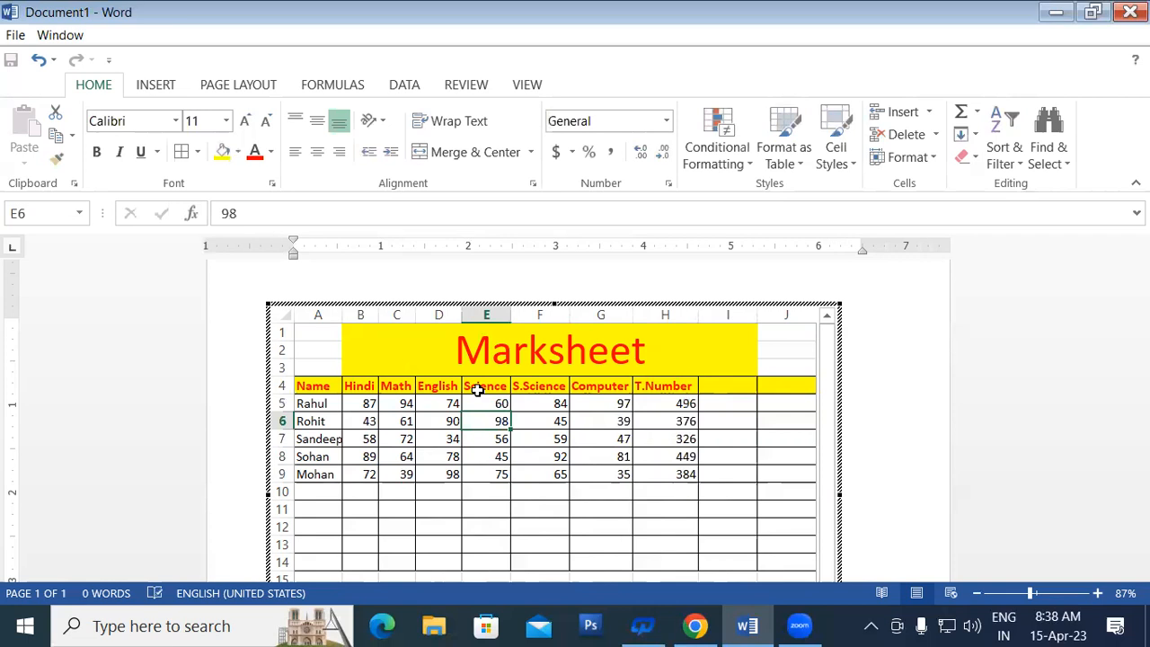
left_click(666, 405)
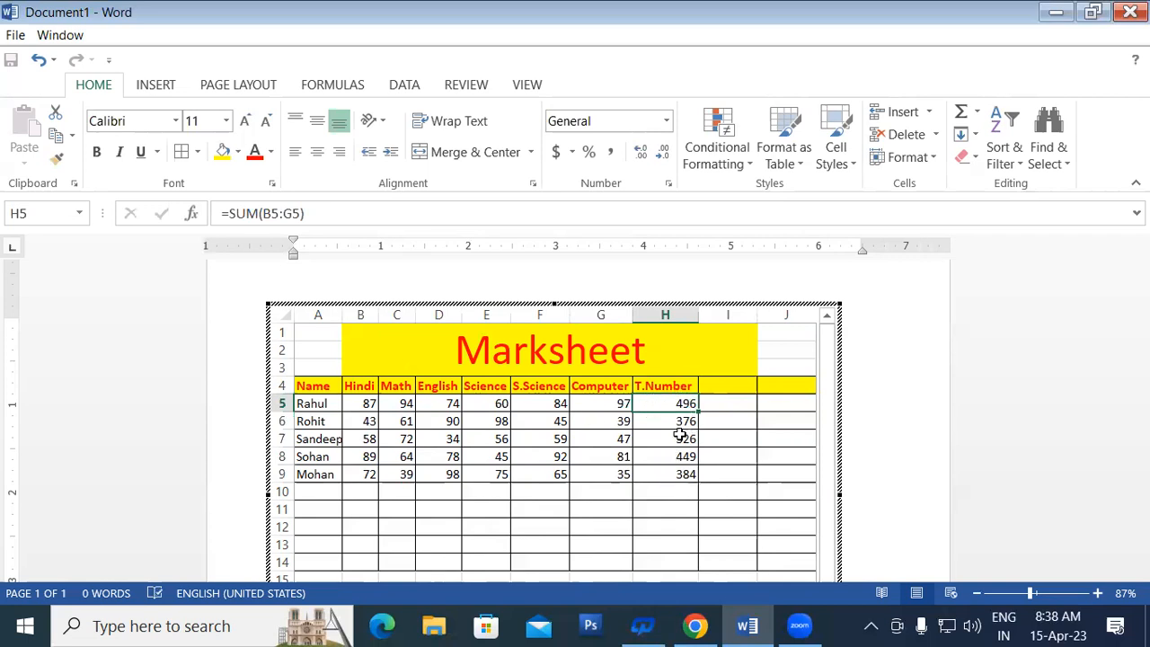
Step: Change the Hindi mark in B6 to 80, then clear the totals in H5:H9
left_click(365, 417)
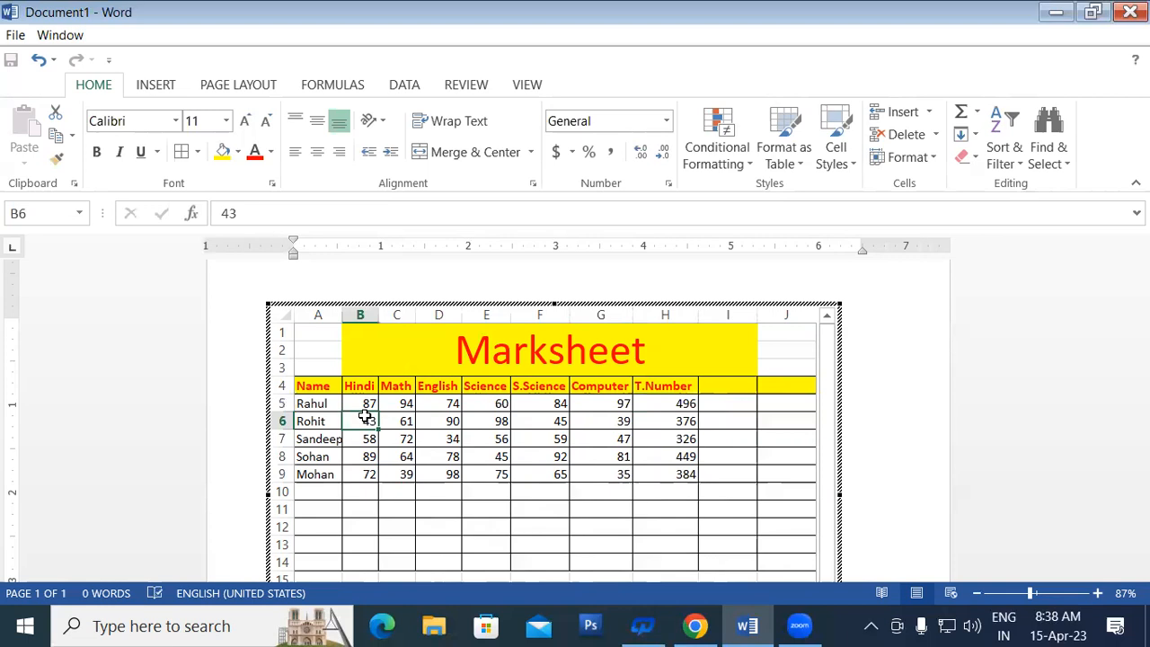
type("80")
key("Return")
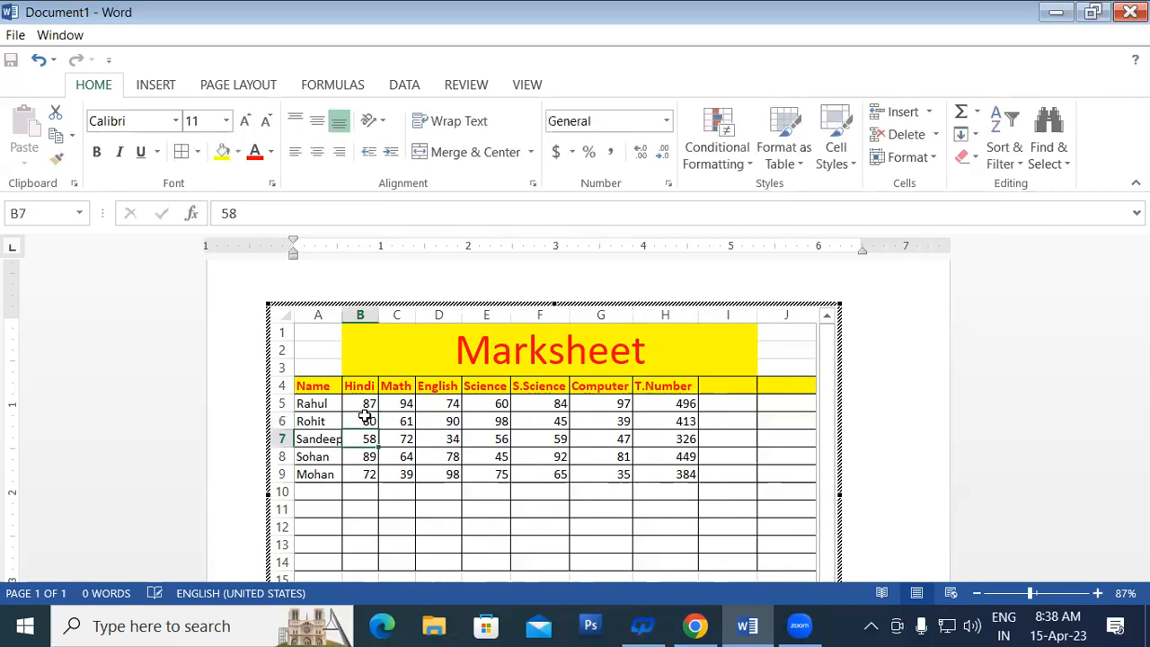
left_click(670, 423)
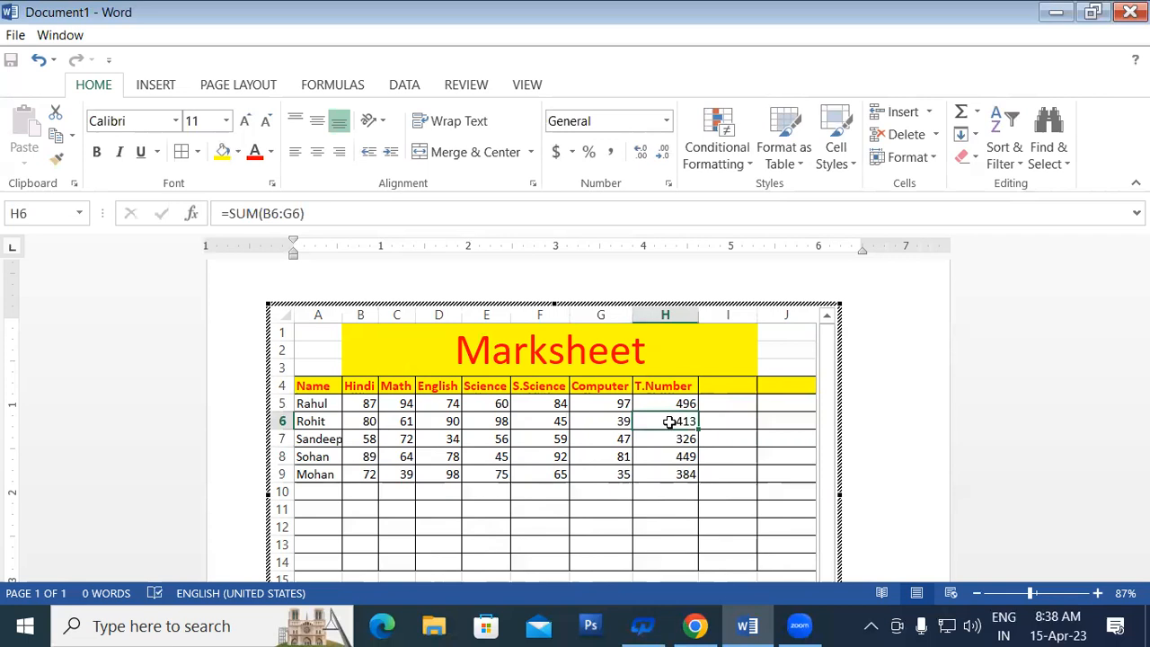
left_click_drag(671, 402, 673, 468)
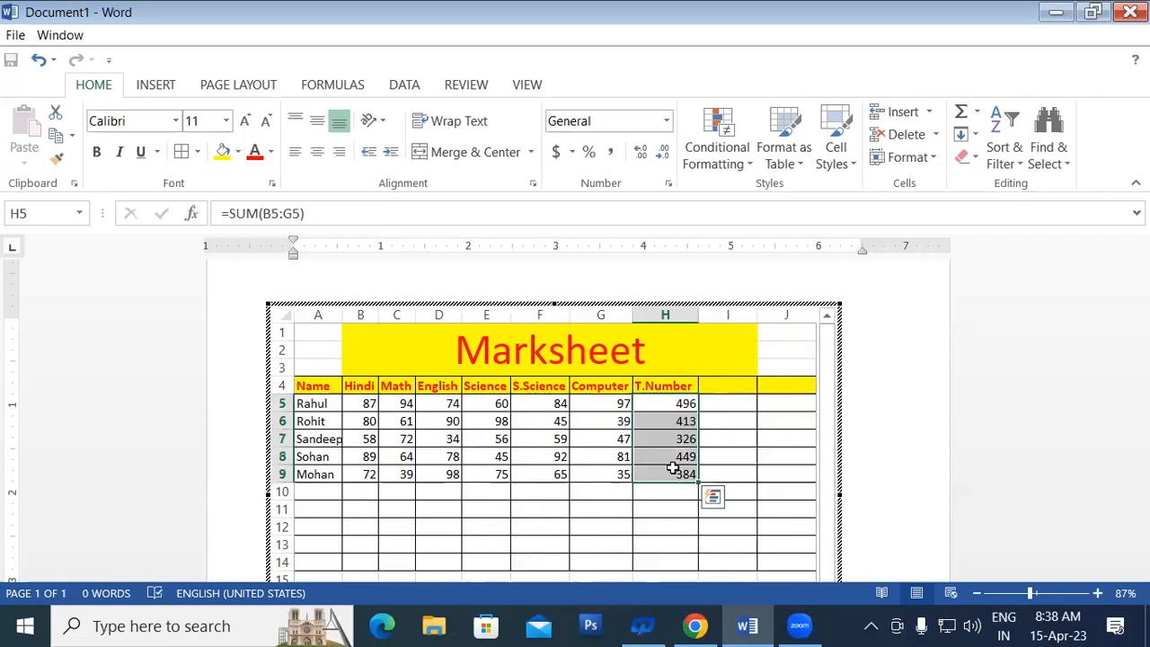
key("Delete")
Step: Enter =SUM(B5:G5) in H5 and fill it down to H9, giving totals 496, 413, 326, 449, 384
left_click(681, 399)
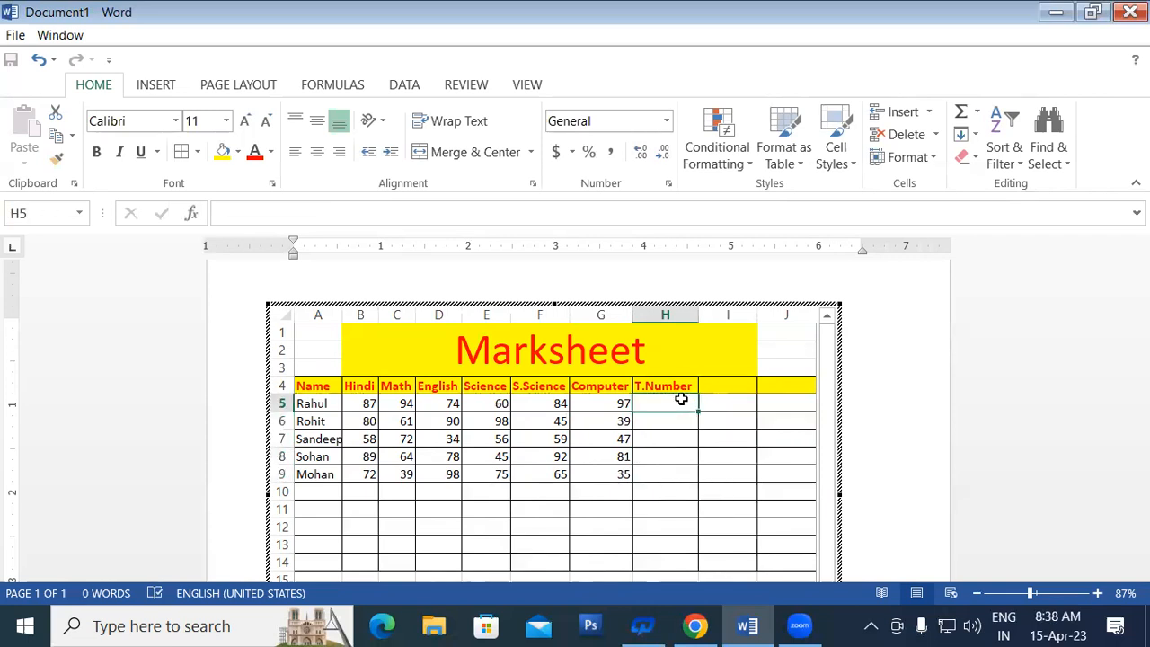
type("=")
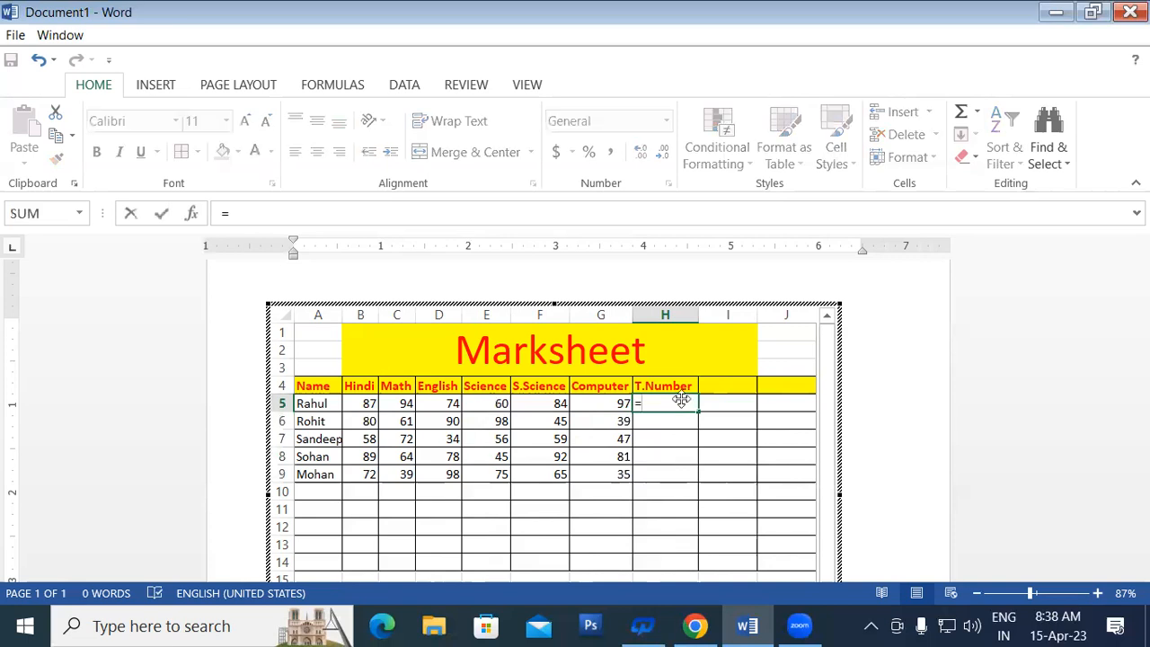
type("sum")
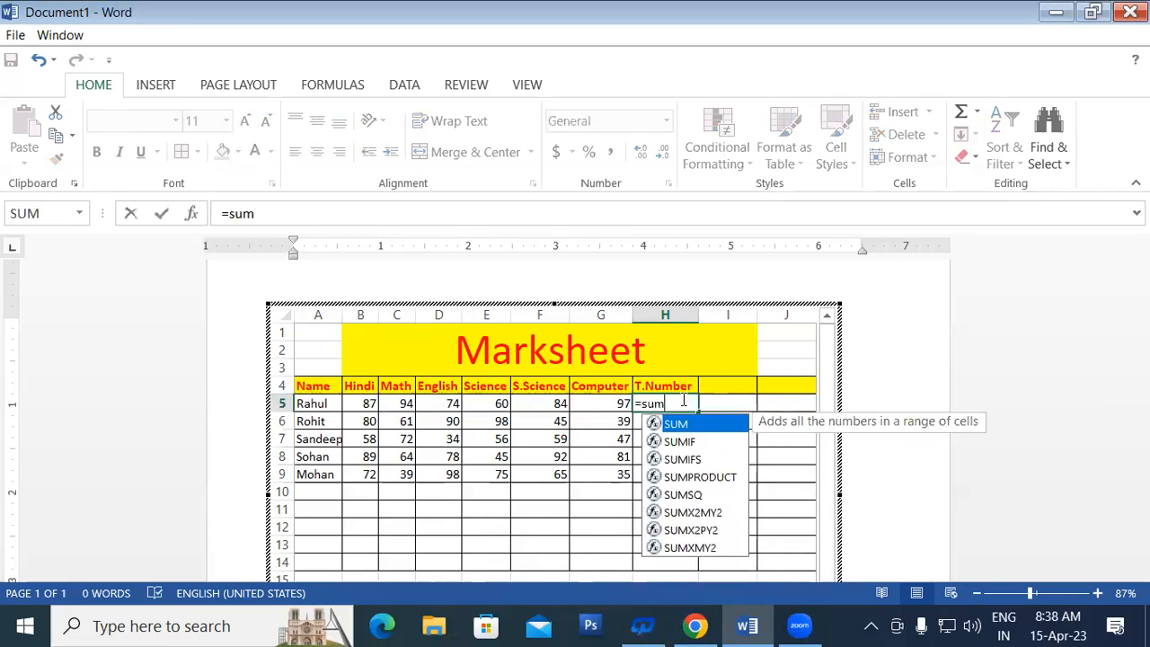
type("(")
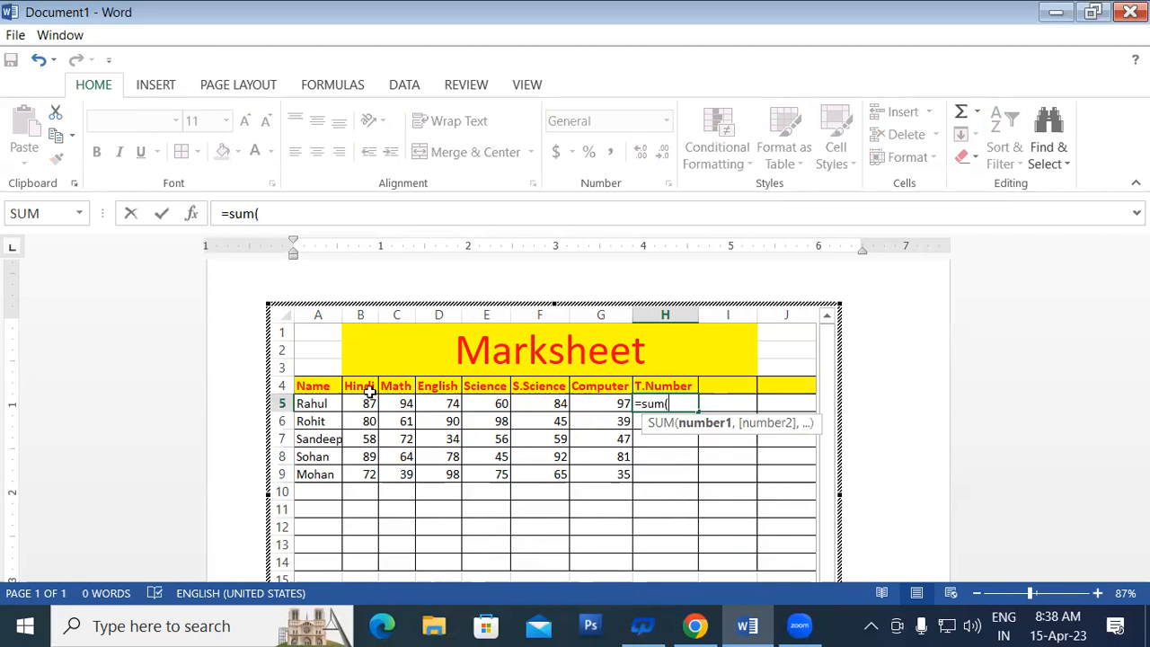
left_click_drag(358, 404, 592, 405)
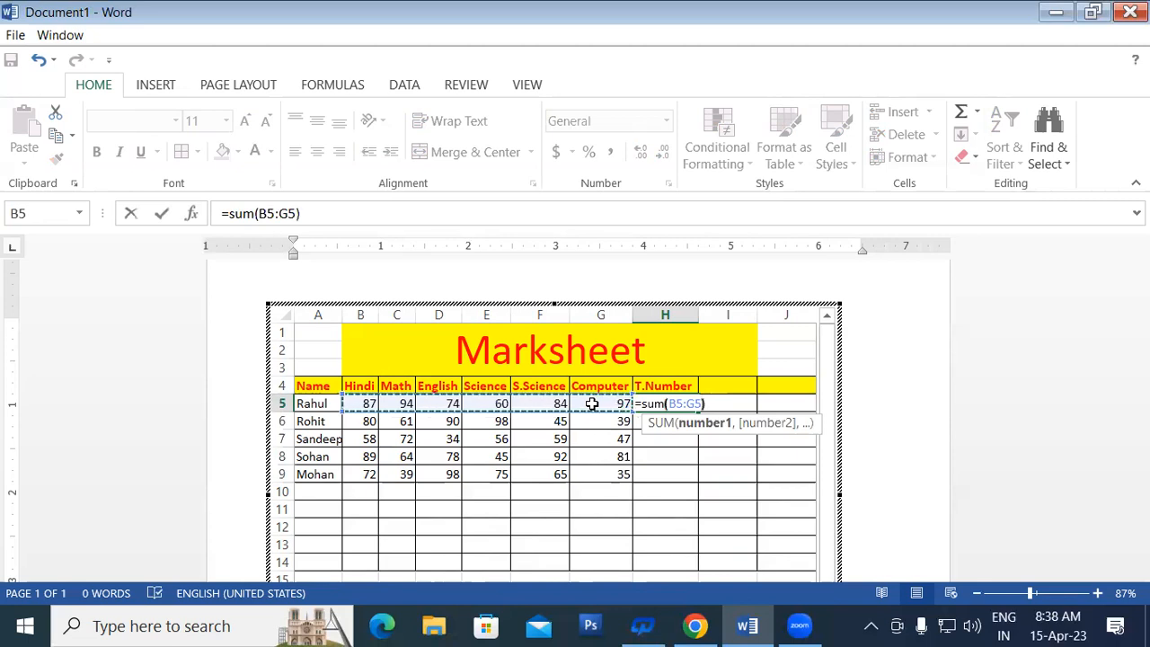
key("Return")
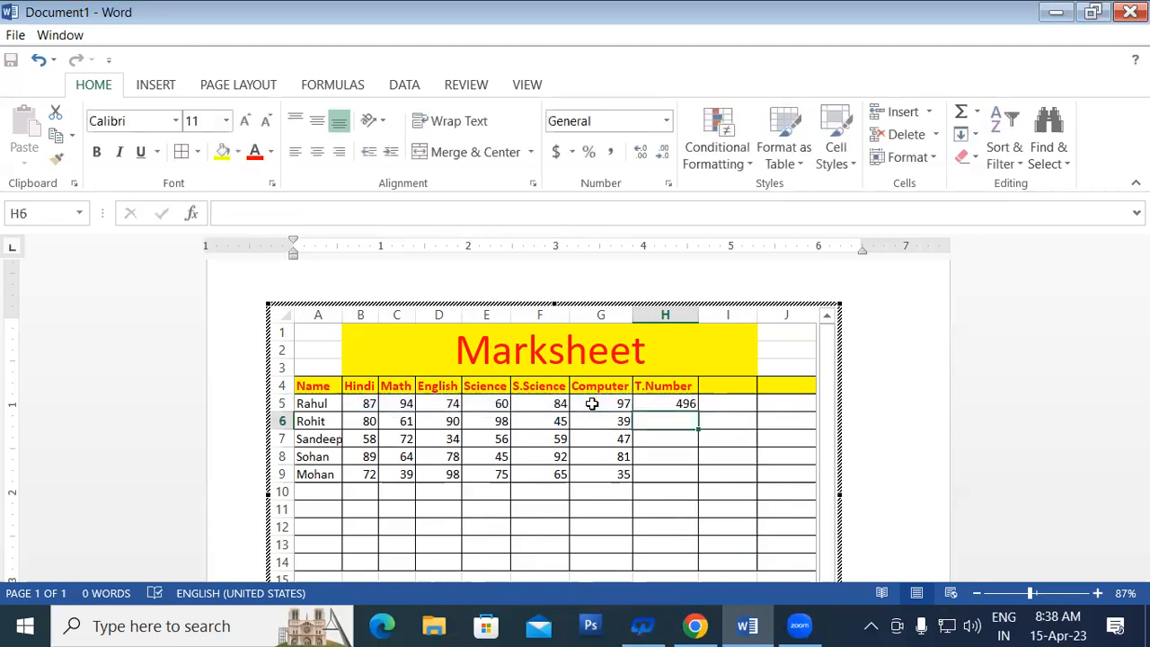
left_click(675, 402)
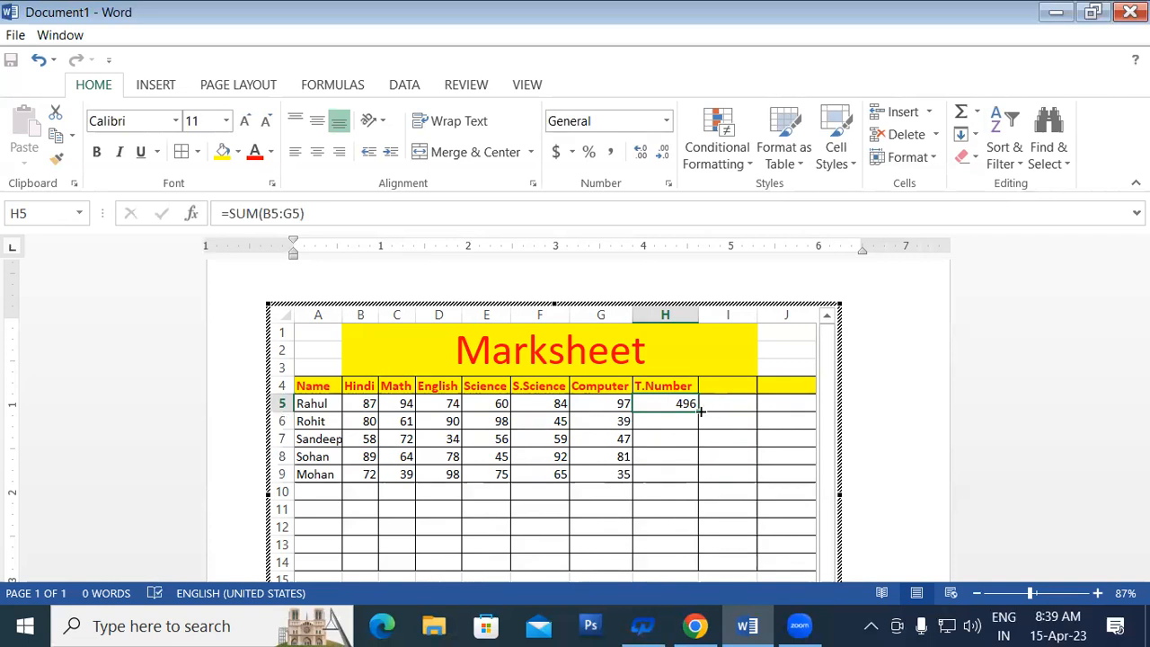
left_click_drag(701, 410, 709, 493)
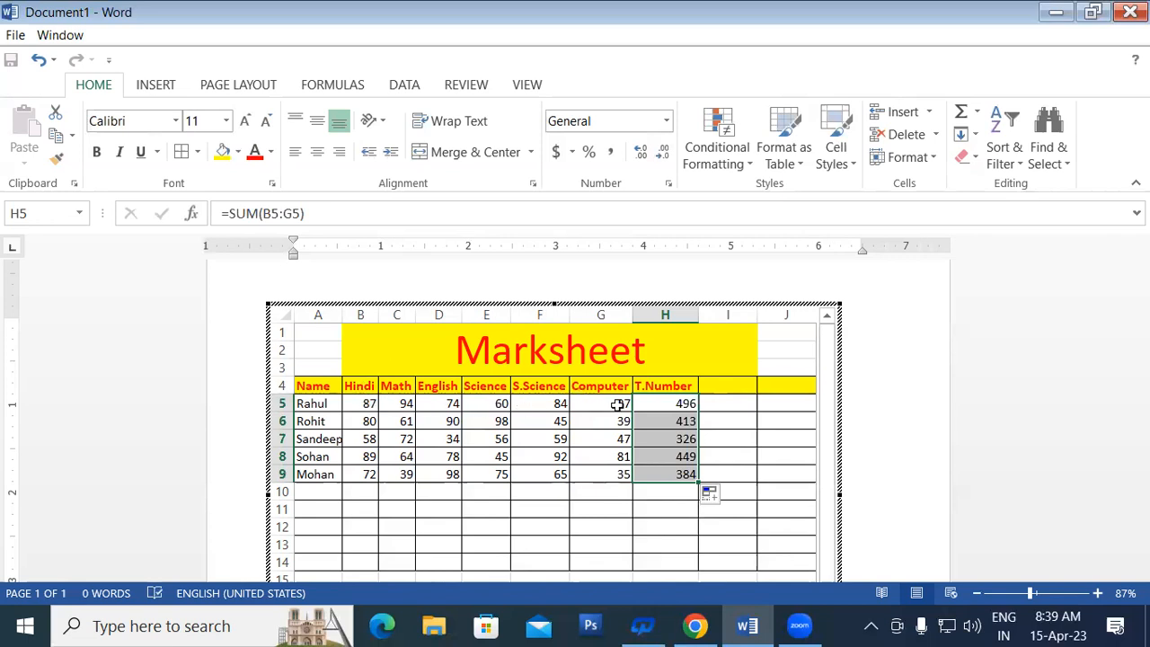
Step: Change the fourth student's Hindi mark in B8 to 90, raising the total to 450
left_click(361, 454)
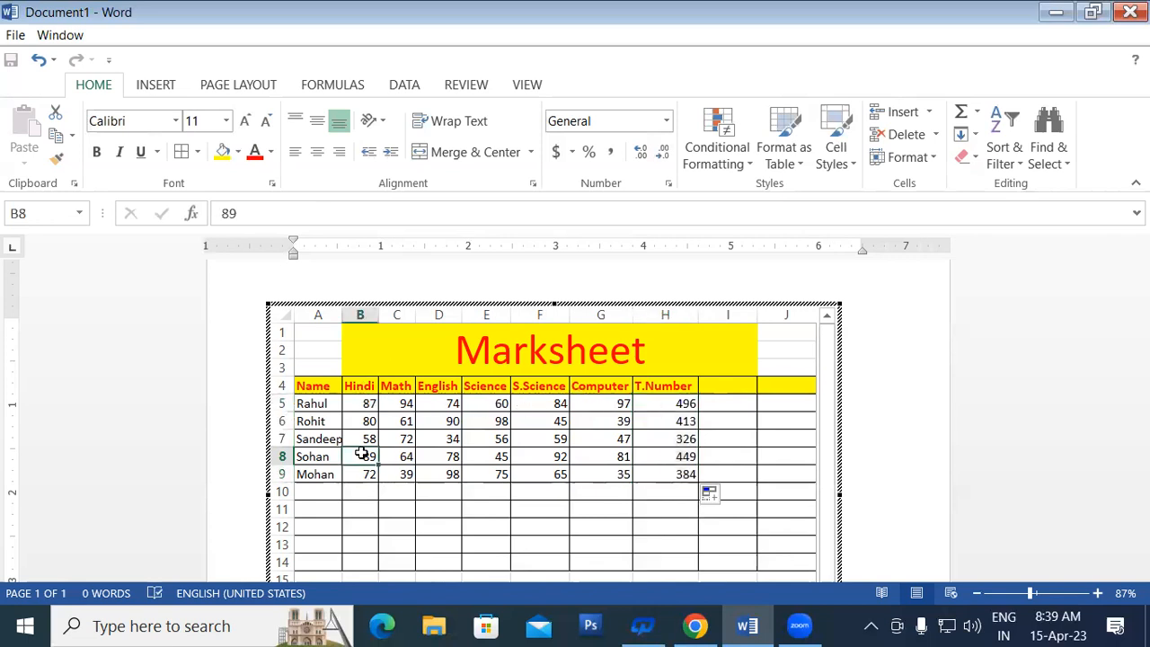
type("90")
key("Return")
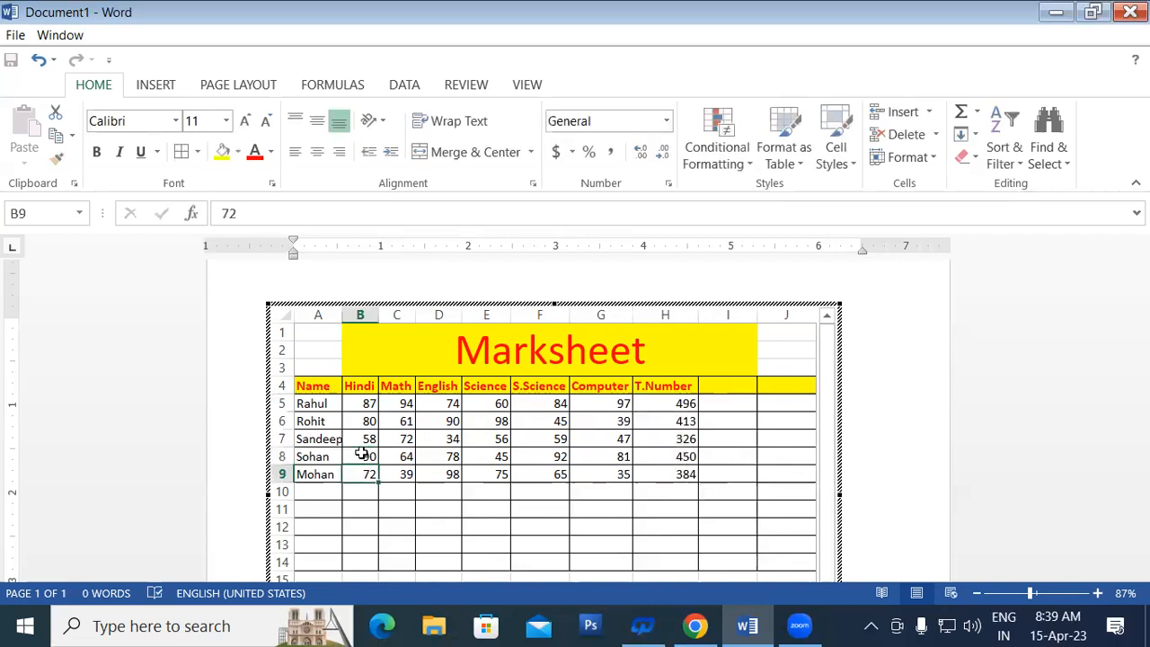
left_click(684, 454)
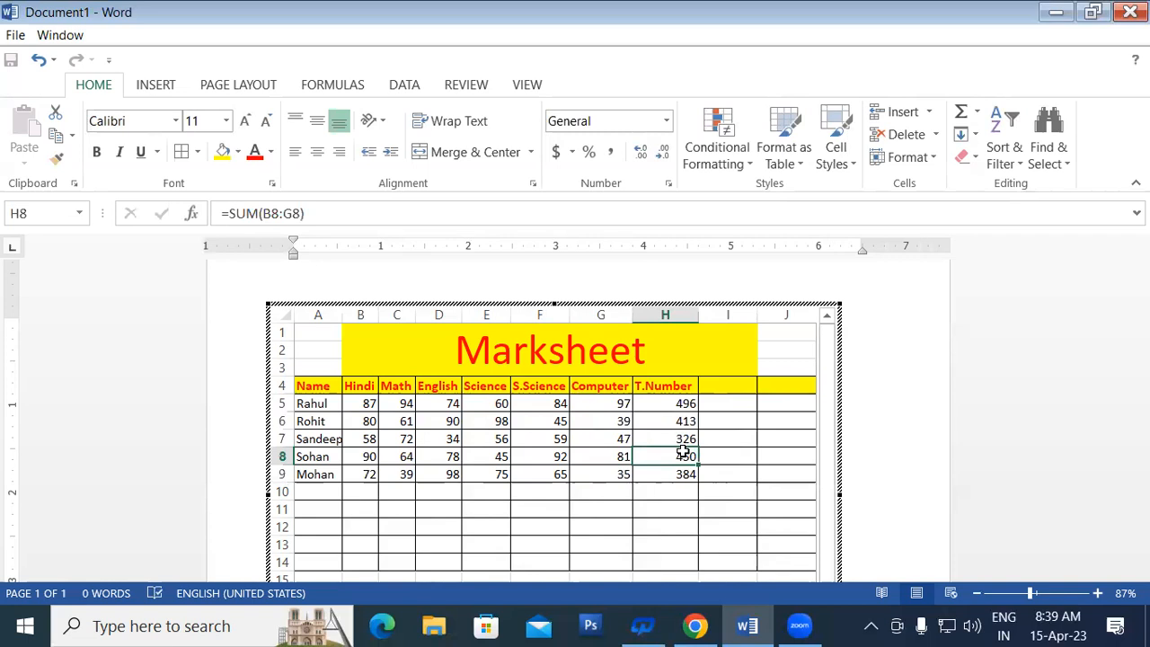
Step: Extend the SUM total formula from H5 down to H13, showing 0 in H10:H13
left_click_drag(660, 403, 663, 475)
left_click(624, 493)
left_click_drag(681, 403, 710, 564)
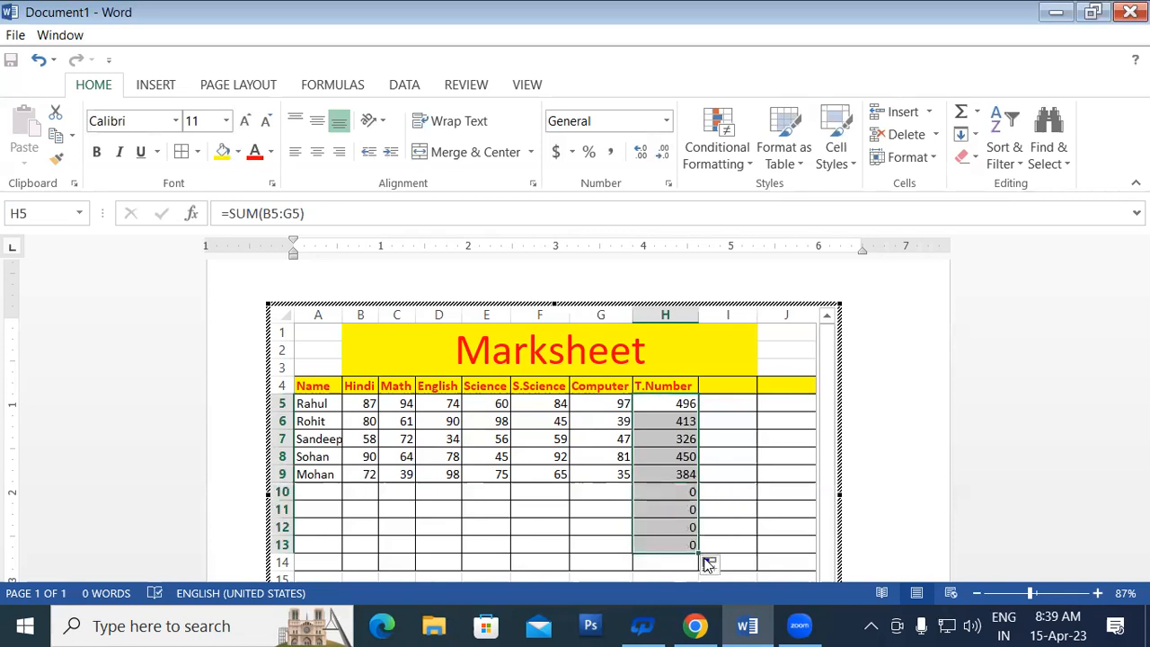
left_click(676, 494)
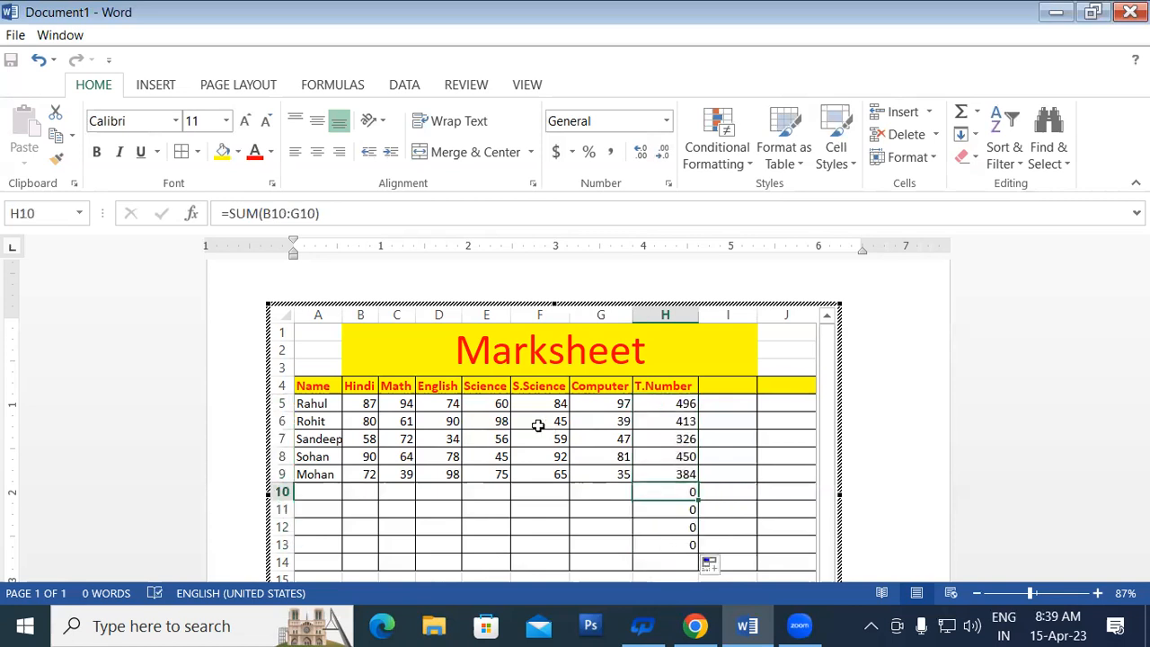
Step: Add a new student's name in A10 with marks 50, 60, 42, 68, 69 and 58 in B10:G10
left_click(326, 490)
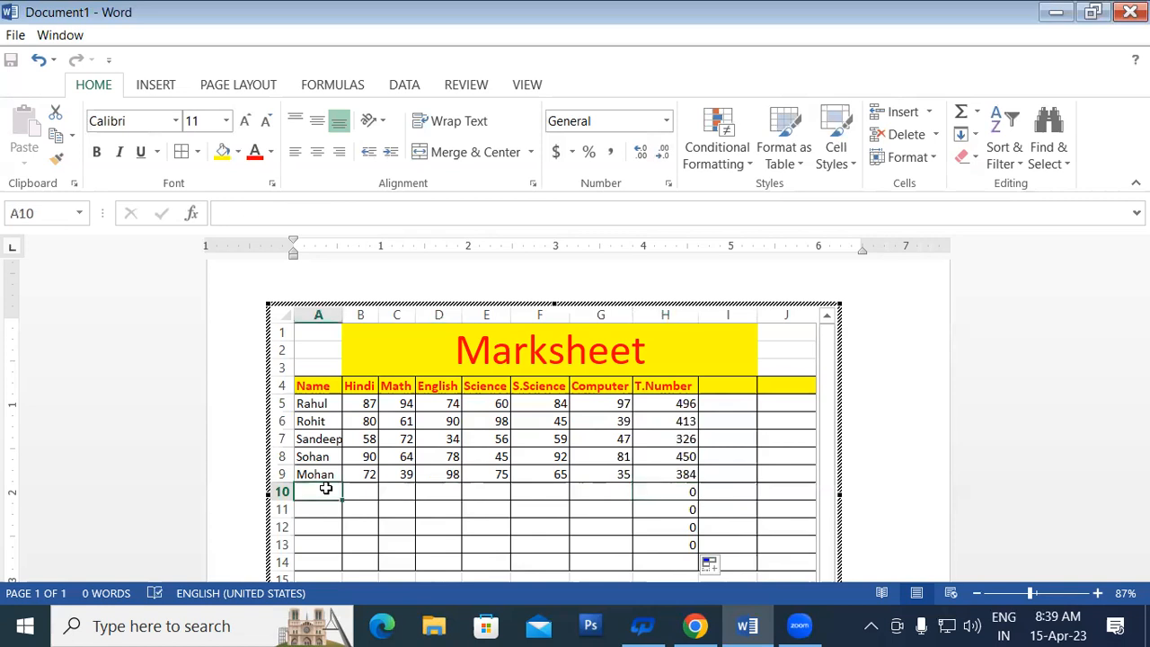
type("Cha")
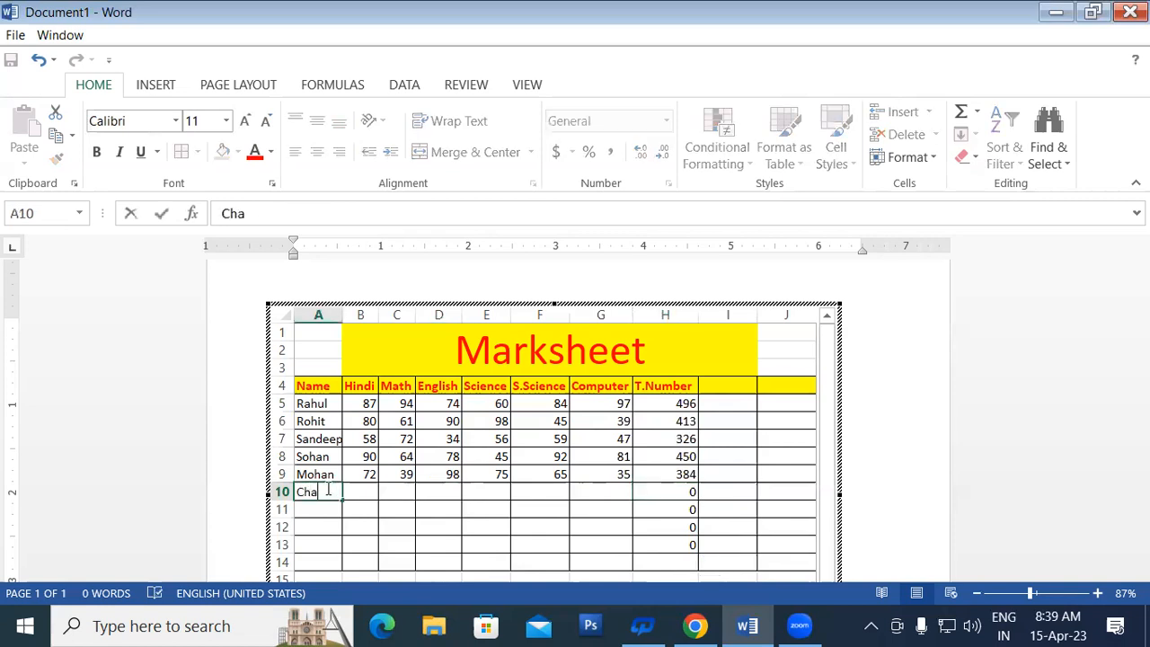
type("ndan")
key("Tab")
type("50")
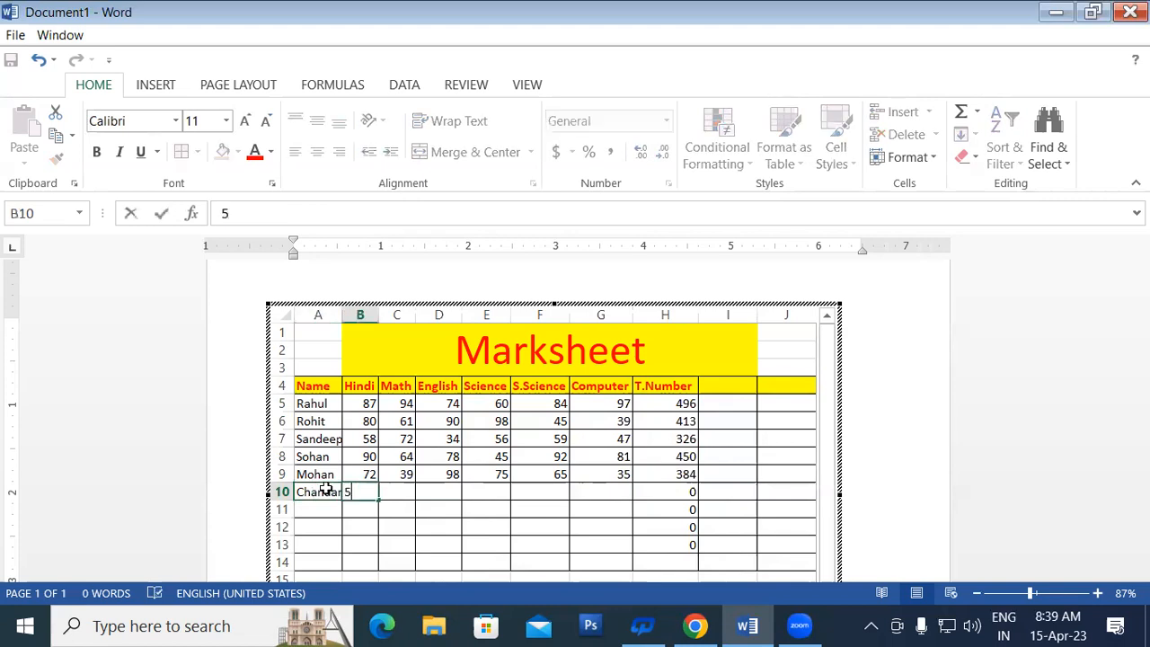
key("Tab")
type("6")
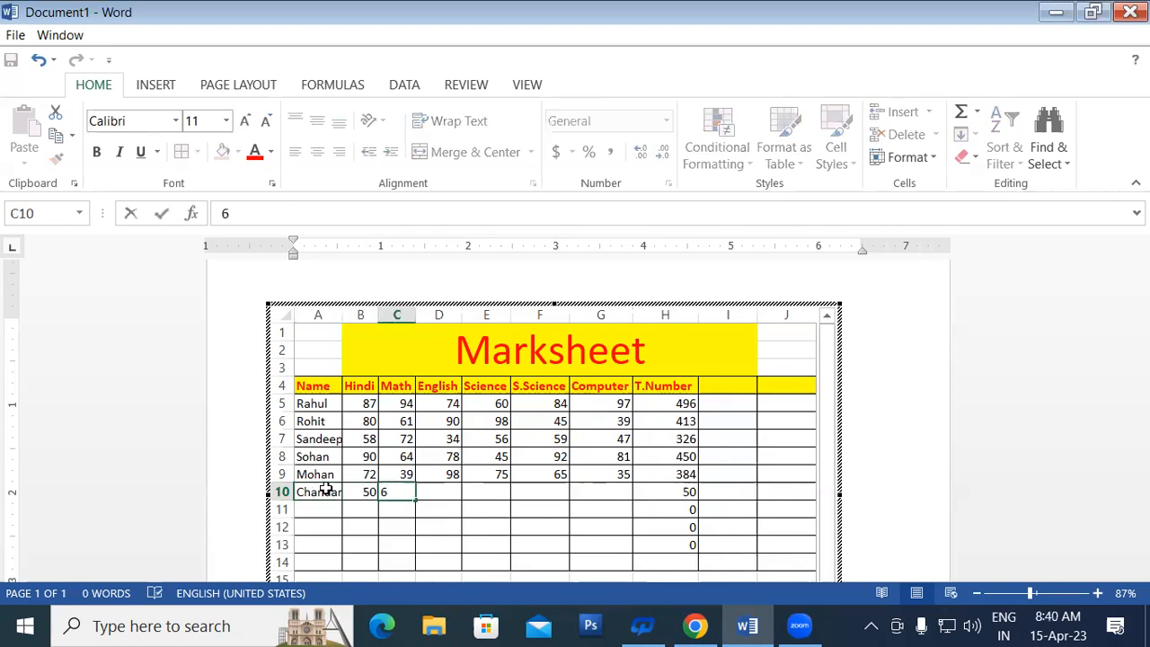
type("0")
key("Tab")
type("42")
key("Tab")
type("68")
key("Tab")
type("69")
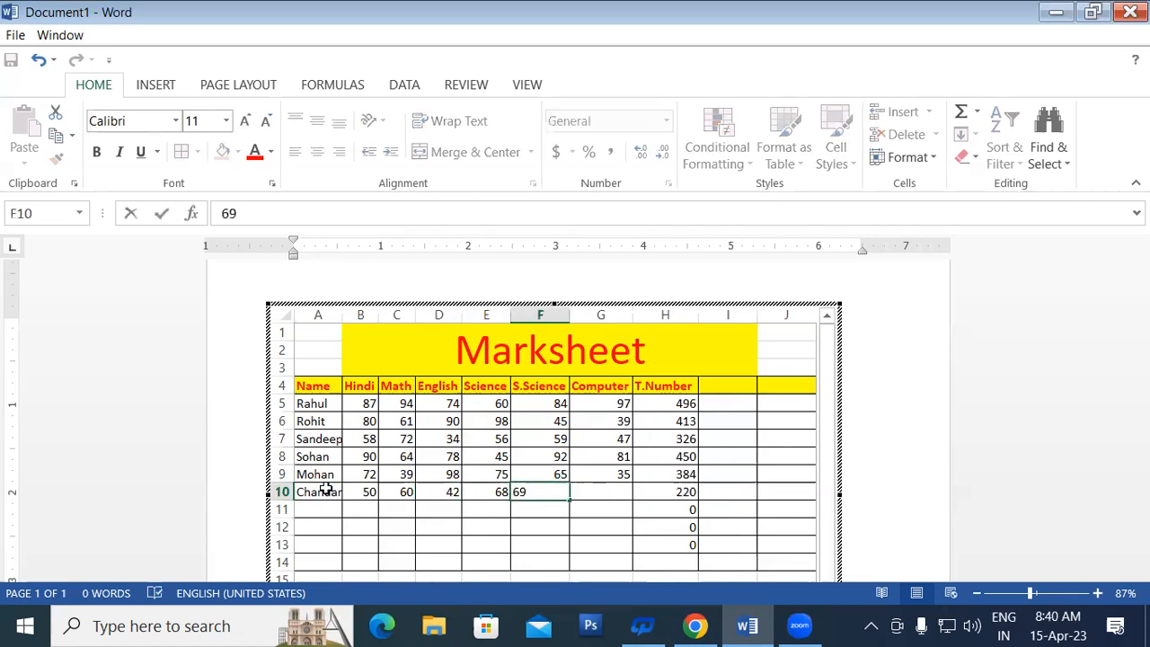
key("Tab")
type("58")
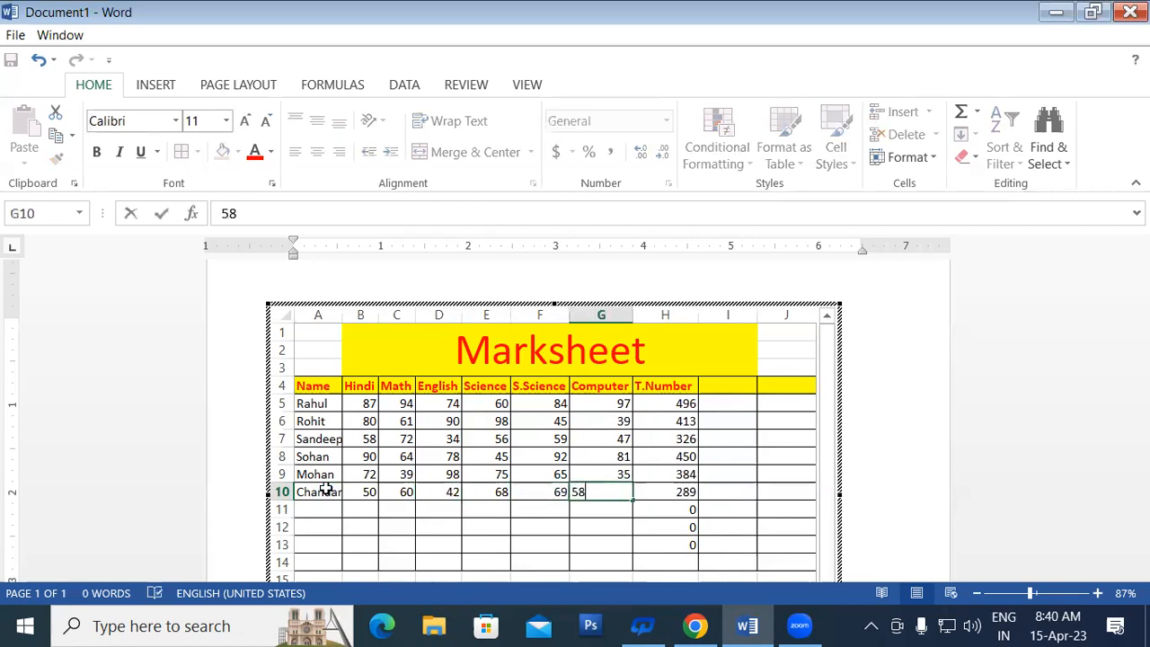
key("Tab")
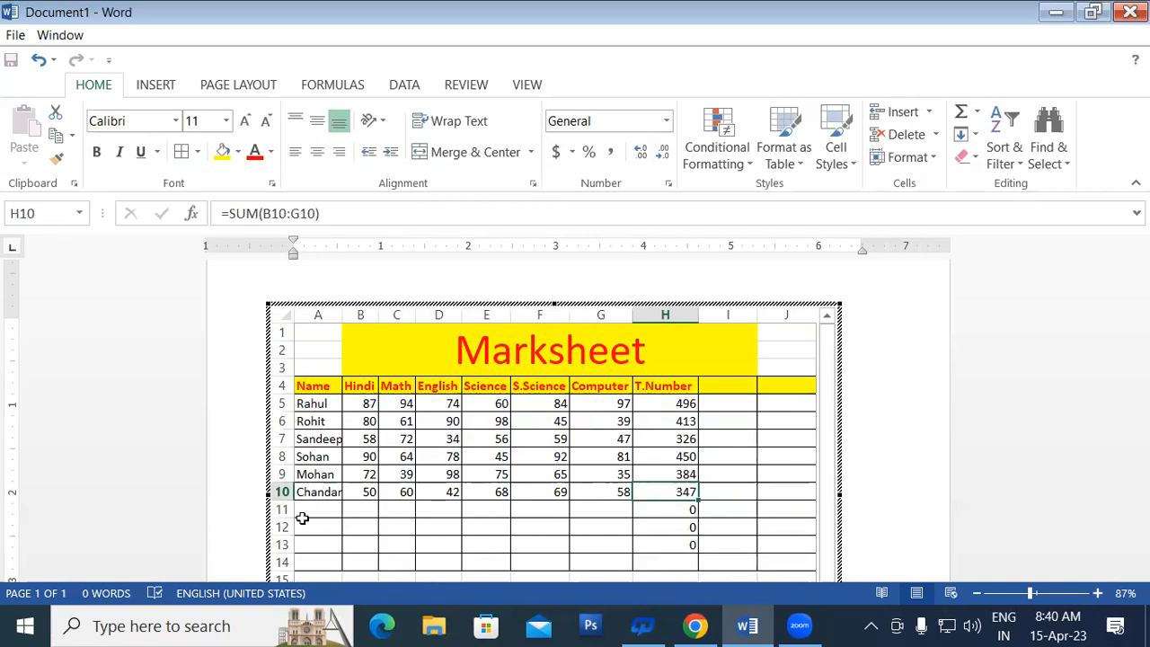
left_click(305, 526)
left_click_drag(346, 306, 356, 306)
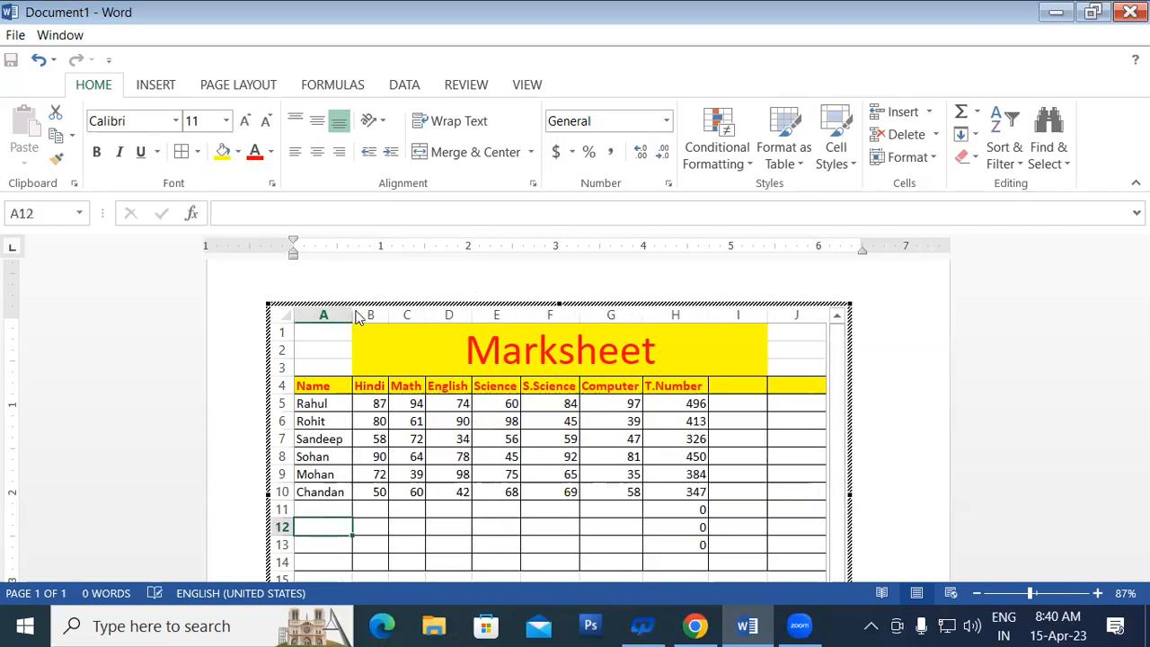
left_click(670, 509)
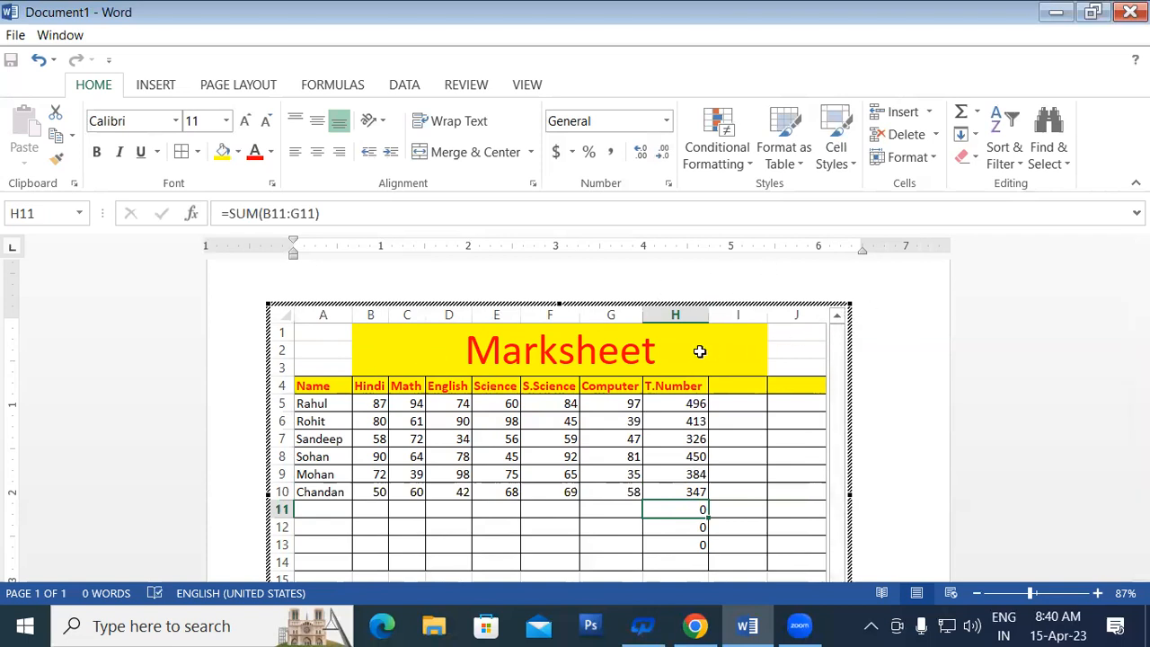
left_click(902, 324)
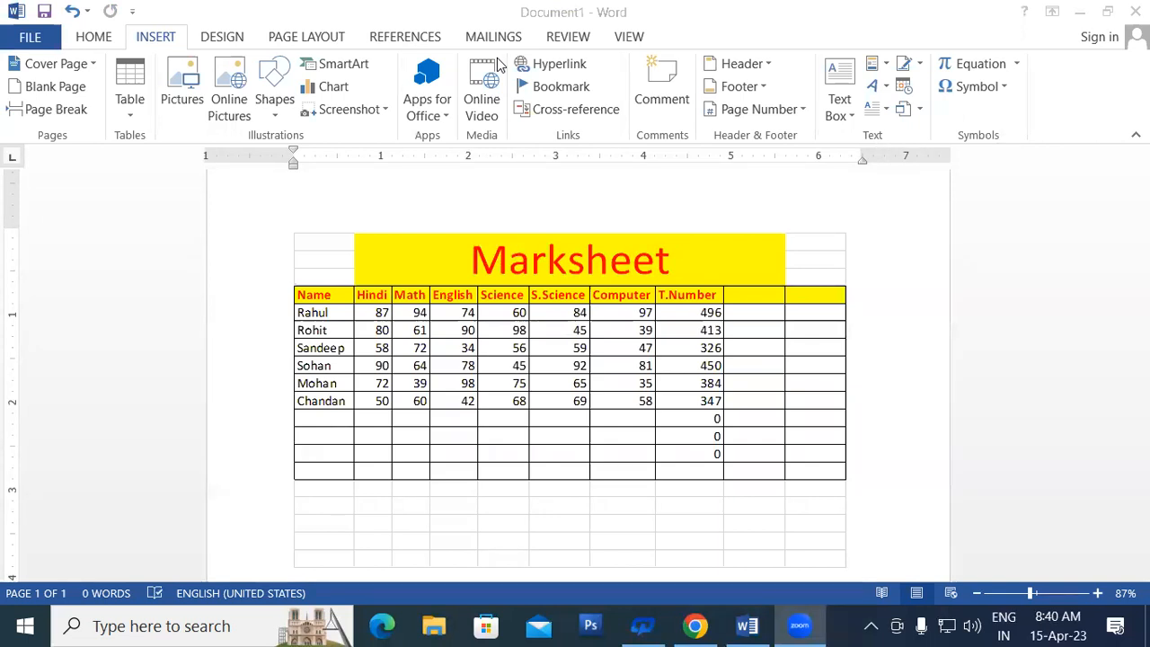
double_click(506, 332)
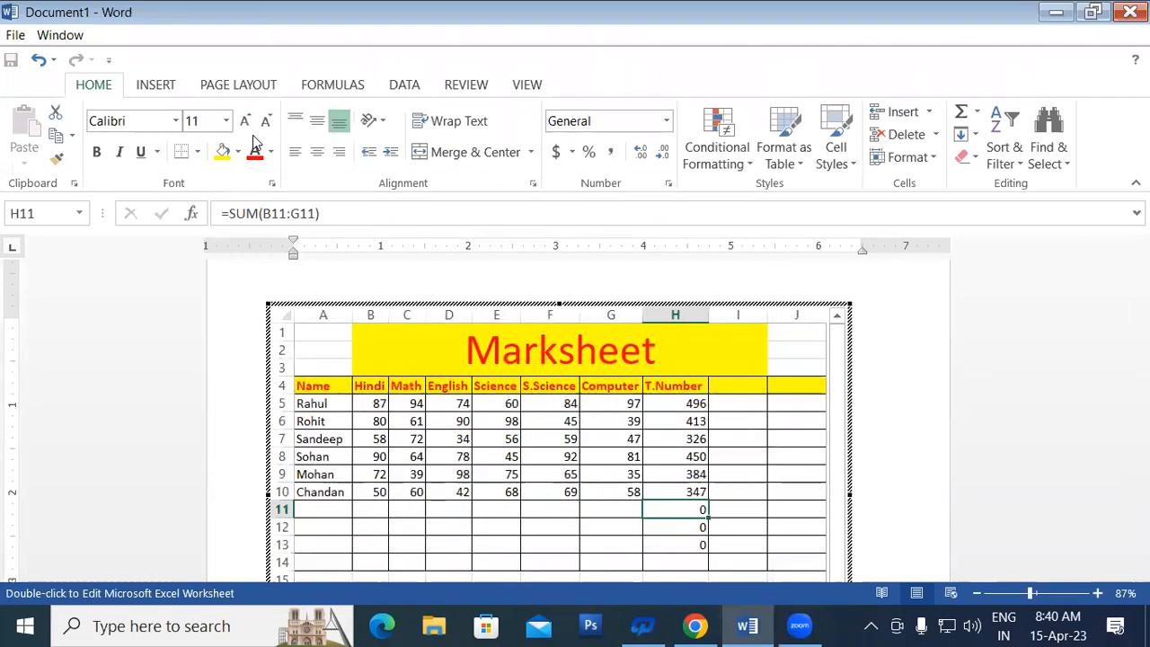
left_click(911, 411)
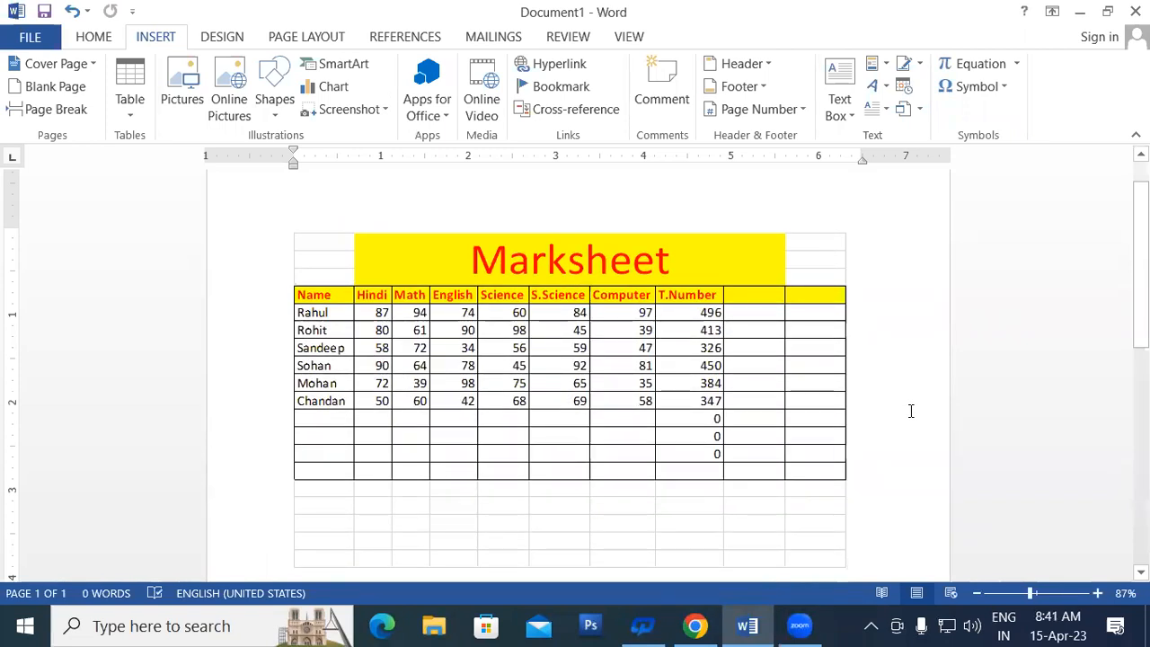
right_click(904, 324)
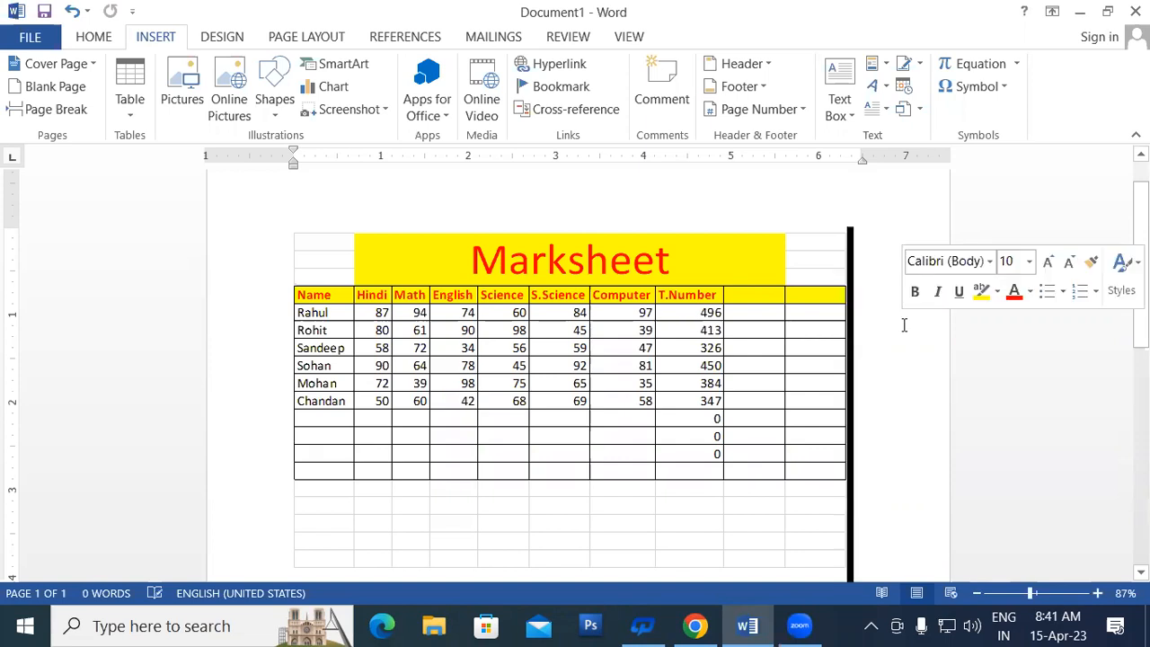
double_click(452, 342)
key("Escape")
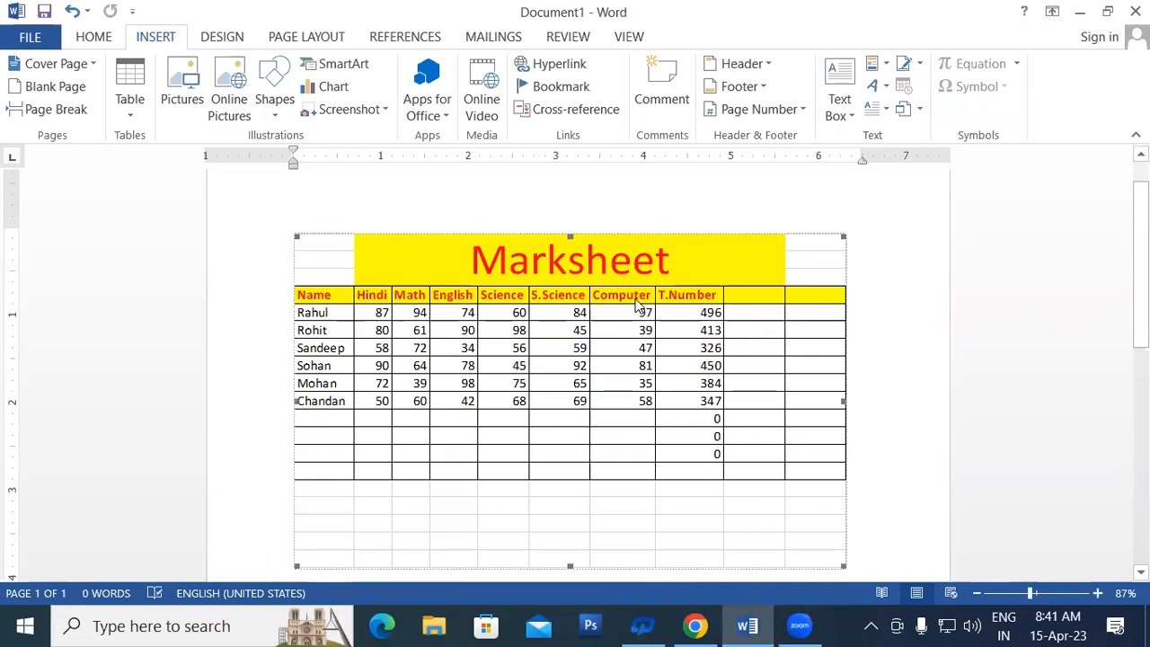
left_click(908, 306)
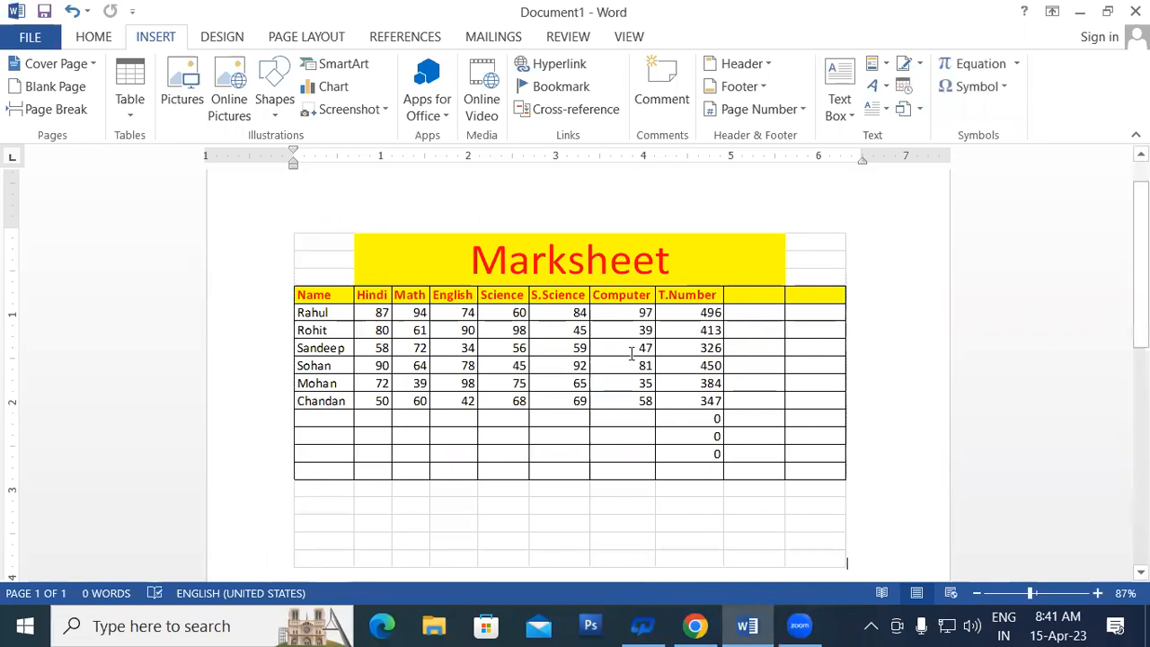
double_click(514, 315)
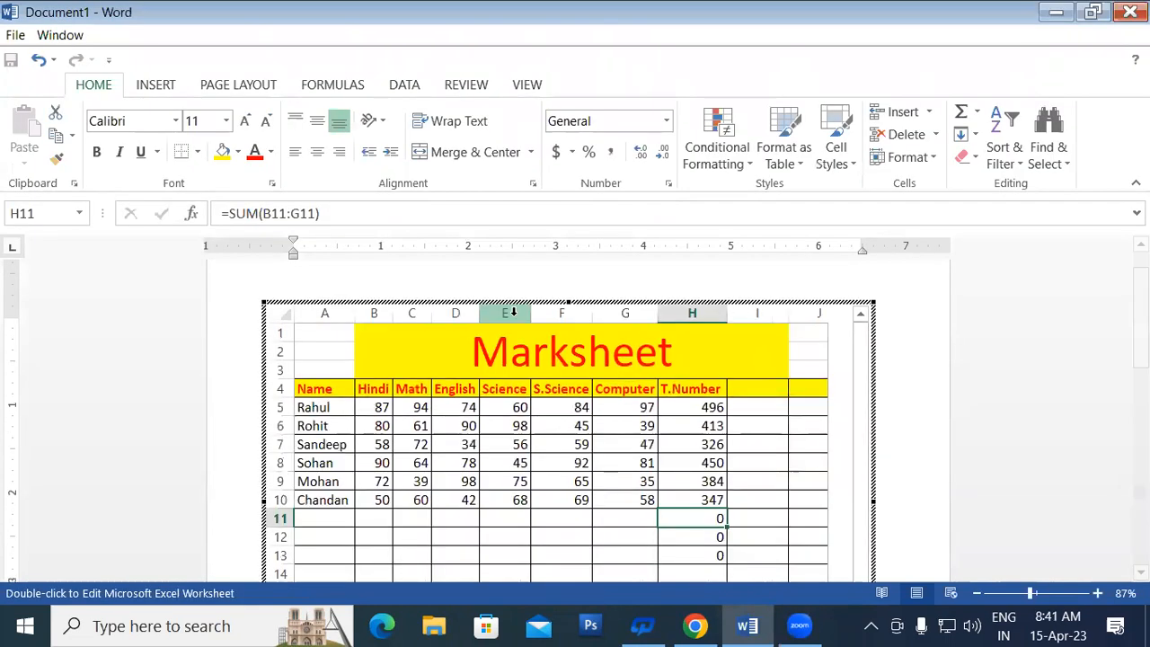
Step: Add a Percentage heading in I4 and widen column I to fit it
left_click(760, 392)
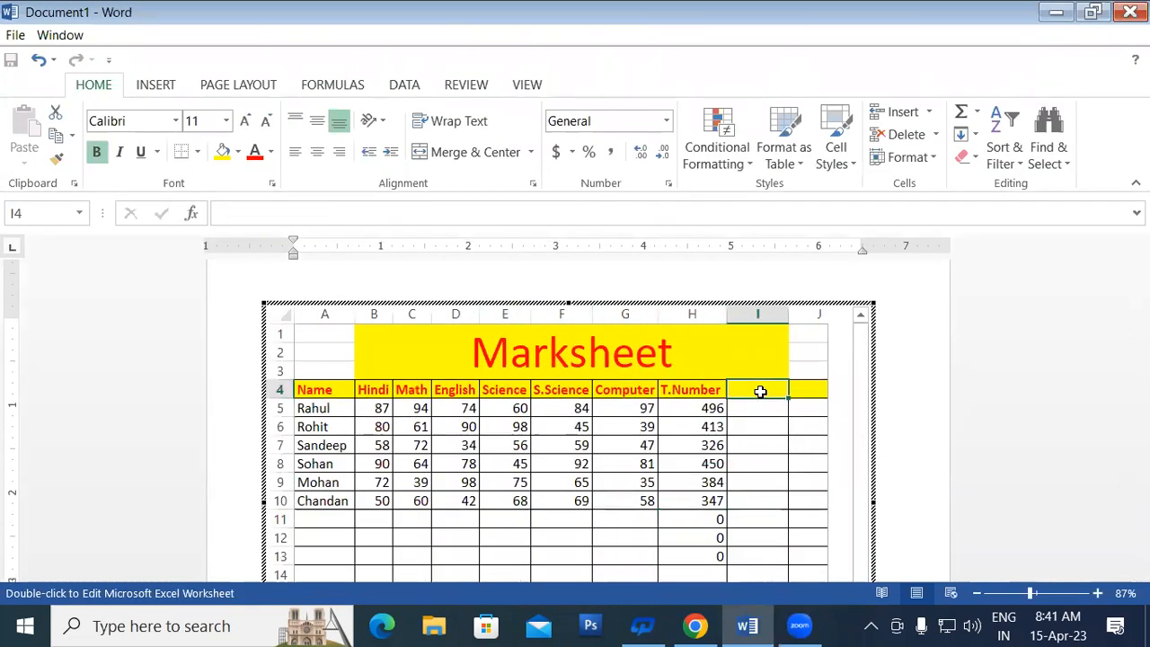
type("P")
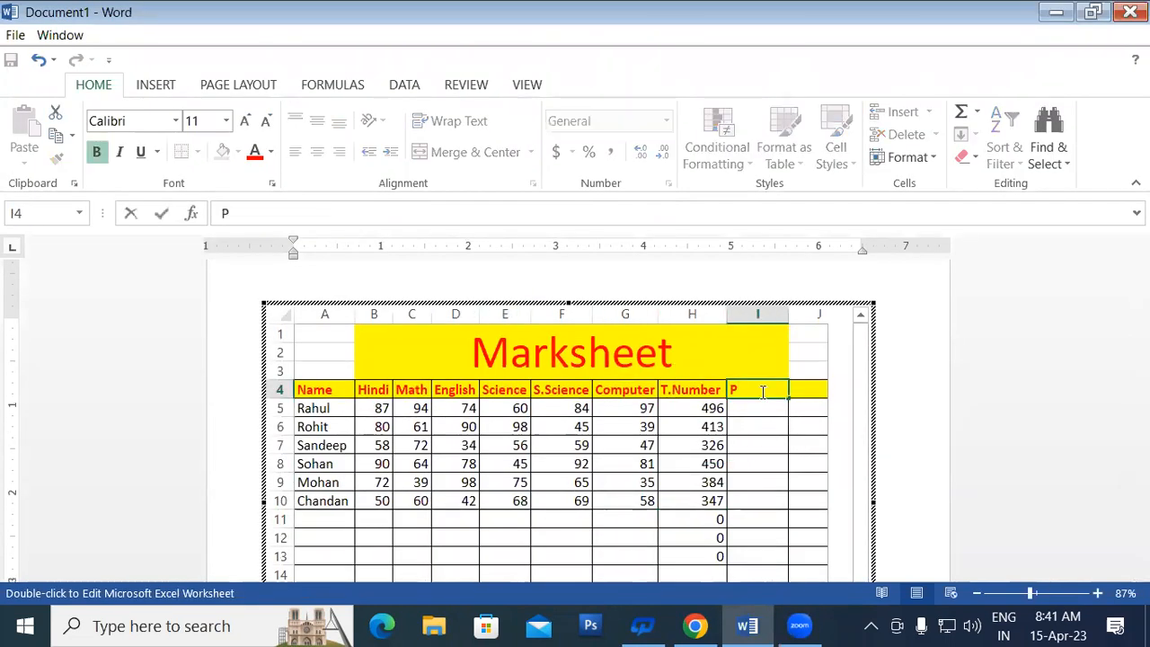
type("ercentage")
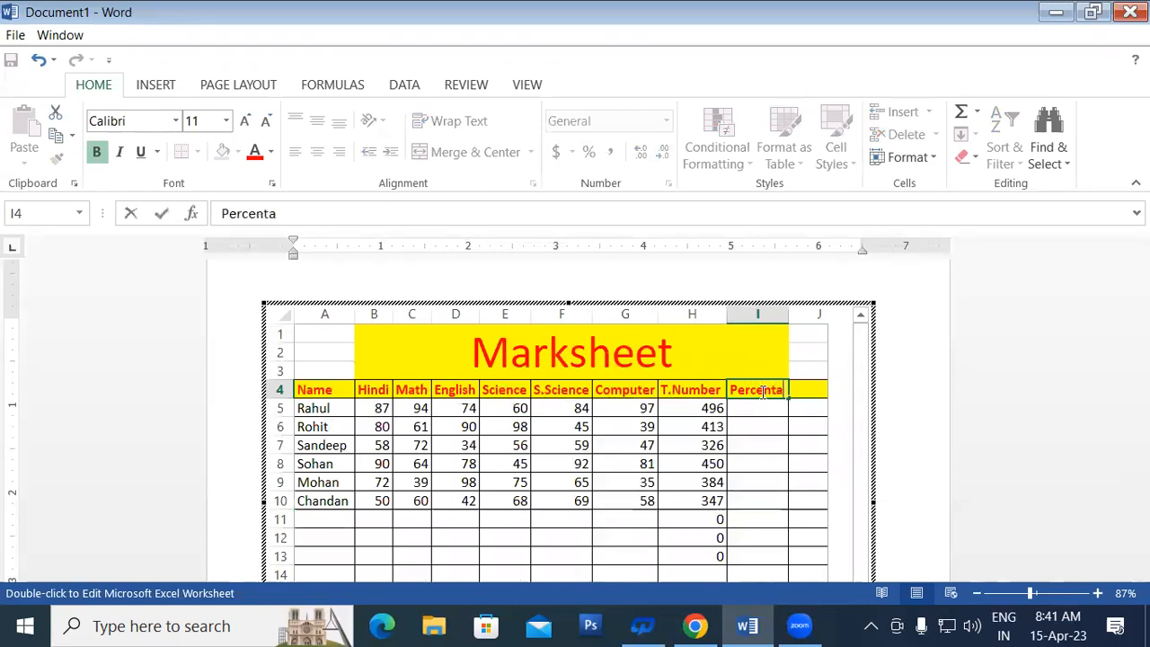
left_click(786, 311)
left_click_drag(786, 311, 802, 315)
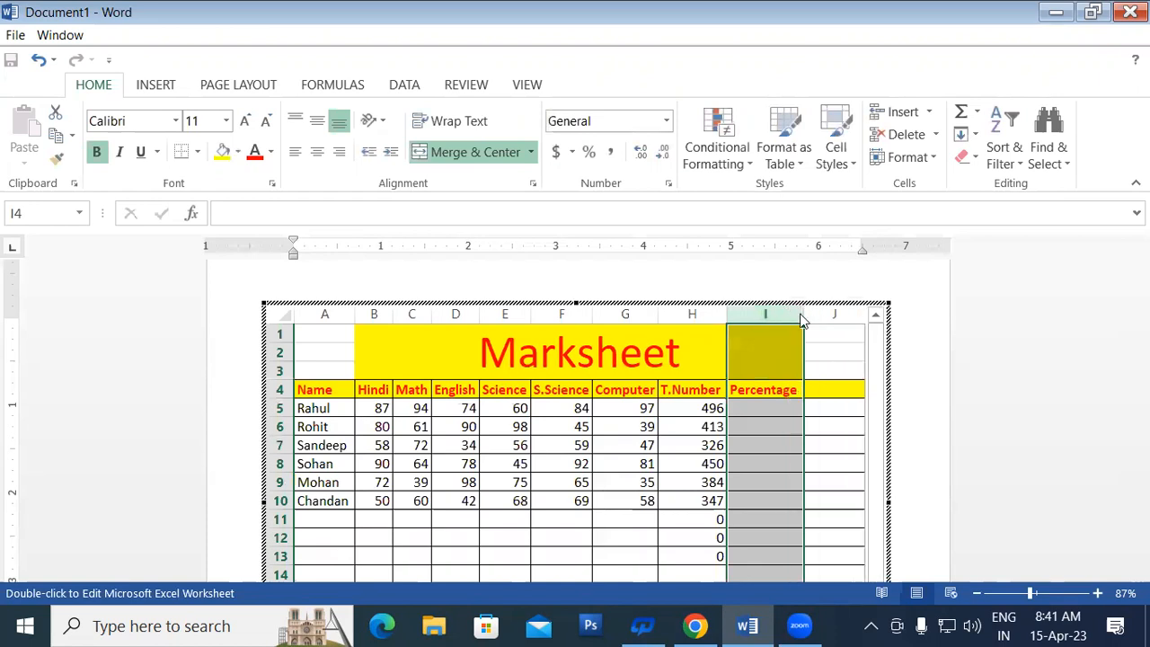
left_click(766, 404)
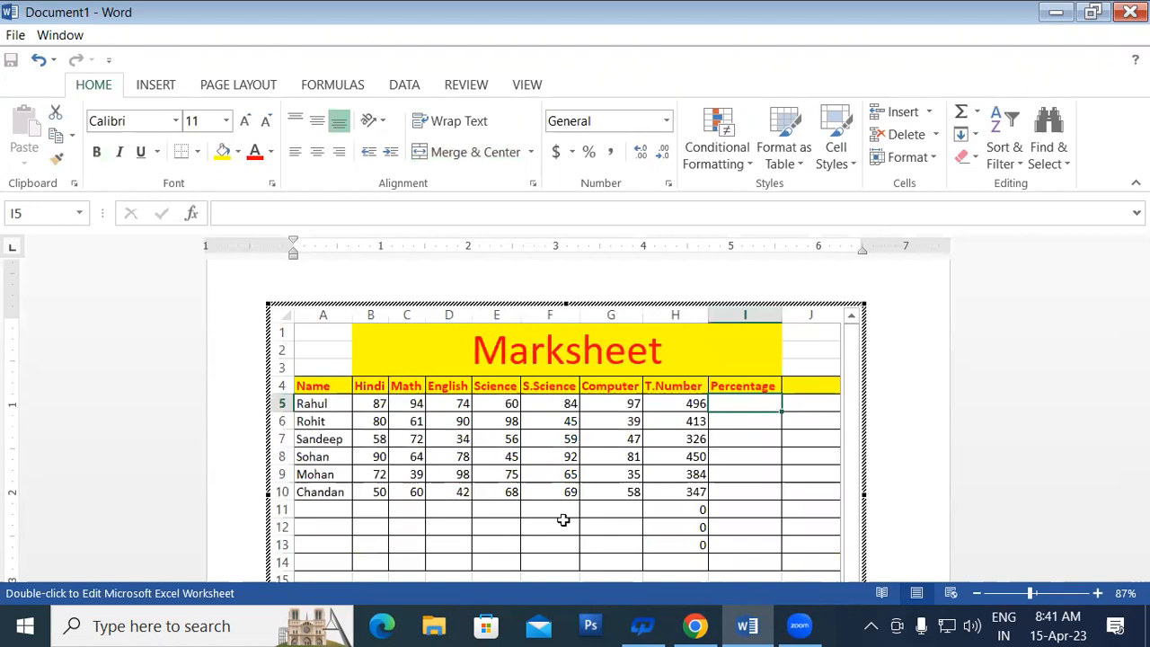
left_click(805, 300)
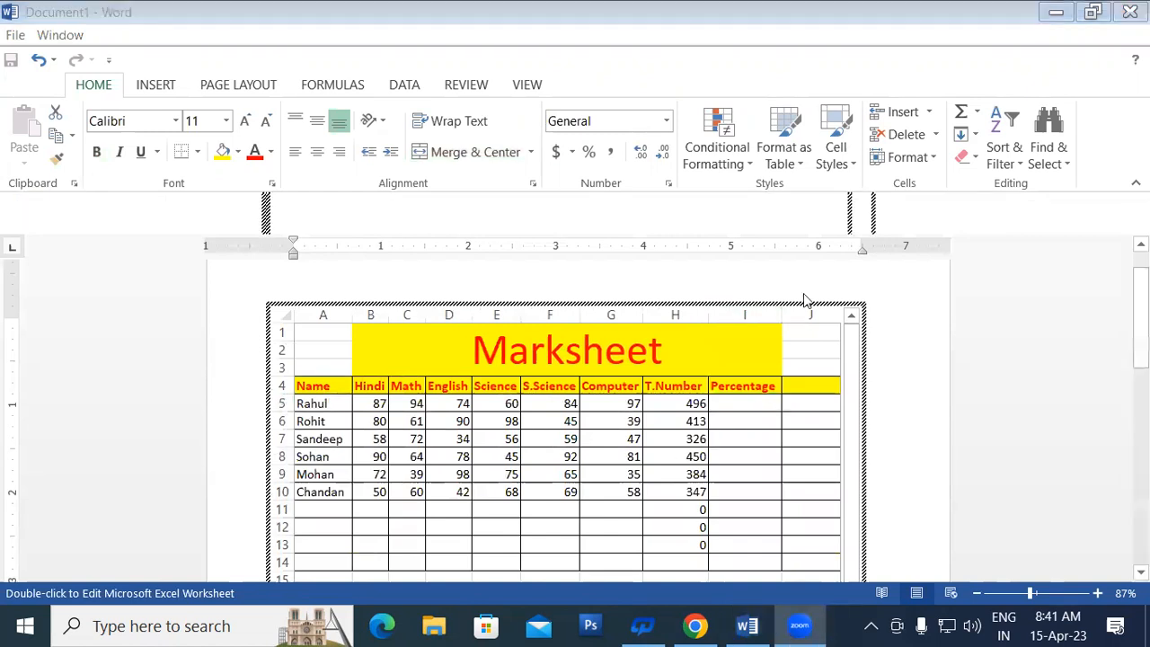
Step: Reopen the embedded marksheet for in-place editing and select cell I5
double_click(727, 473)
left_click(716, 402)
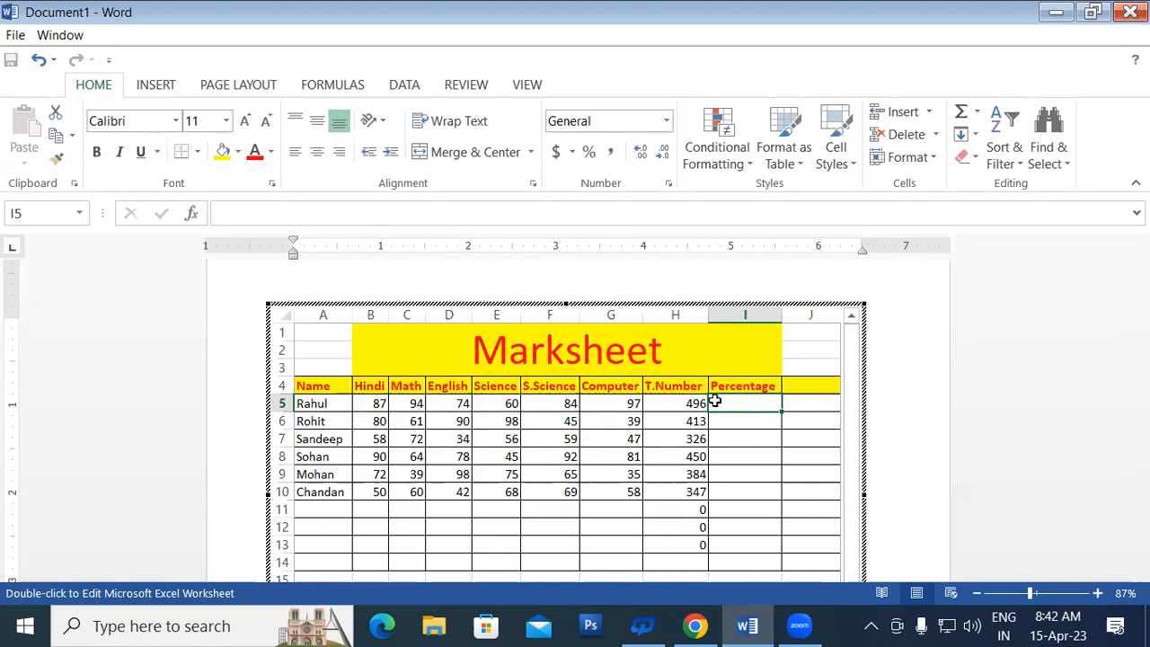
Step: Enter =H5*100/600 in I5, giving the first student's percentage of 82.6666667
type("=")
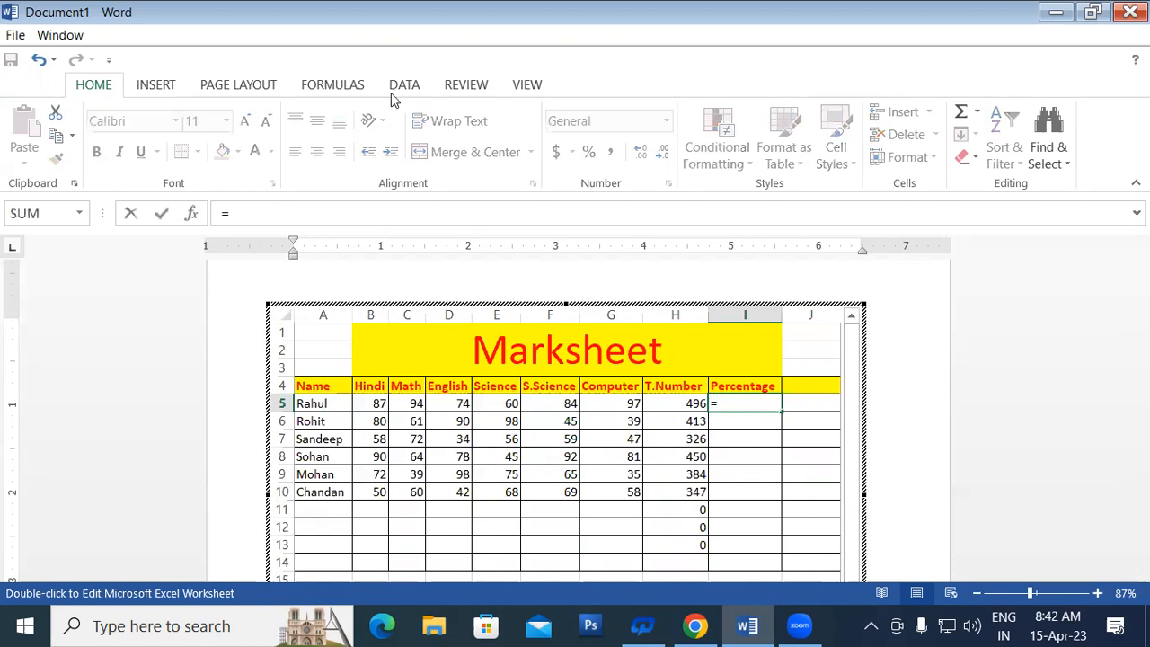
left_click(683, 401)
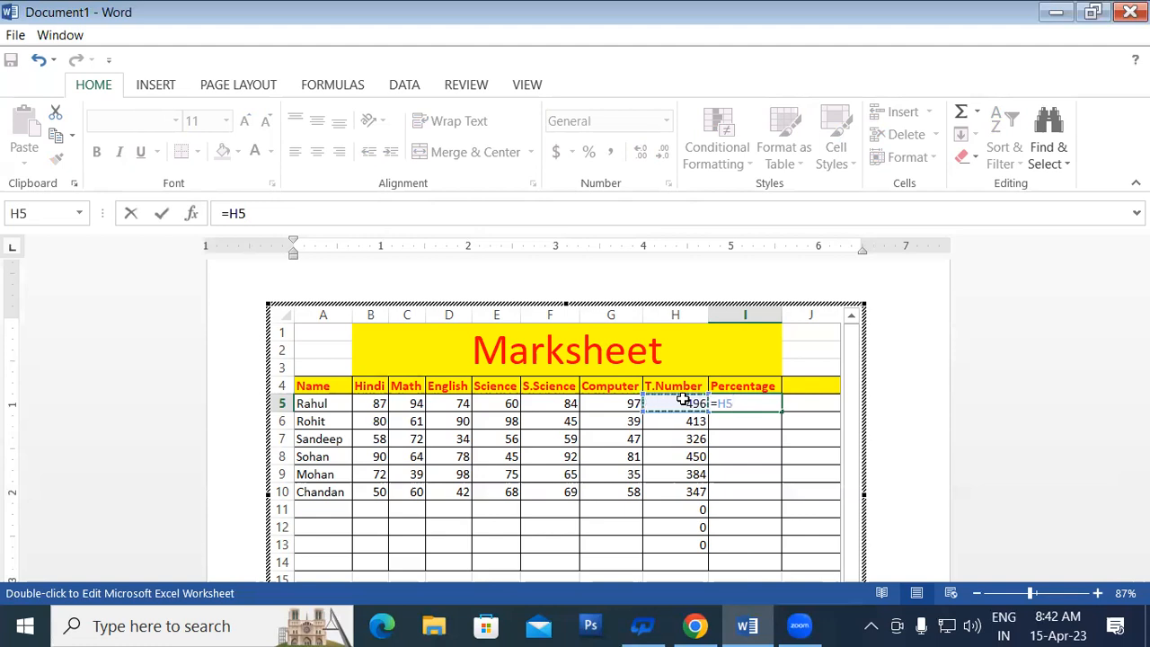
type("*100")
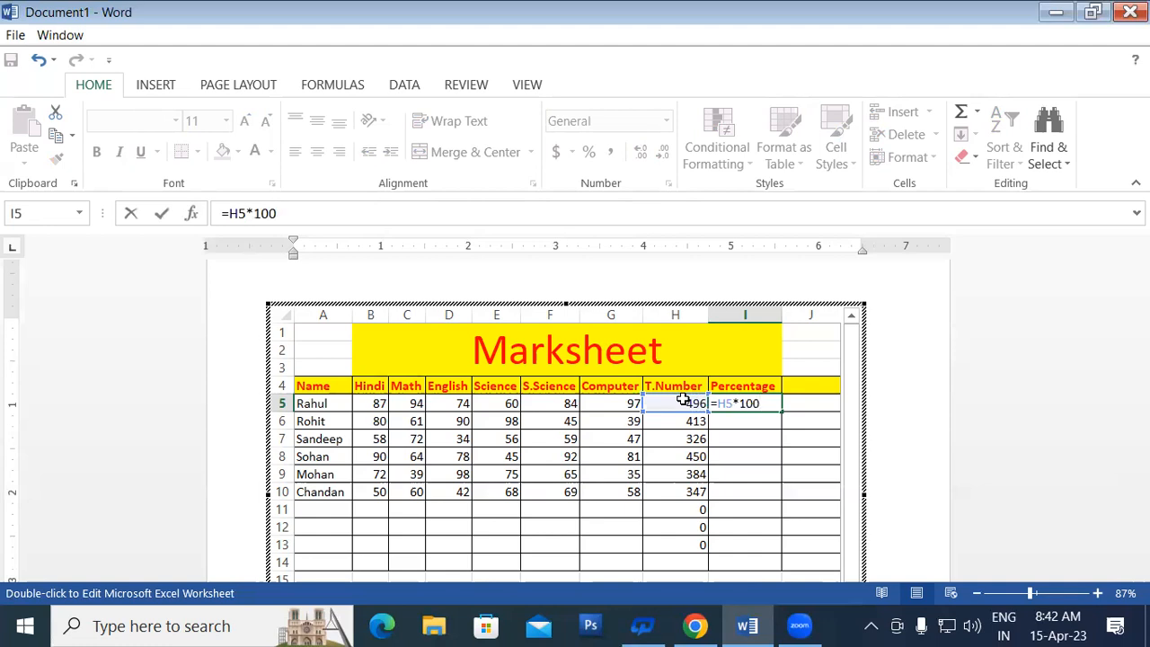
type("/600")
key("Return")
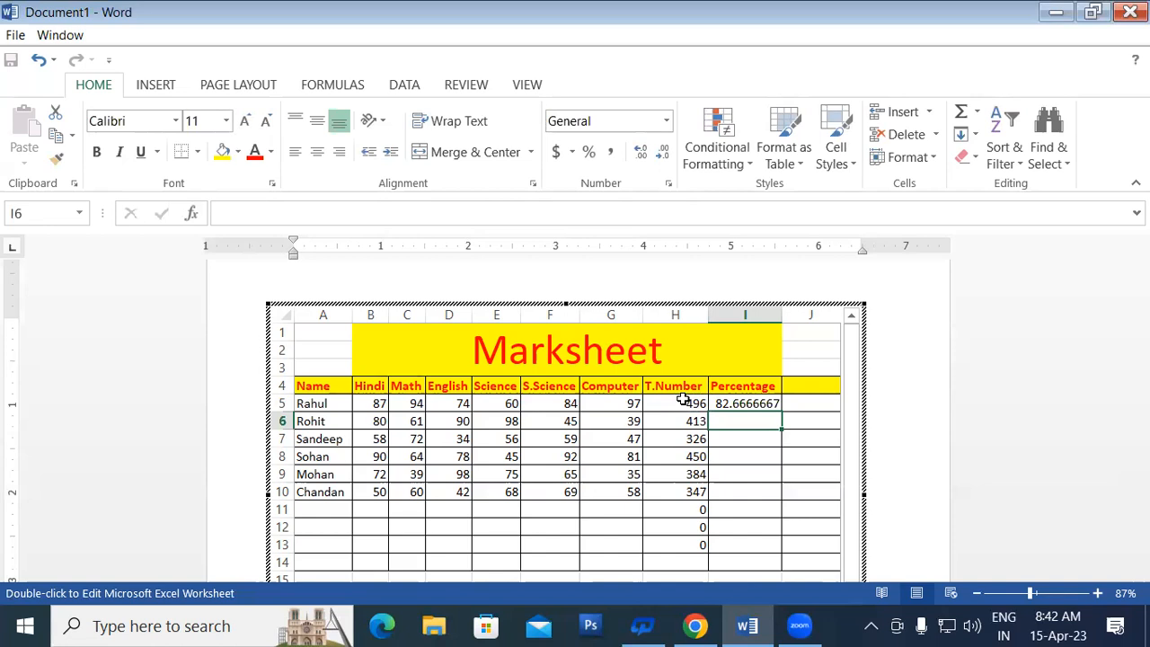
left_click(730, 401)
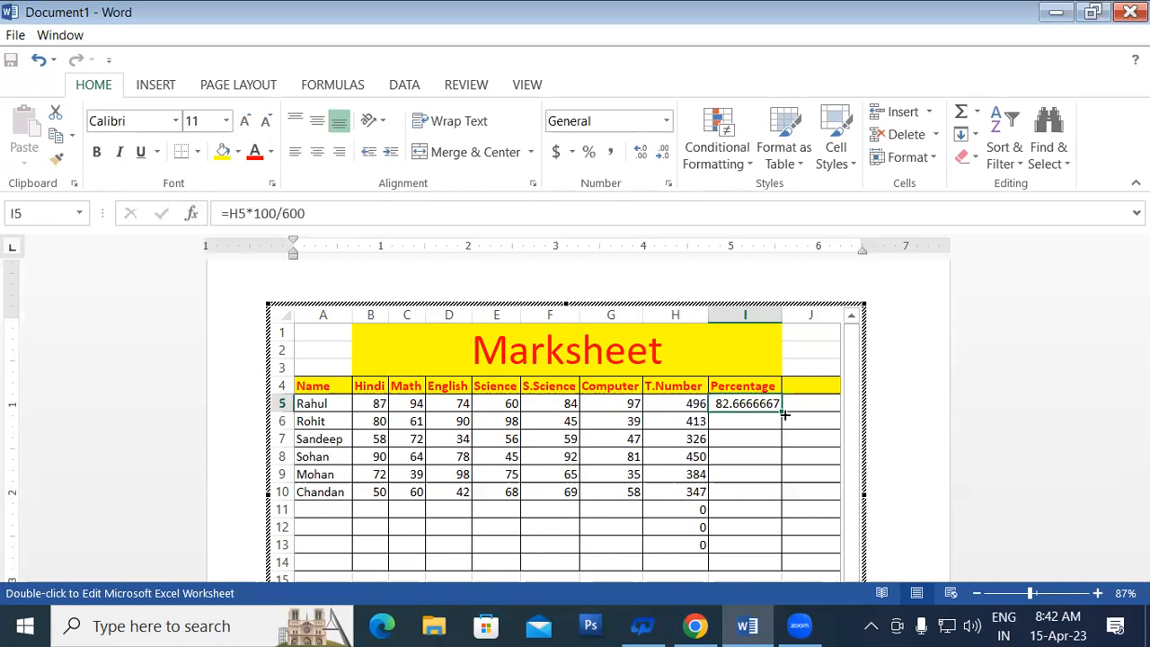
Step: Fill the percentage formula down to I10 (68.8333333 to 57.8333333), then clear I5:I10
left_click_drag(784, 414, 791, 513)
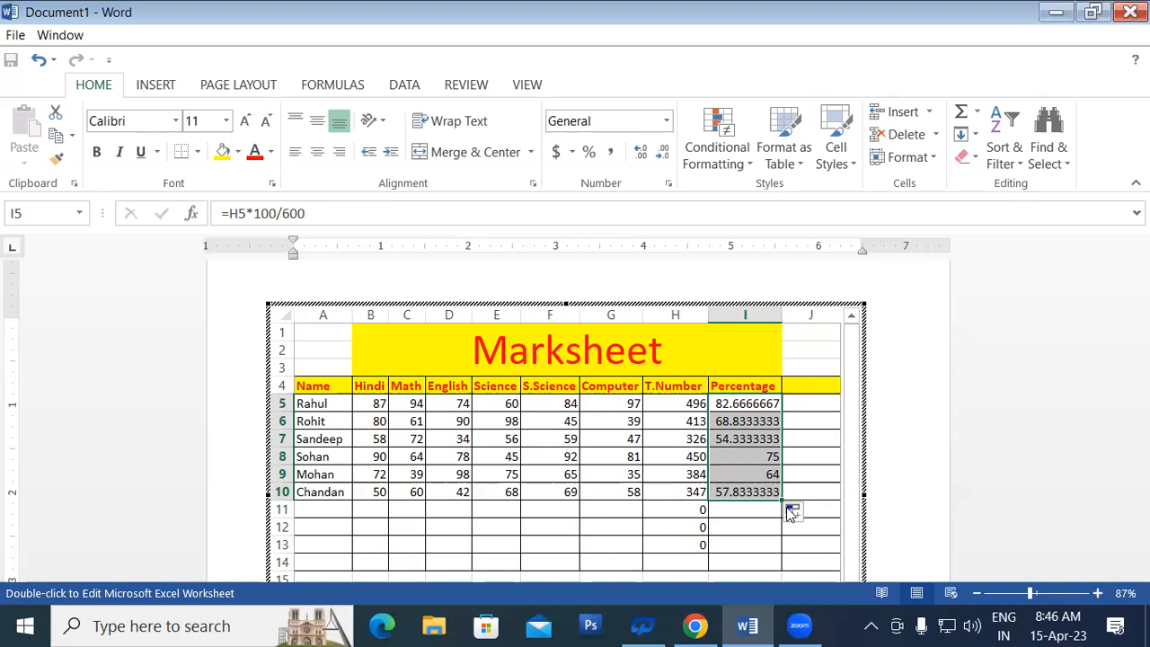
key("Delete")
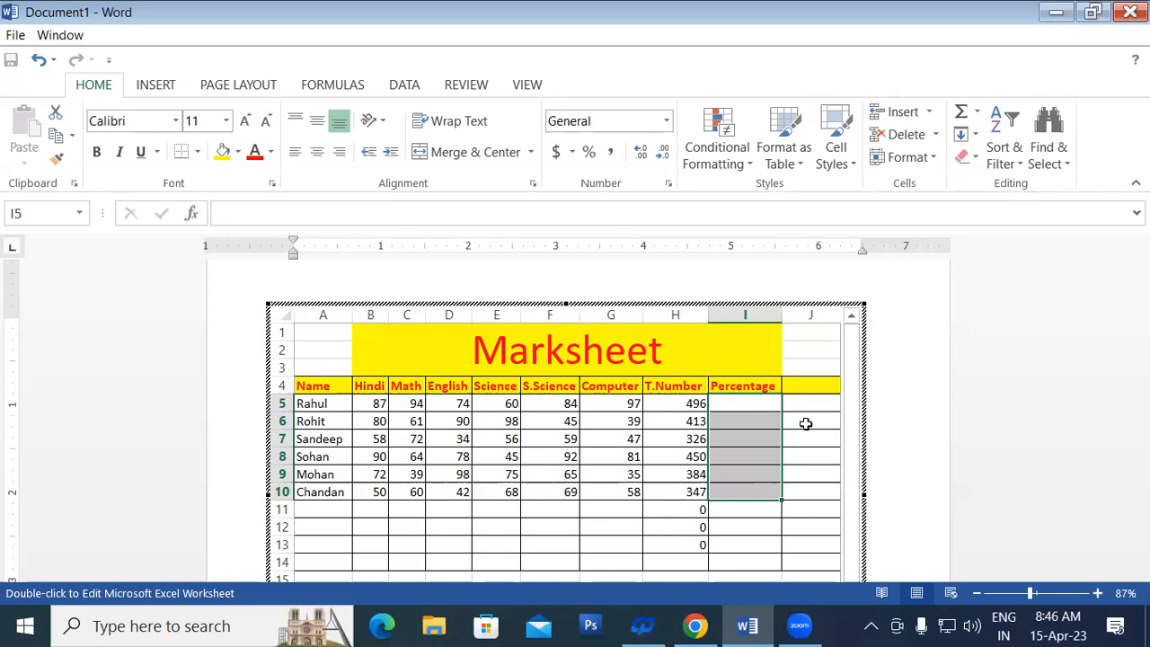
Step: Re-enter the percentage as =H5/6 in I5 and fill it down to I10
left_click(756, 402)
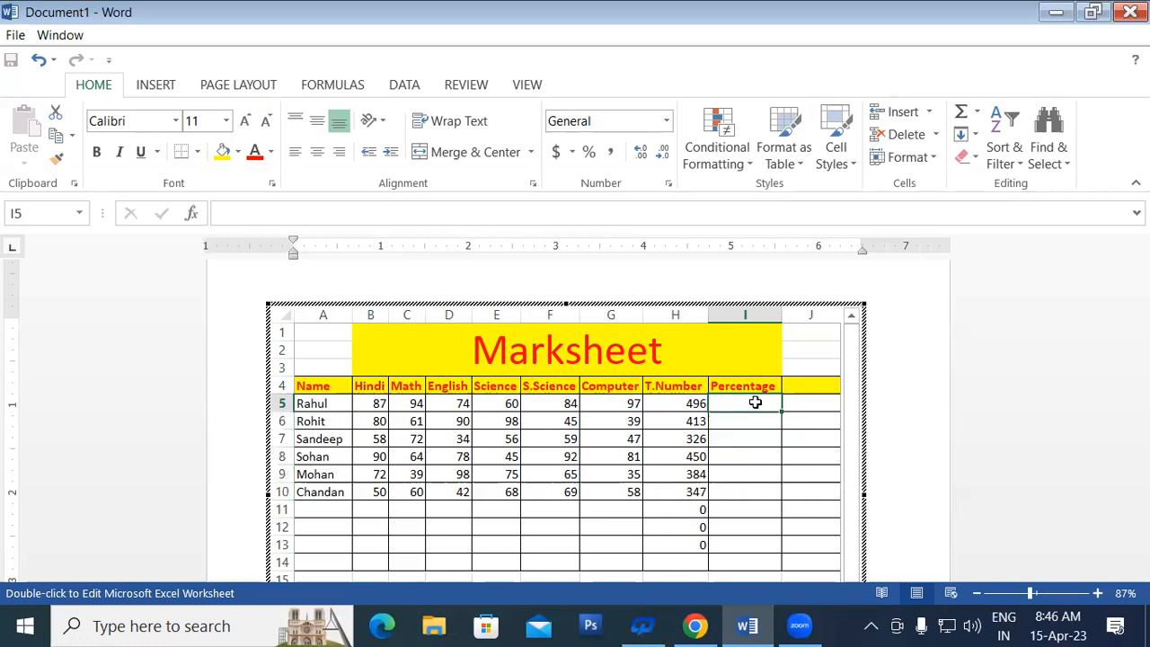
type("=")
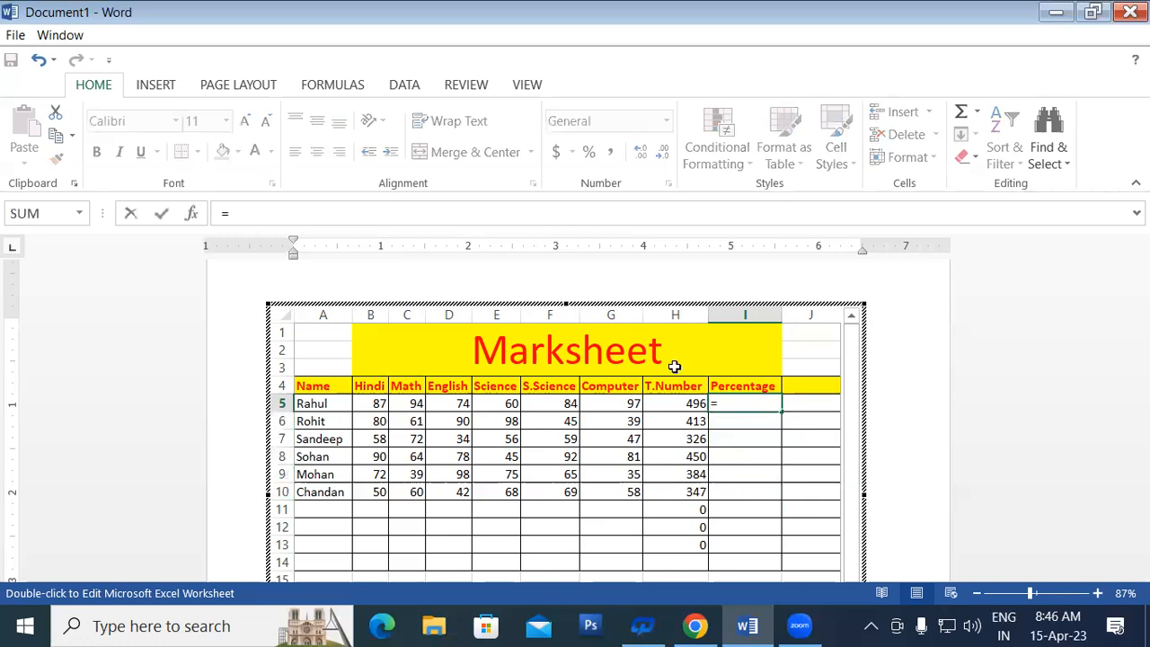
left_click(676, 405)
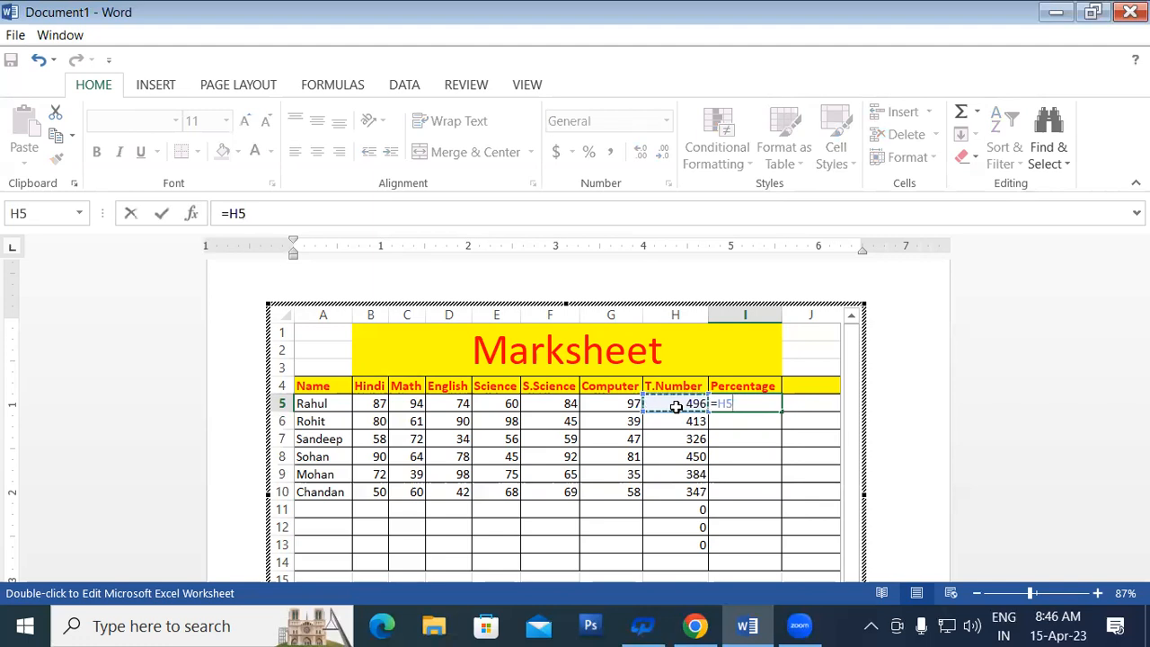
type("/6")
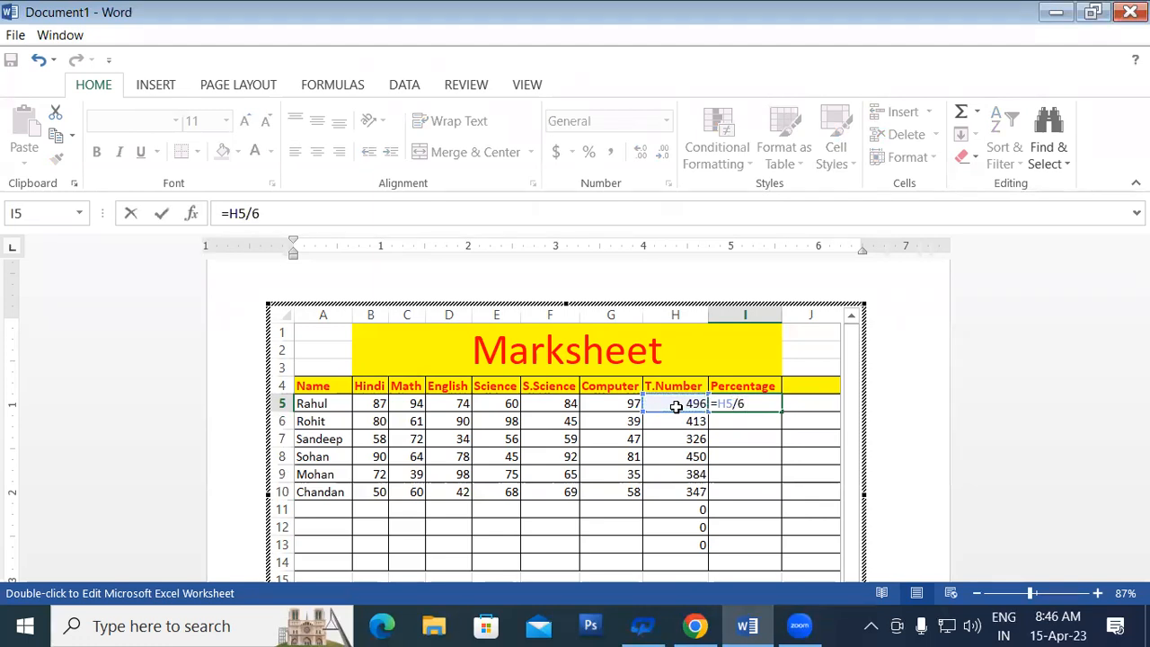
key("Return")
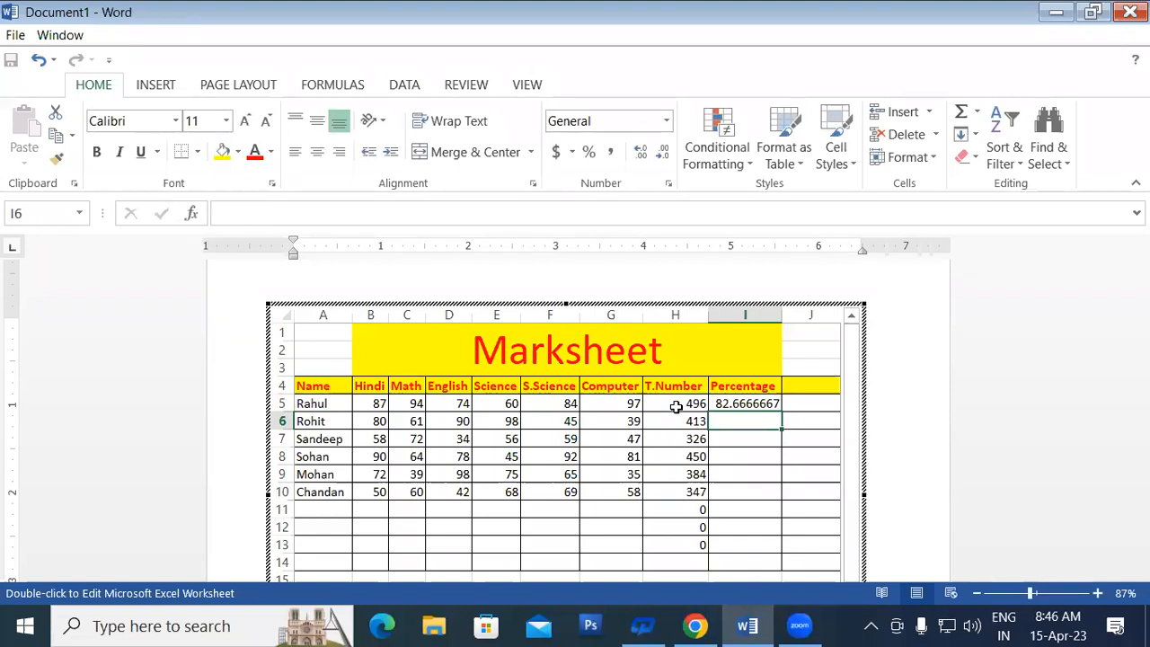
left_click(733, 406)
left_click_drag(781, 411, 799, 496)
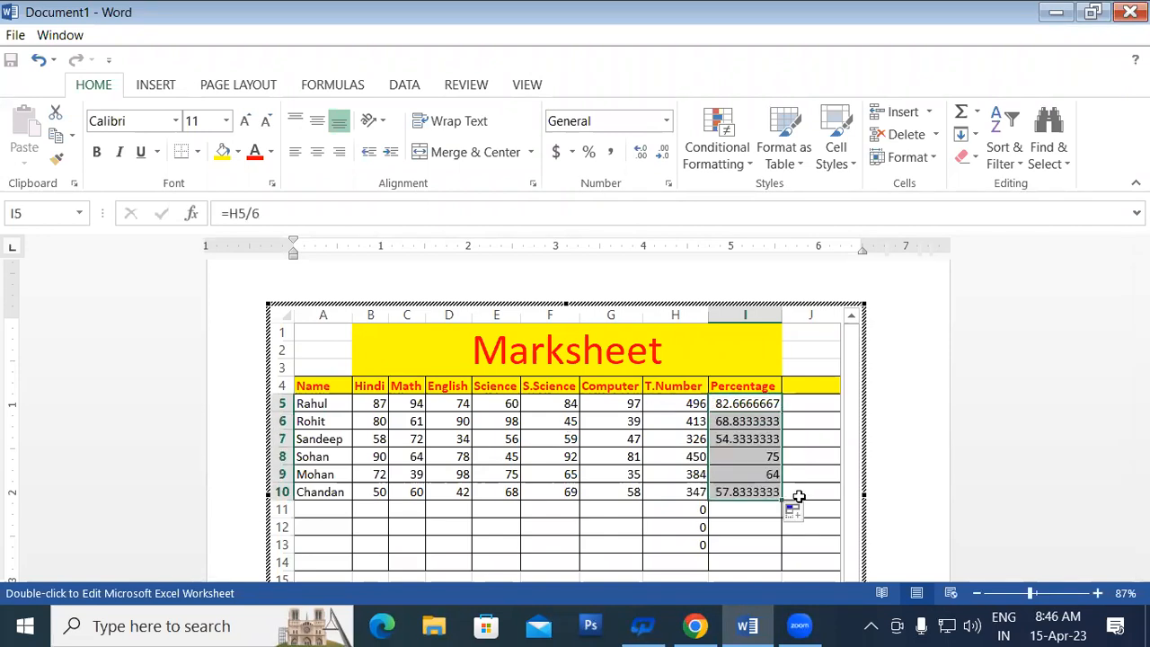